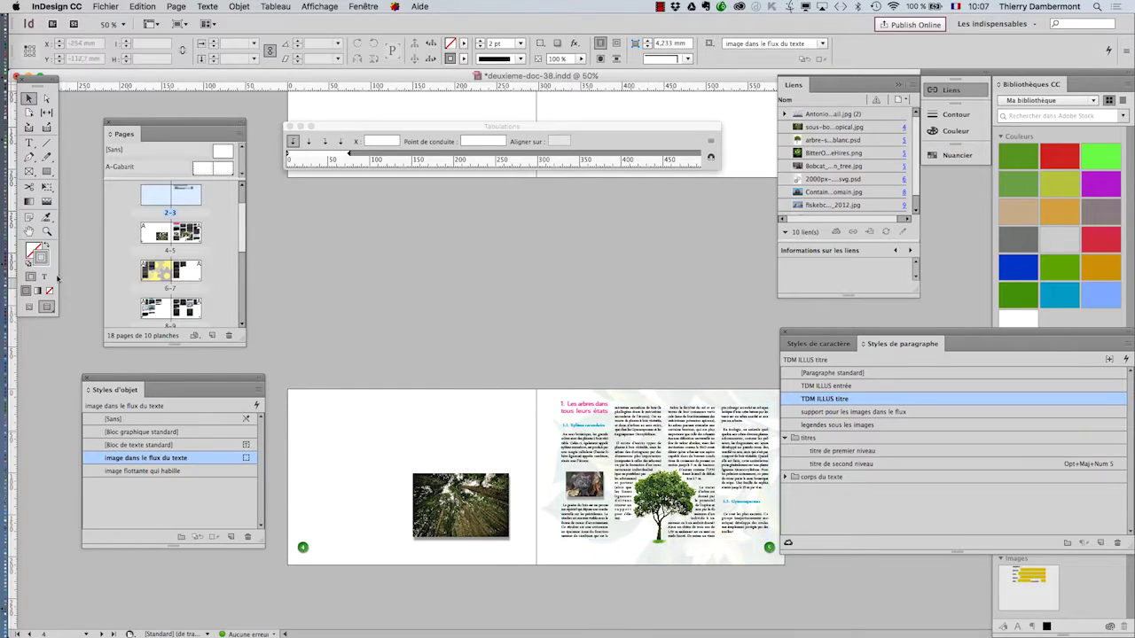
Step: Clear the page 5 work area by moving the Pages panel aside and closing the Tabulations, Styles d'objet, Liens and Styles de paragraphe panels
{"action": "left_click", "coordinate": [29, 231]}
{"action": "left_click_drag", "start_coordinate": [312, 371], "coordinate": [312, 172]}
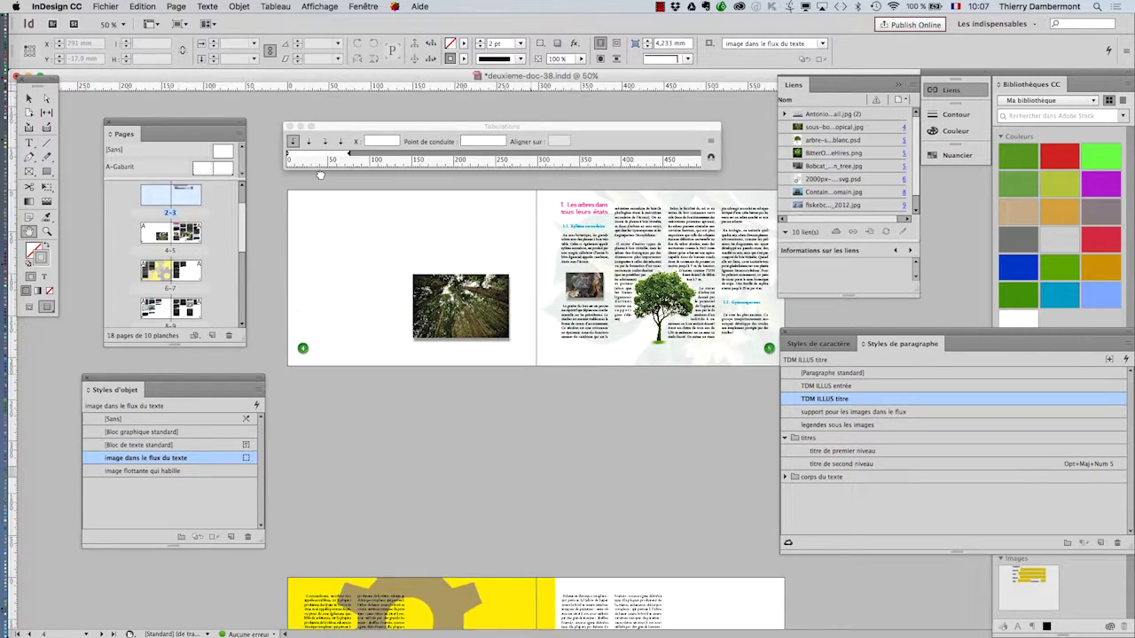
{"action": "scroll", "coordinate": [739, 279], "scroll_direction": "up", "scroll_amount": 3}
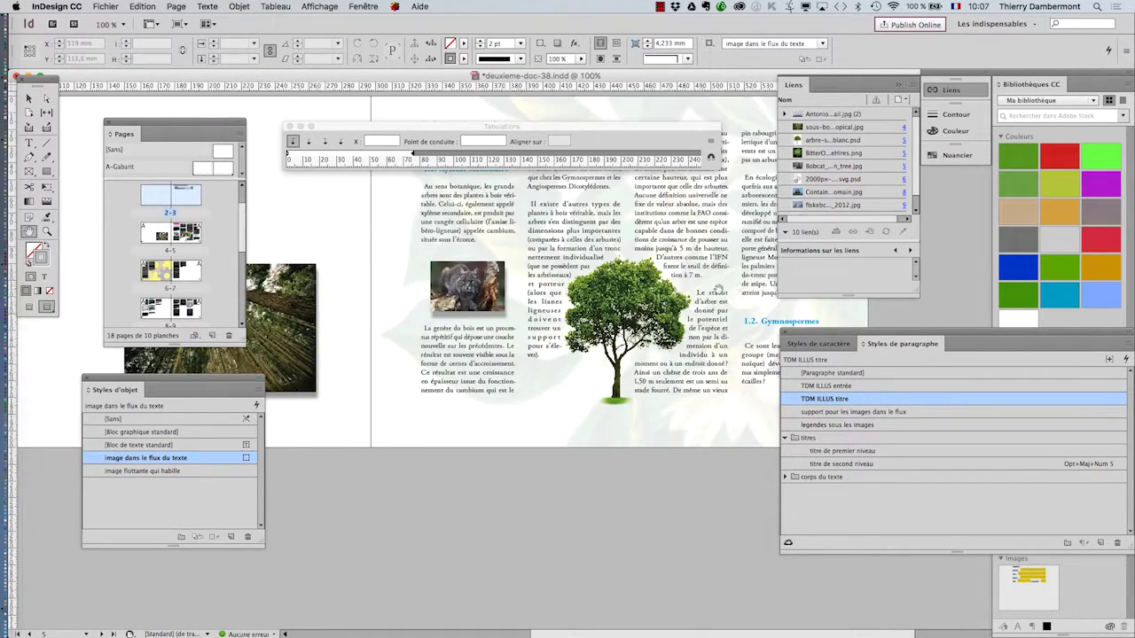
{"action": "scroll", "coordinate": [709, 292], "scroll_direction": "right", "scroll_amount": 5}
{"action": "scroll", "coordinate": [709, 293], "scroll_direction": "up", "scroll_amount": 2}
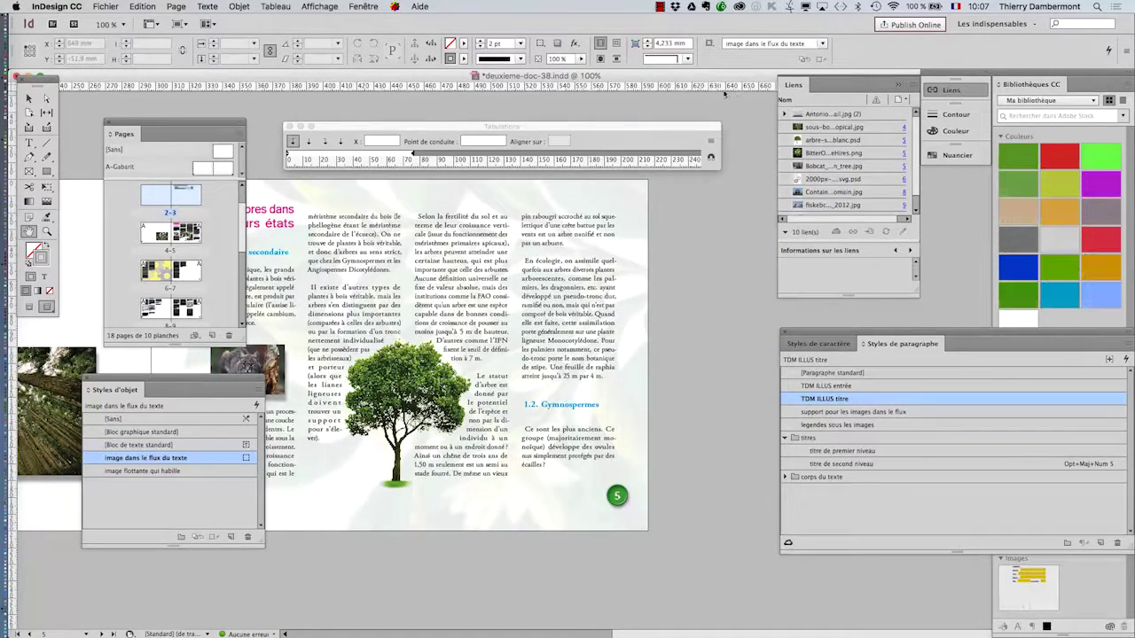
{"action": "left_click_drag", "start_coordinate": [215, 129], "coordinate": [794, 208]}
{"action": "left_click", "coordinate": [290, 127]}
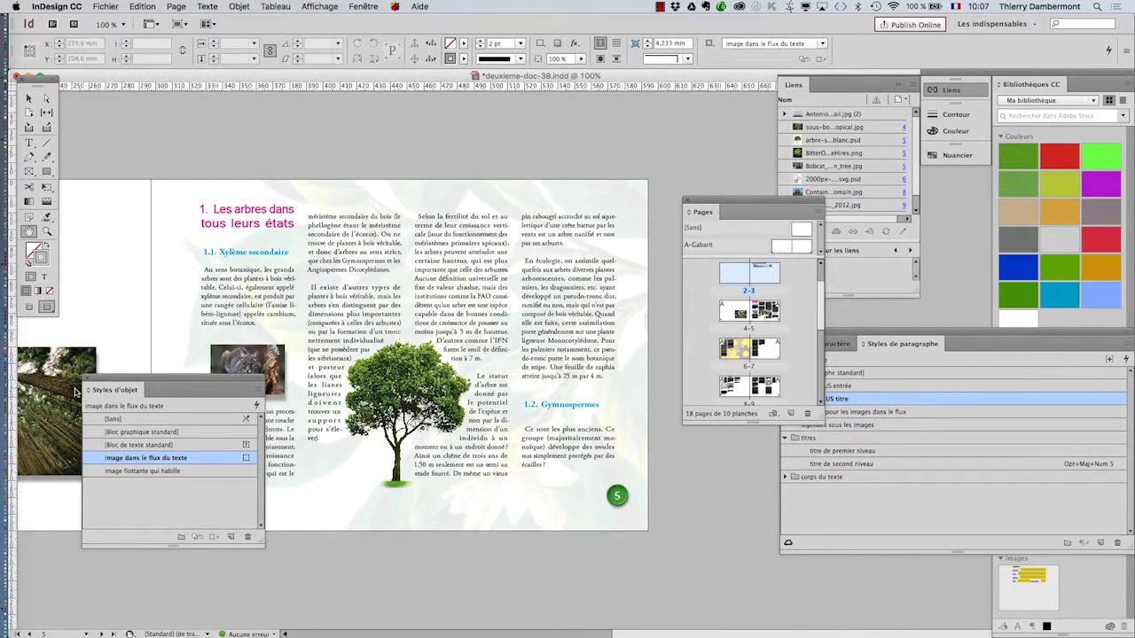
{"action": "left_click", "coordinate": [86, 384]}
{"action": "left_click_drag", "start_coordinate": [842, 334], "coordinate": [750, 473]}
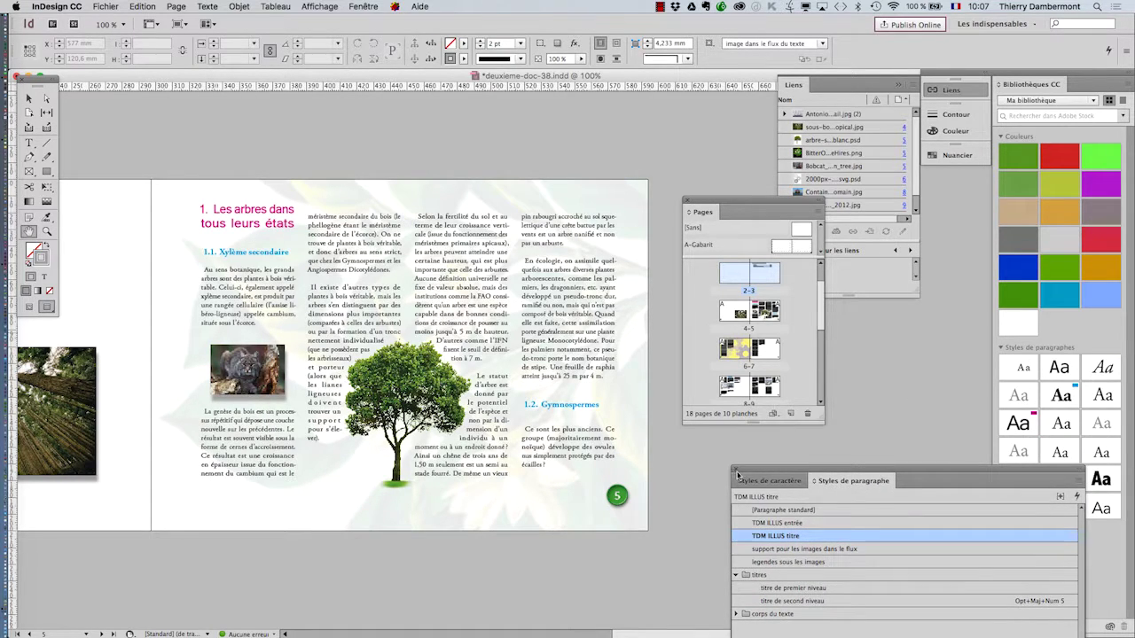
{"action": "left_click", "coordinate": [898, 84]}
{"action": "left_click", "coordinate": [735, 470]}
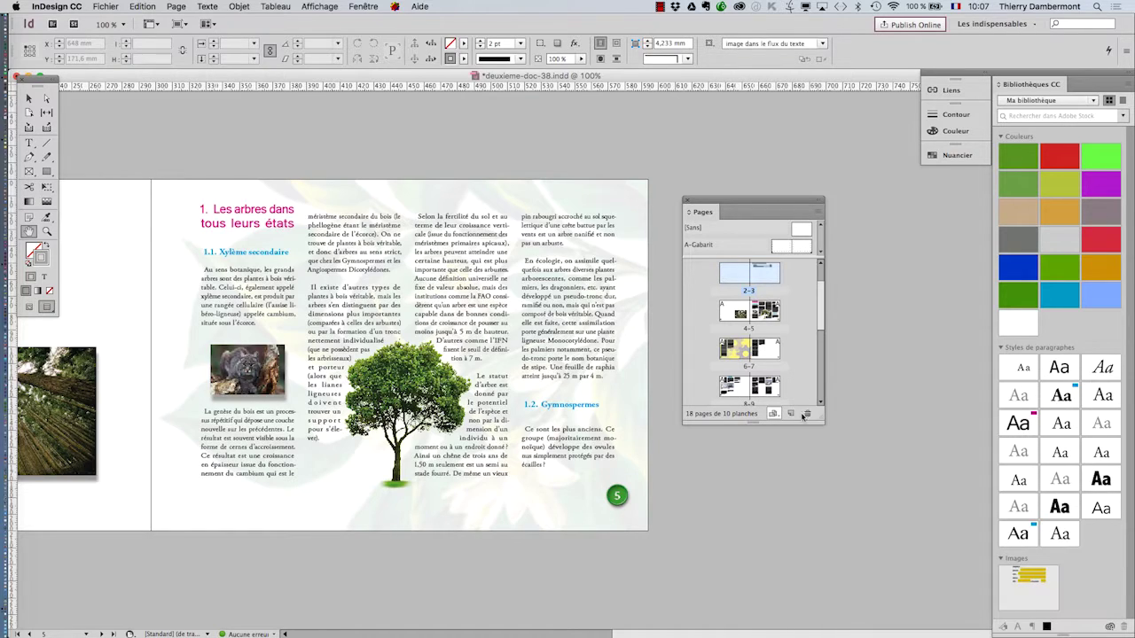
Step: Enlarge the Pages panel, open the A-Gabarit master spread in normal view with its guides, and move the panel off the right-hand page
{"action": "left_click_drag", "start_coordinate": [818, 413], "coordinate": [948, 541]}
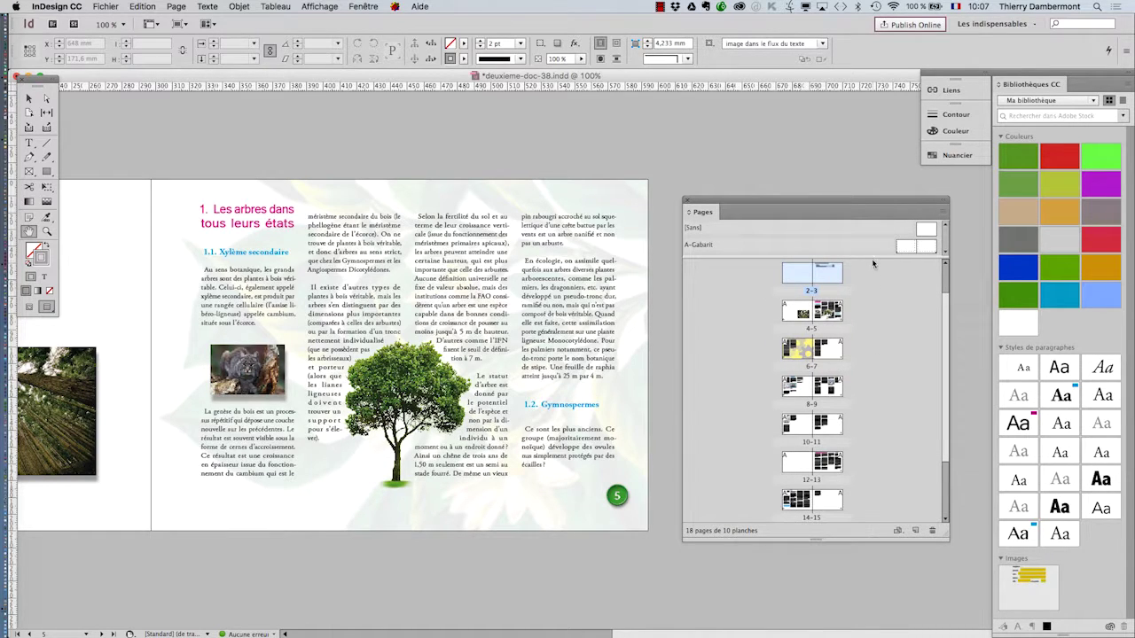
{"action": "left_click_drag", "start_coordinate": [872, 260], "coordinate": [879, 286]}
{"action": "double_click", "coordinate": [903, 248]}
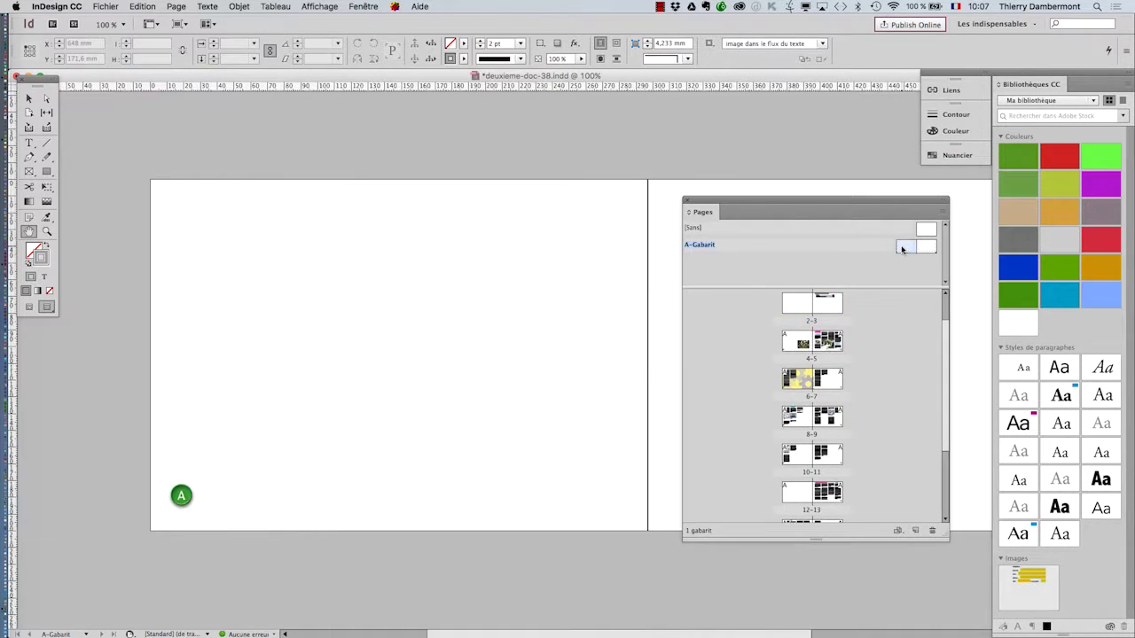
{"action": "key", "text": "w"}
{"action": "left_click_drag", "start_coordinate": [722, 200], "coordinate": [169, 102]}
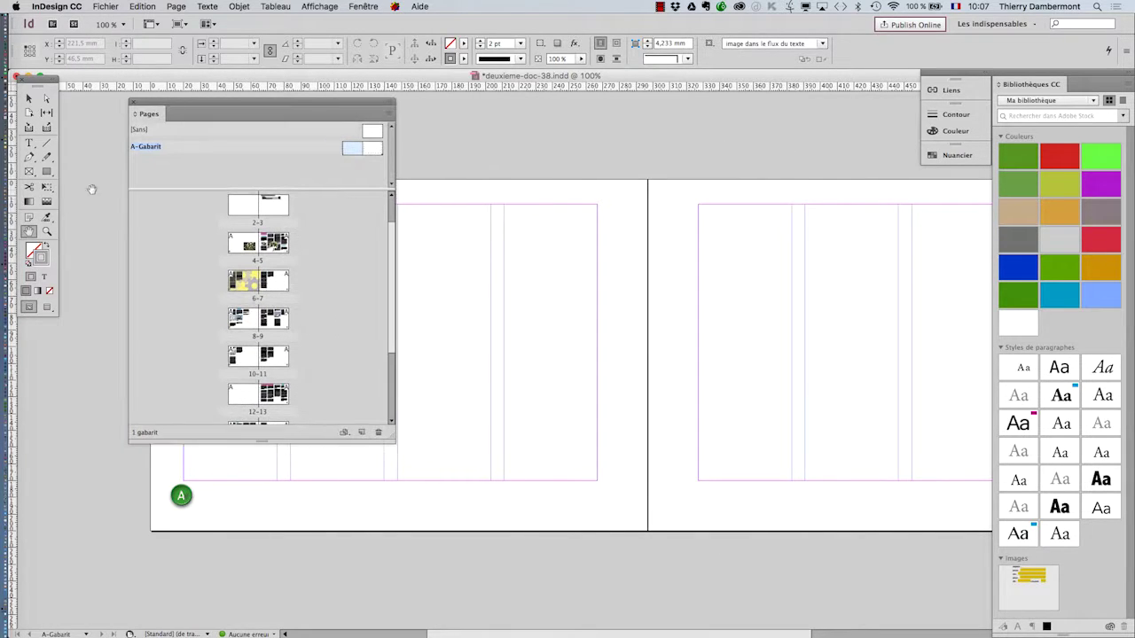
Step: Draw a rectangle about 35 mm wide and 12 mm high just left of the page-number badge on the right-hand master page
{"action": "left_click_drag", "start_coordinate": [632, 329], "coordinate": [500, 363]}
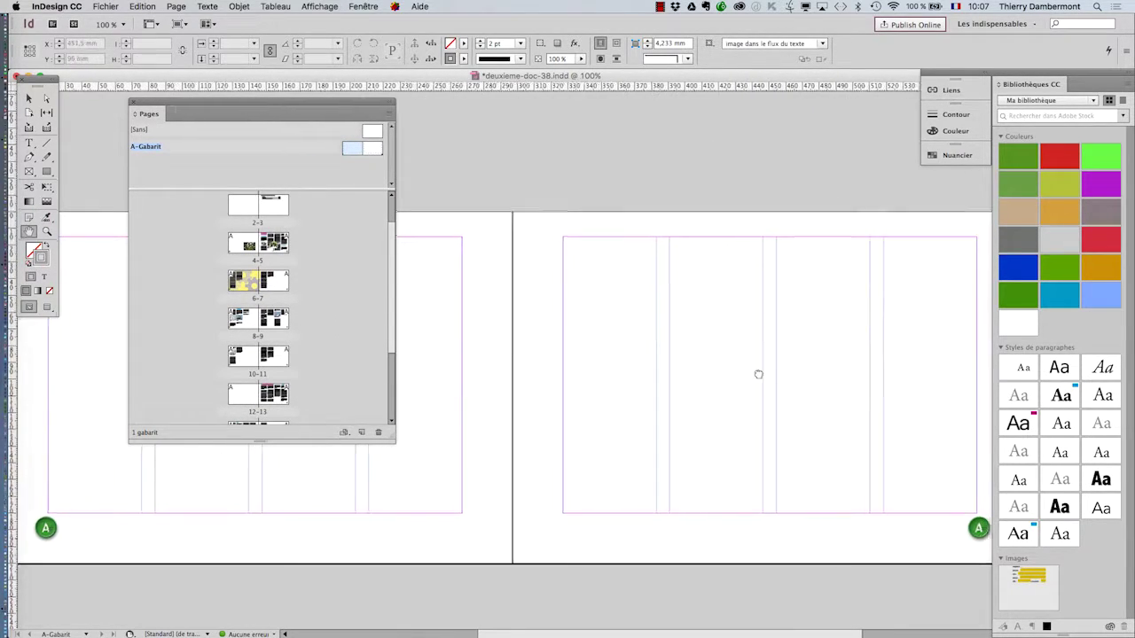
{"action": "left_click_drag", "start_coordinate": [779, 376], "coordinate": [739, 310]}
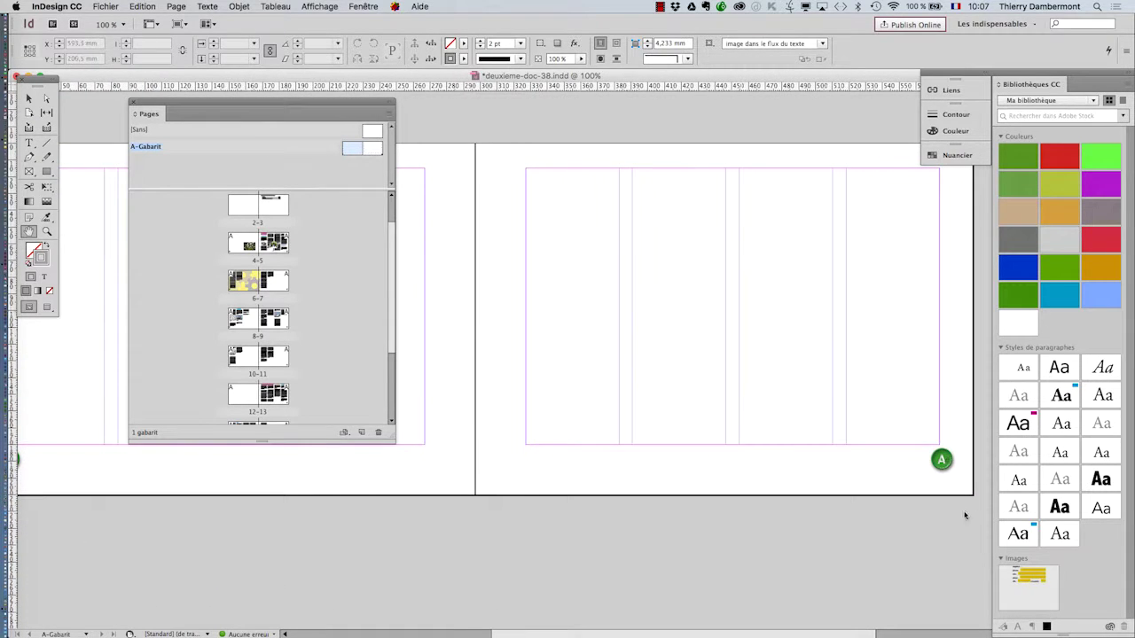
{"action": "key", "text": "super+equal"}
{"action": "key", "text": "super+equal"}
{"action": "key", "text": "super+equal"}
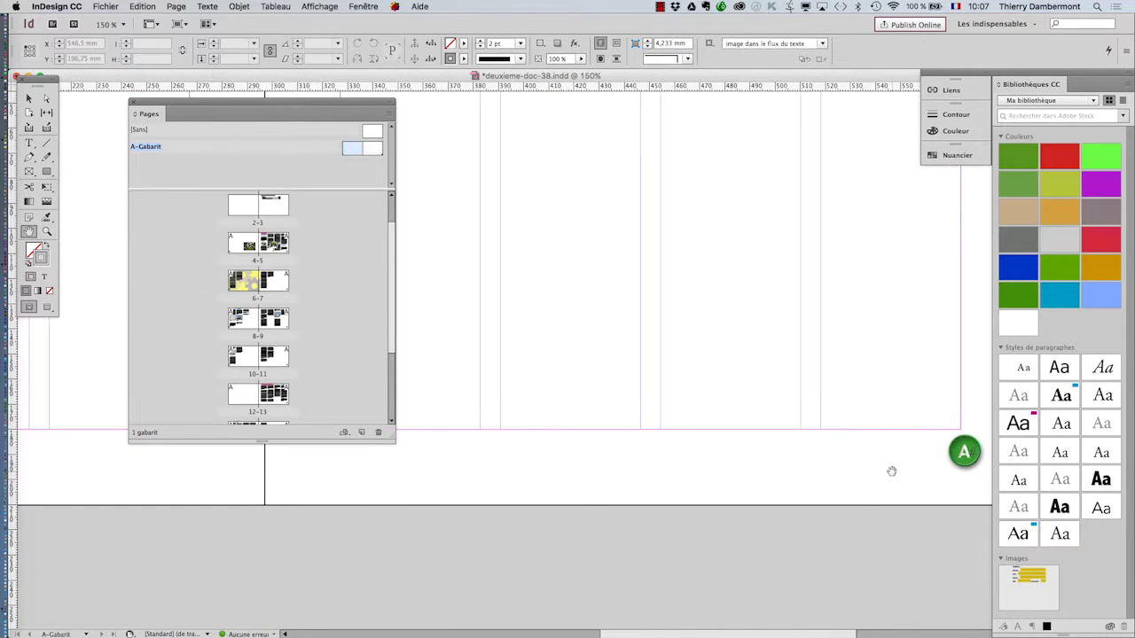
{"action": "left_click_drag", "start_coordinate": [676, 454], "coordinate": [610, 439]}
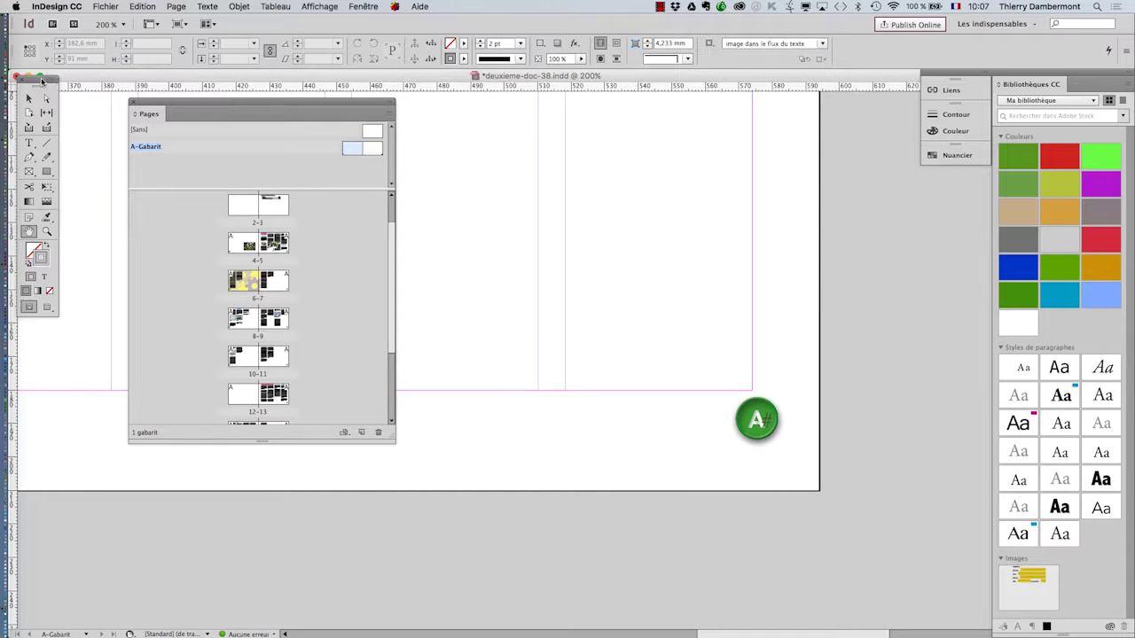
{"action": "left_click_drag", "start_coordinate": [40, 80], "coordinate": [847, 140]}
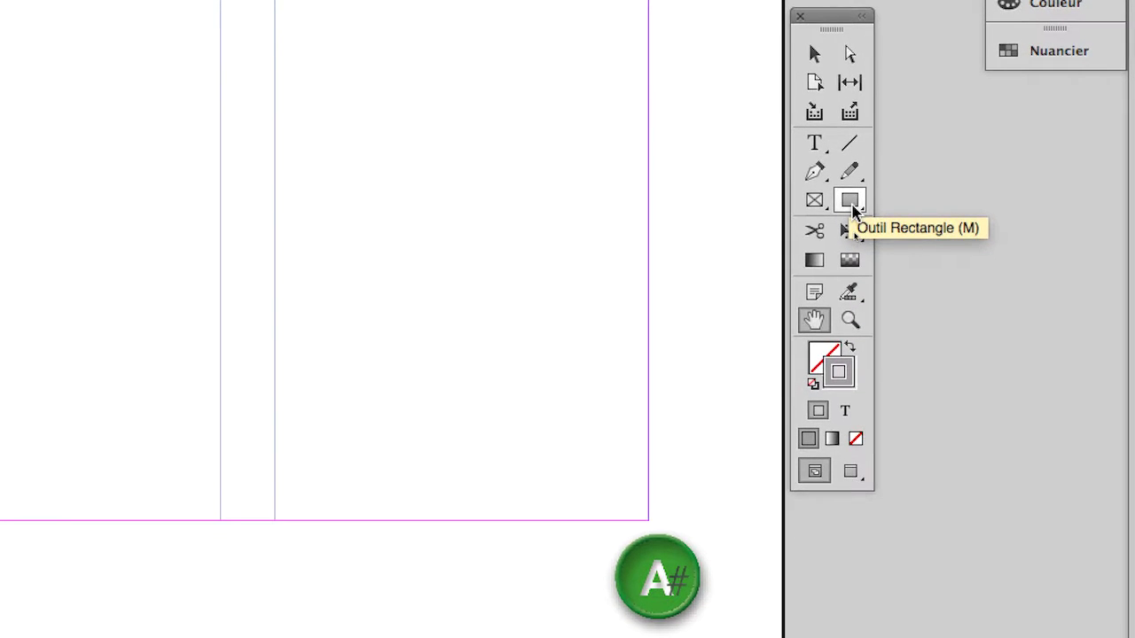
{"action": "left_click", "coordinate": [851, 206]}
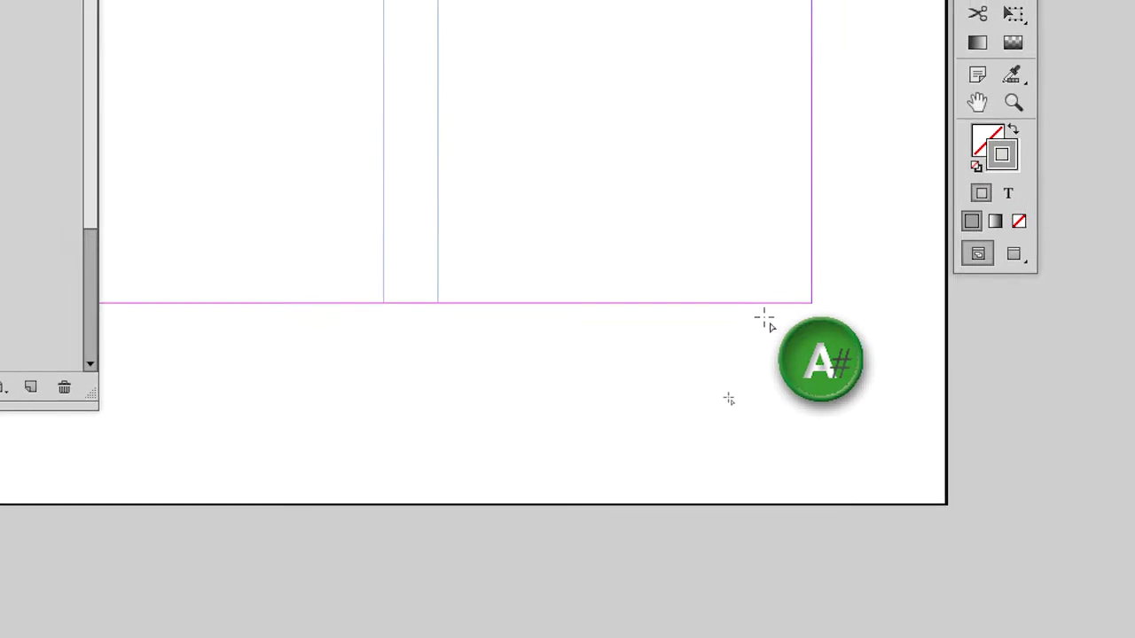
{"action": "mouse_move", "coordinate": [753, 320]}
{"action": "left_mouse_down"}
{"action": "mouse_move", "coordinate": [616, 386]}
{"action": "mouse_move", "coordinate": [530, 406]}
{"action": "left_mouse_up"}
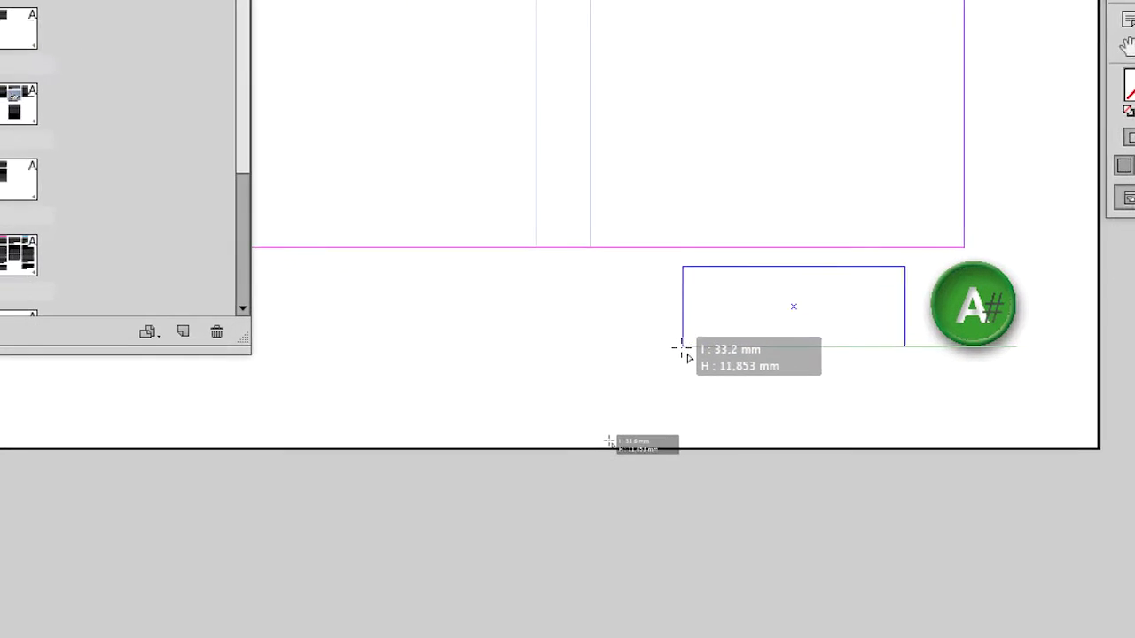
{"action": "left_click_drag", "start_coordinate": [683, 348], "coordinate": [675, 347]}
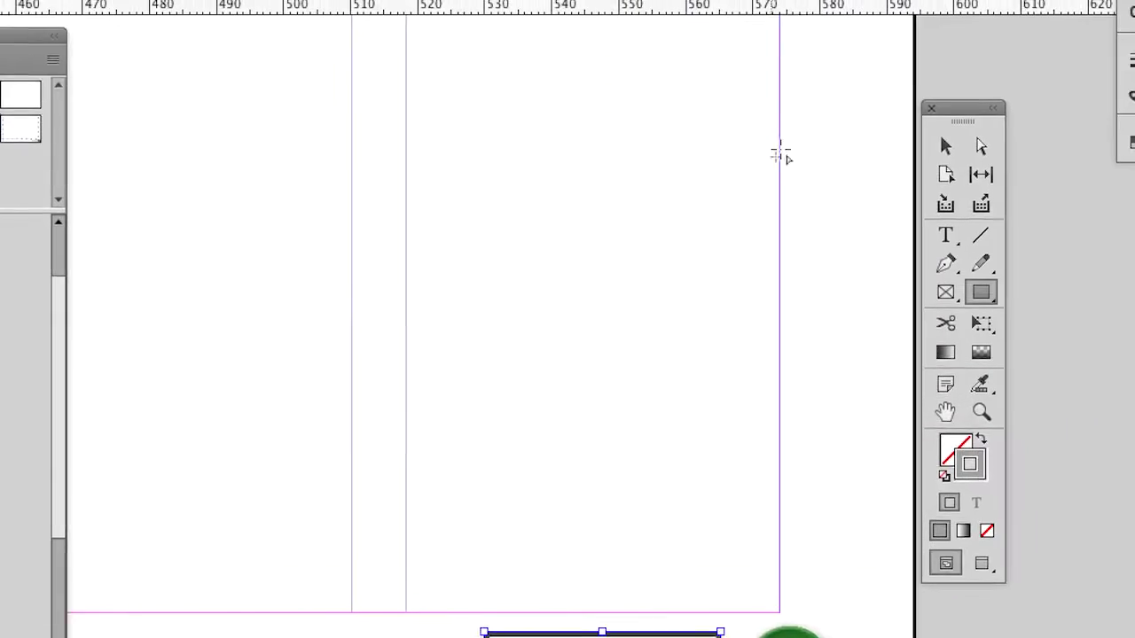
Step: Turn the rectangle beside the page-number badge into a text frame containing "liste des illus"
{"action": "key", "text": "t"}
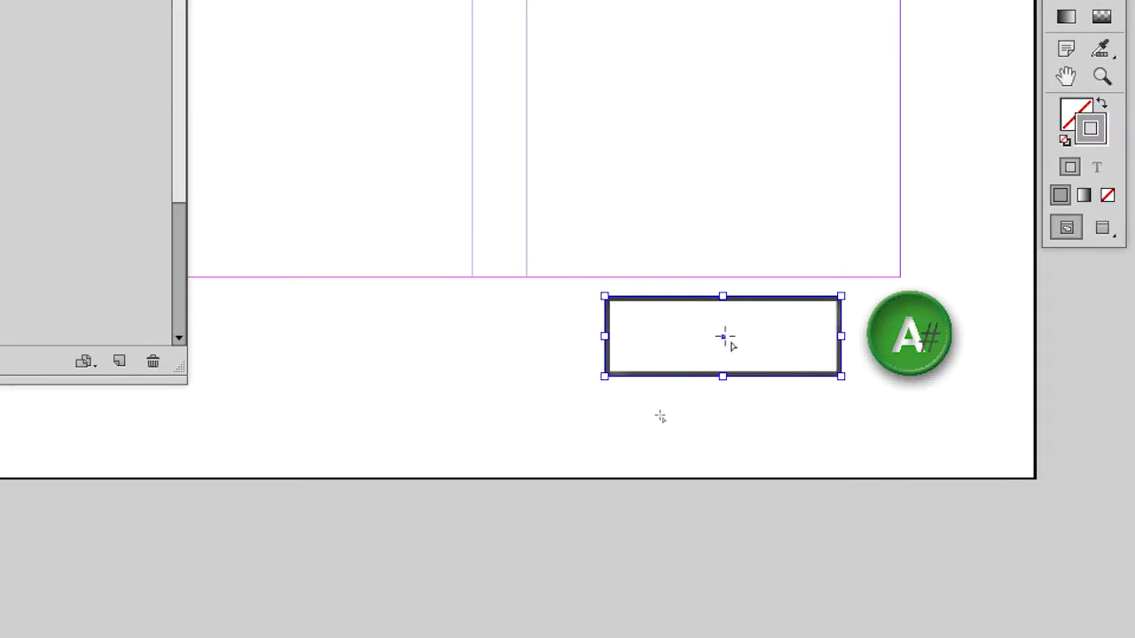
{"action": "left_click", "coordinate": [720, 338]}
{"action": "type", "text": "#"}
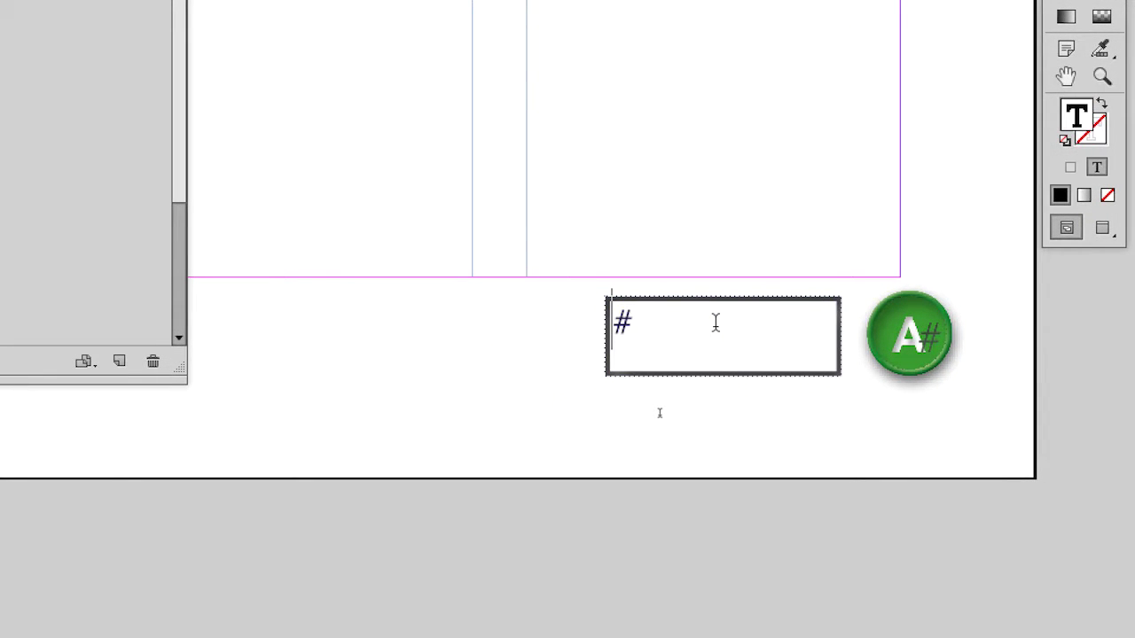
{"action": "type", "text": "liste des"}
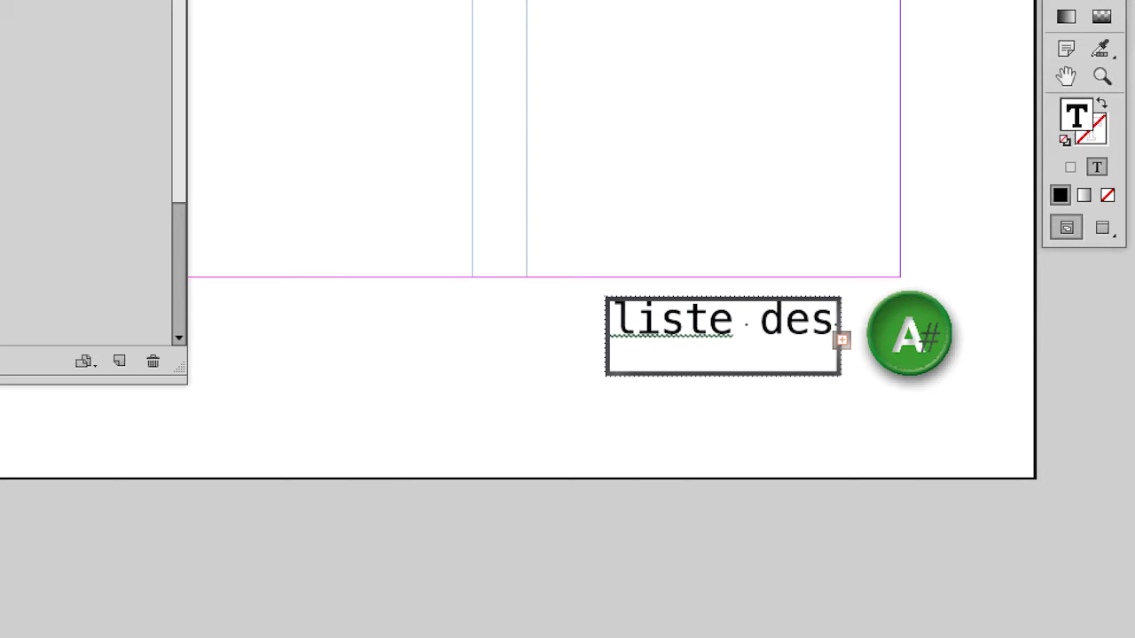
Step: Apply the [Paragraphe standard] paragraph style to all the text in the new frame
{"action": "triple_click", "coordinate": [738, 321]}
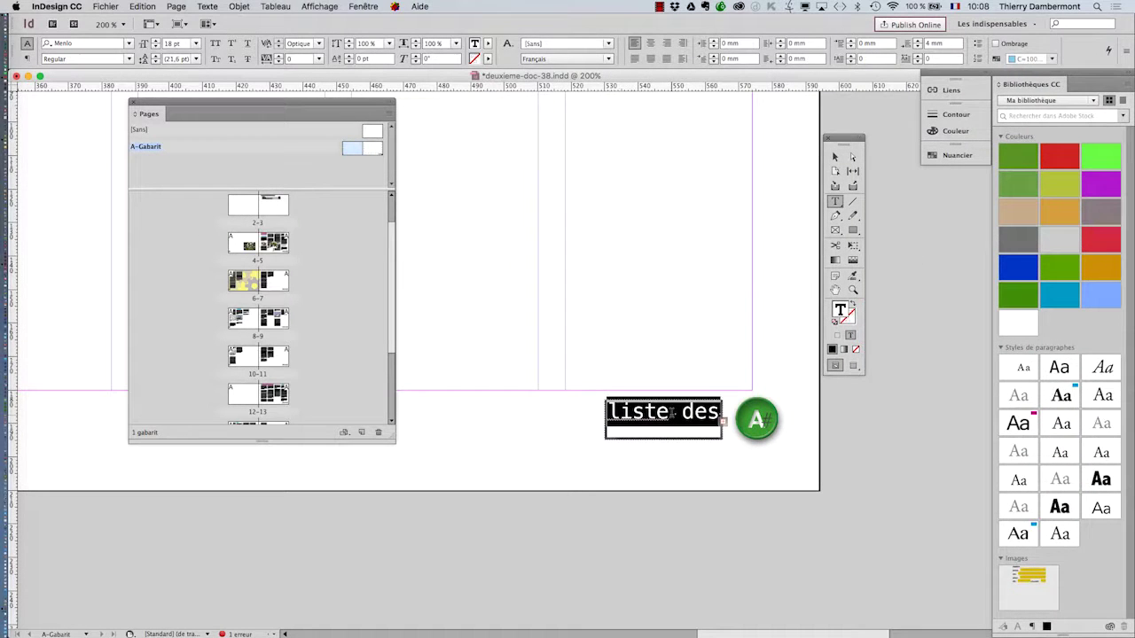
{"action": "left_click", "coordinate": [724, 321]}
{"action": "triple_click", "coordinate": [673, 415]}
{"action": "left_click", "coordinate": [213, 6]}
{"action": "left_click", "coordinate": [248, 137]}
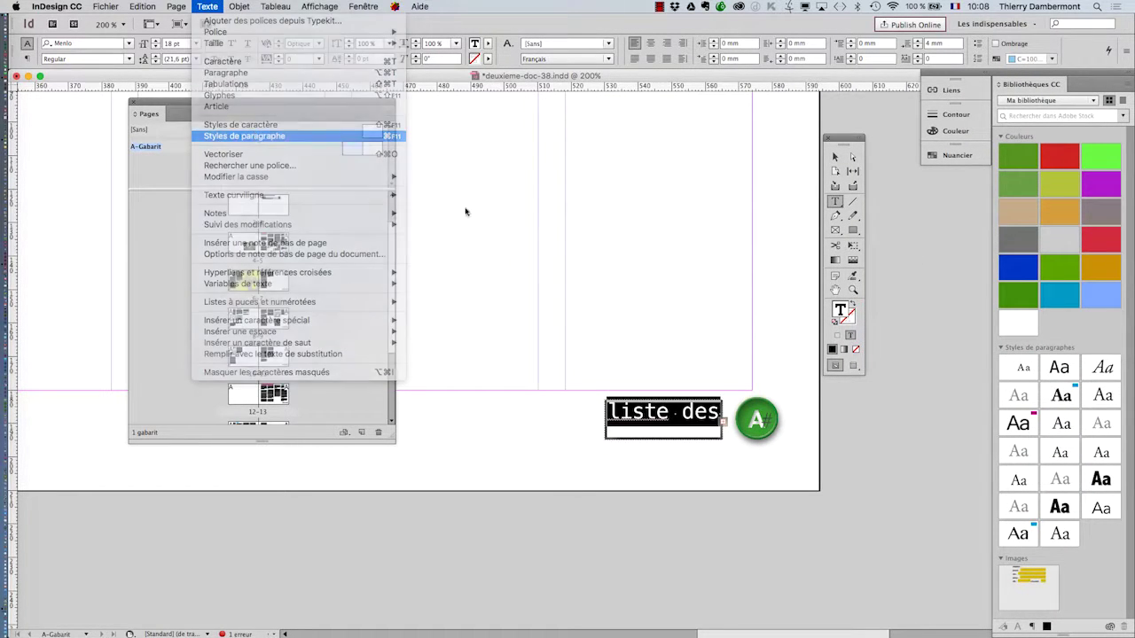
{"action": "left_click_drag", "start_coordinate": [848, 468], "coordinate": [562, 130]}
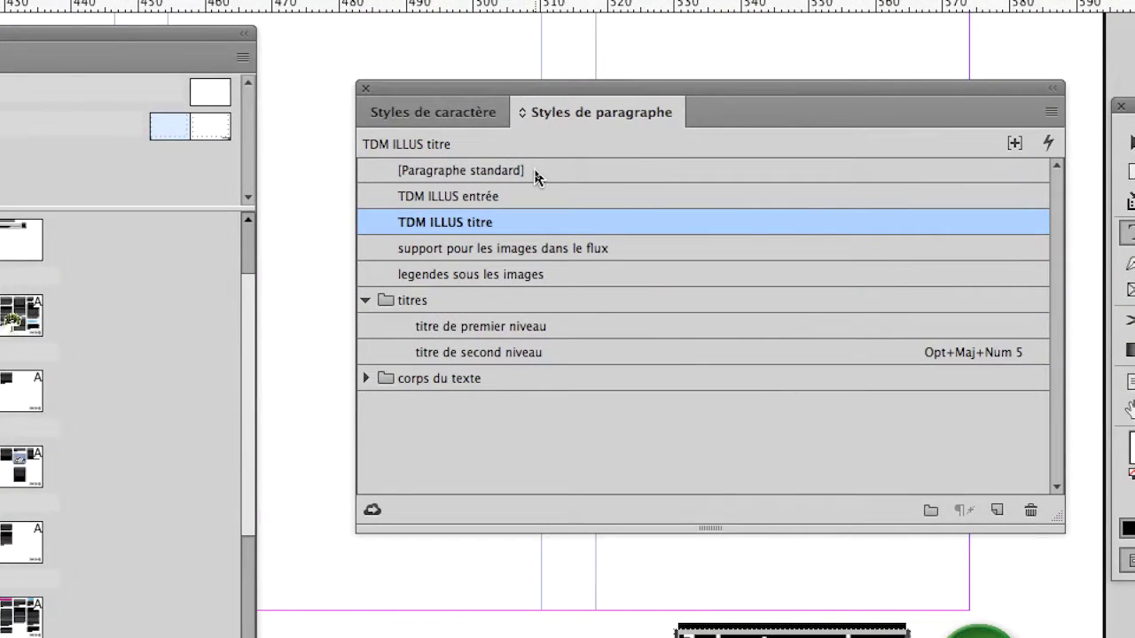
{"action": "left_click", "coordinate": [535, 173]}
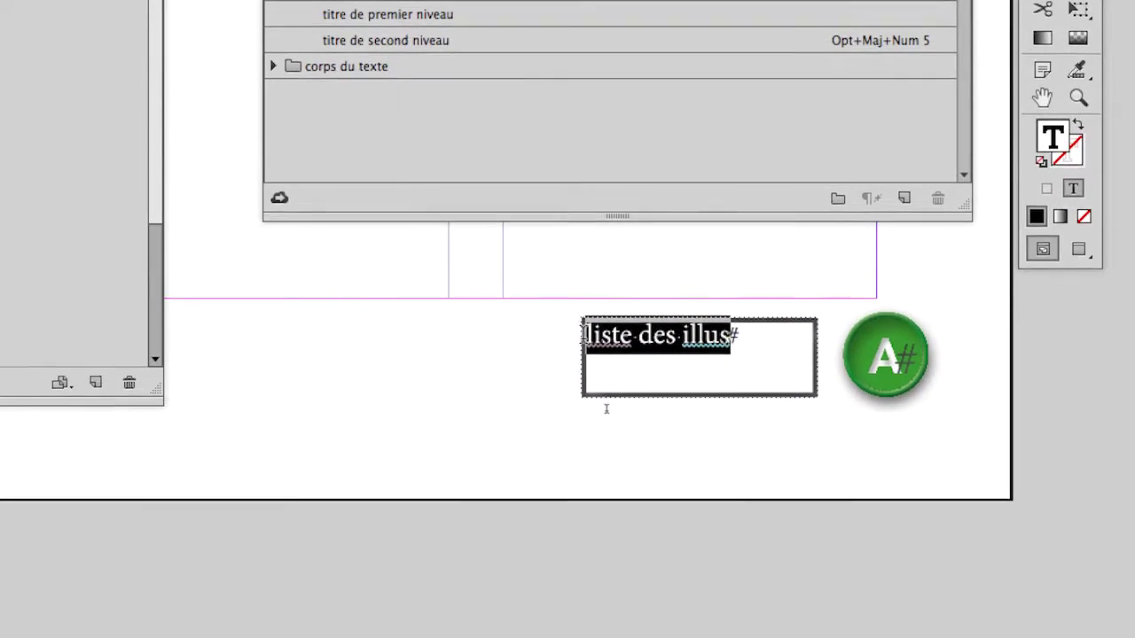
Step: Complete the wording to "retour à la liste des illus" and widen the frame leftward to about 52 mm
{"action": "key", "text": "Left"}
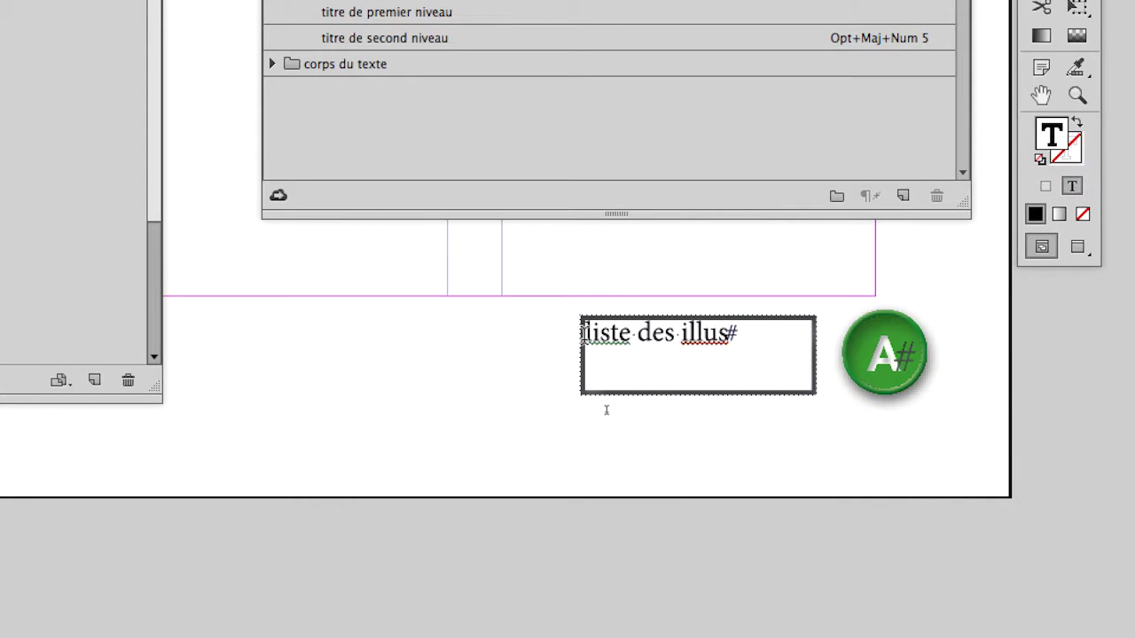
{"action": "type", "text": "retour "}
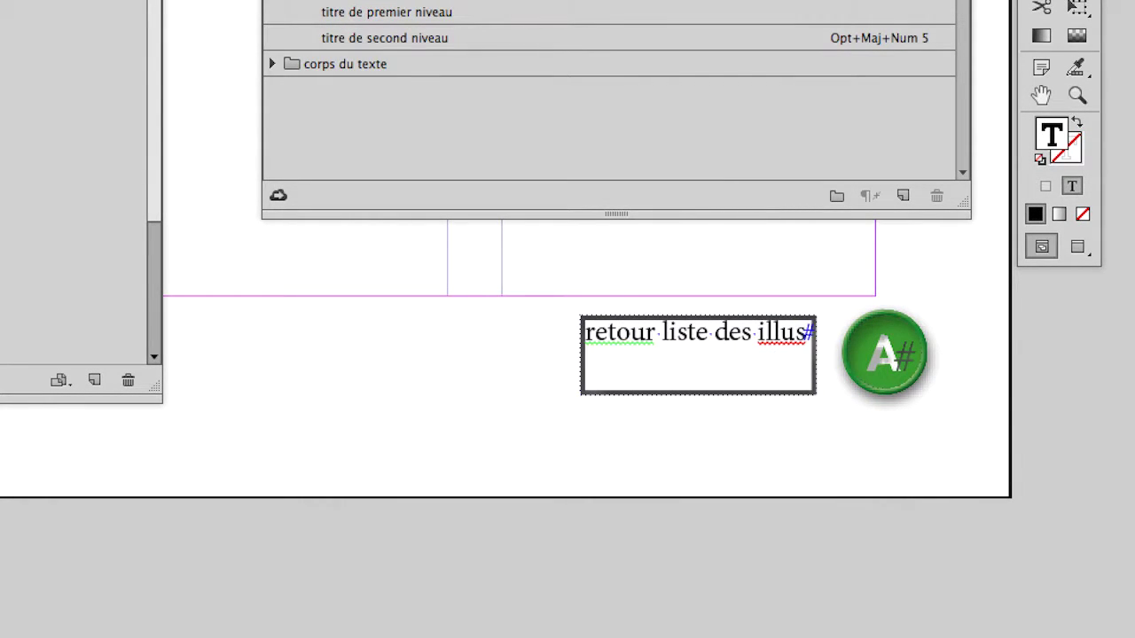
{"action": "type", "text": "à la"}
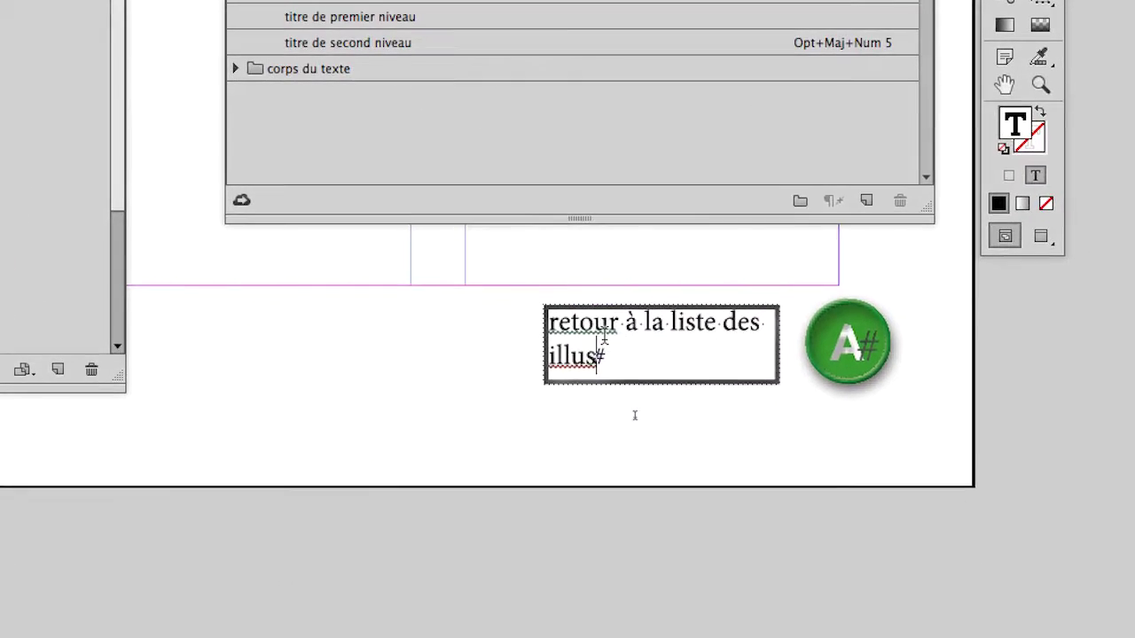
{"action": "key", "text": "Escape"}
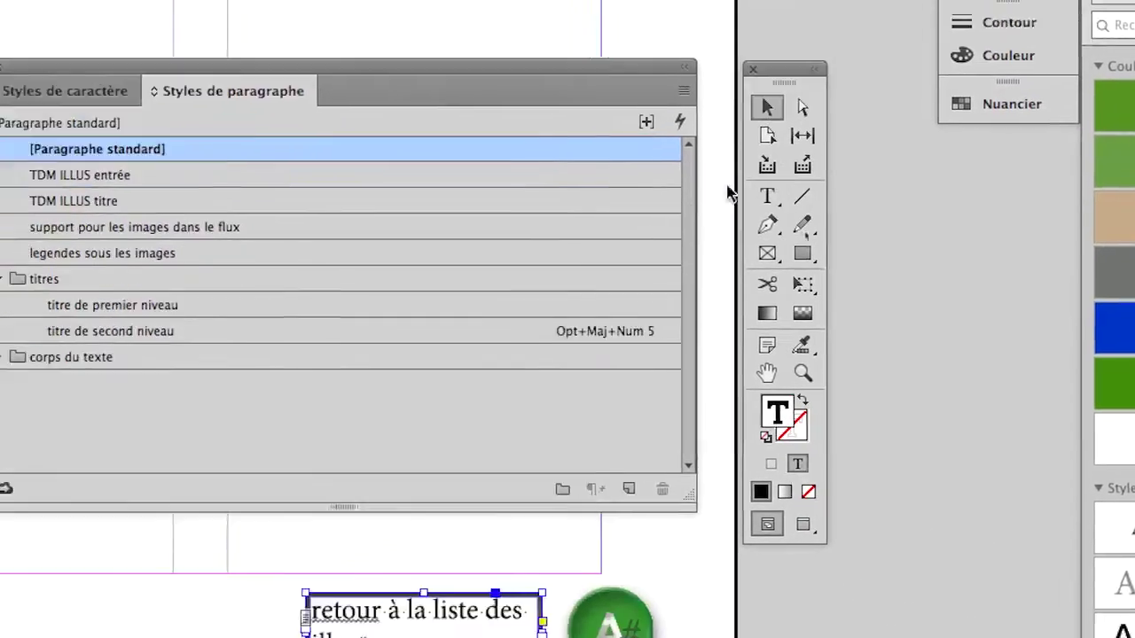
{"action": "left_click_drag", "start_coordinate": [304, 633], "coordinate": [304, 633]}
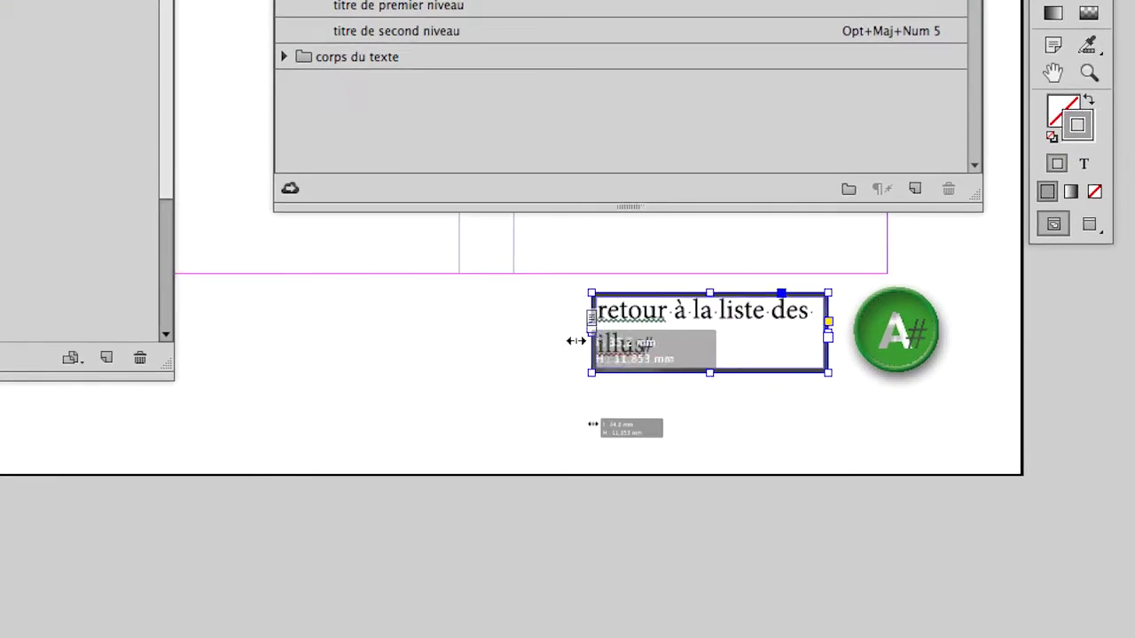
{"action": "left_click_drag", "start_coordinate": [577, 341], "coordinate": [477, 343]}
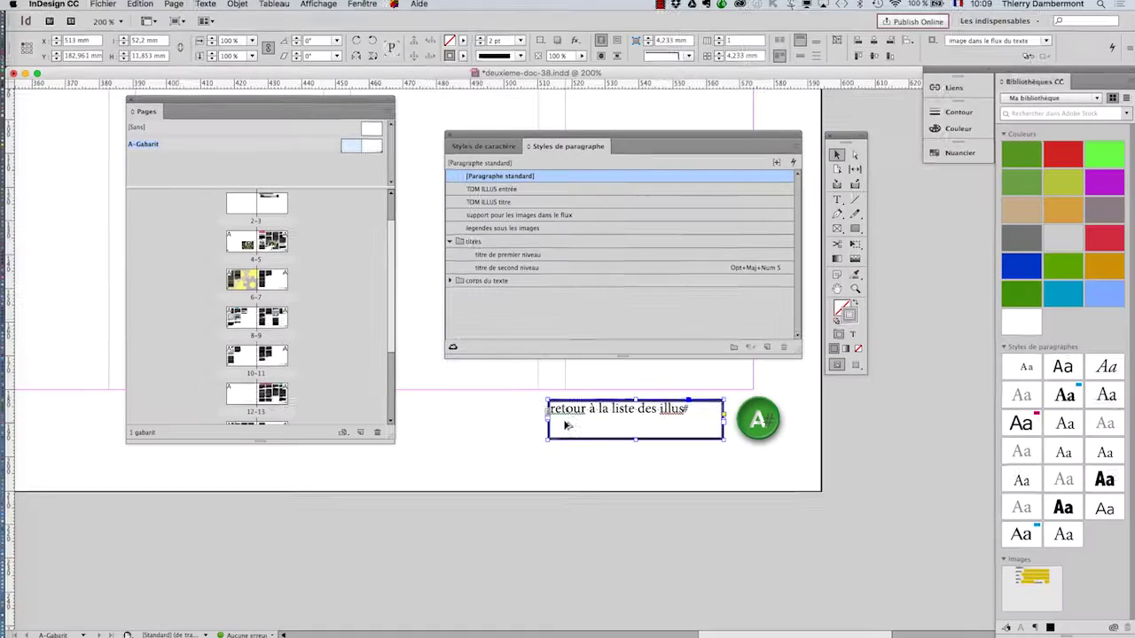
Step: Centre the "retour à la liste des illus" text horizontally in its frame
{"action": "left_click", "coordinate": [216, 6]}
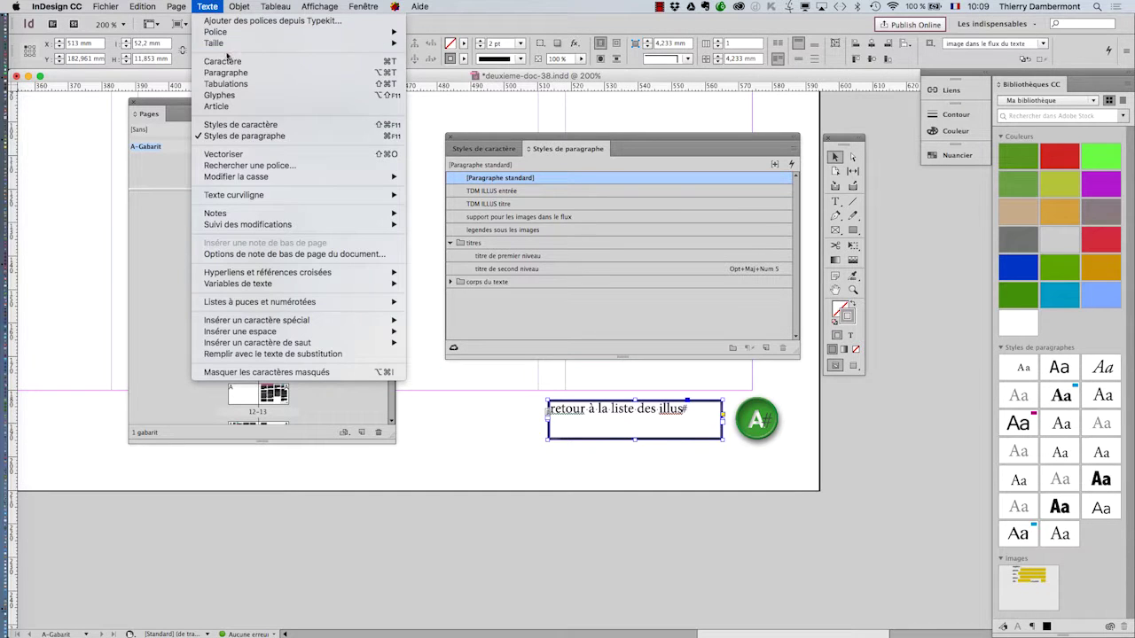
{"action": "left_click", "coordinate": [232, 74]}
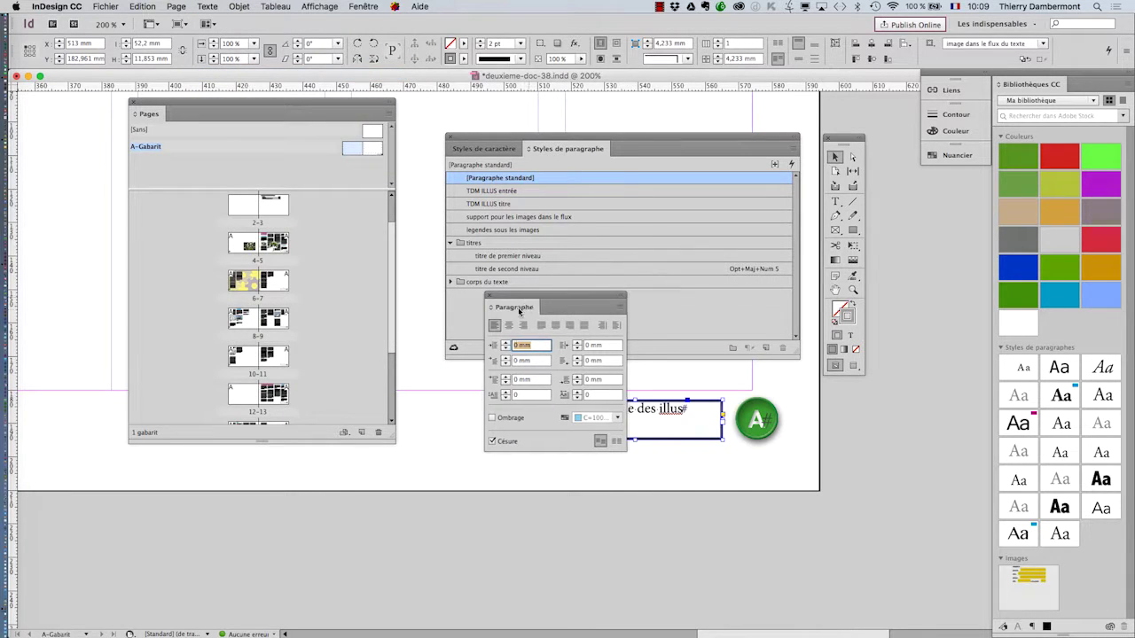
{"action": "left_click_drag", "start_coordinate": [526, 311], "coordinate": [618, 467]}
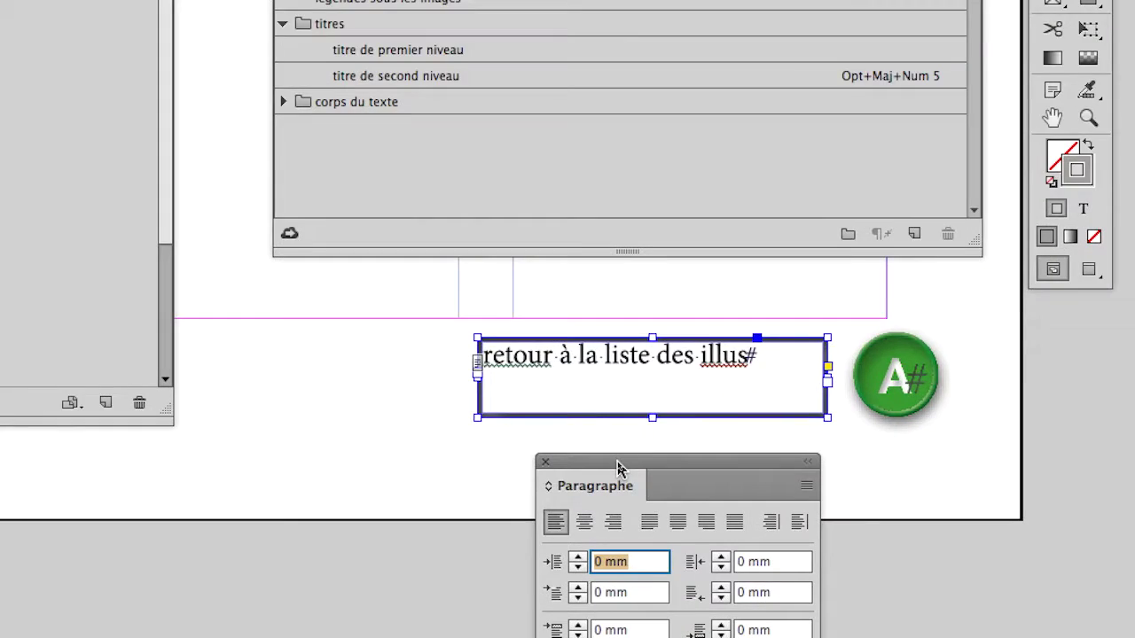
{"action": "left_click", "coordinate": [594, 504]}
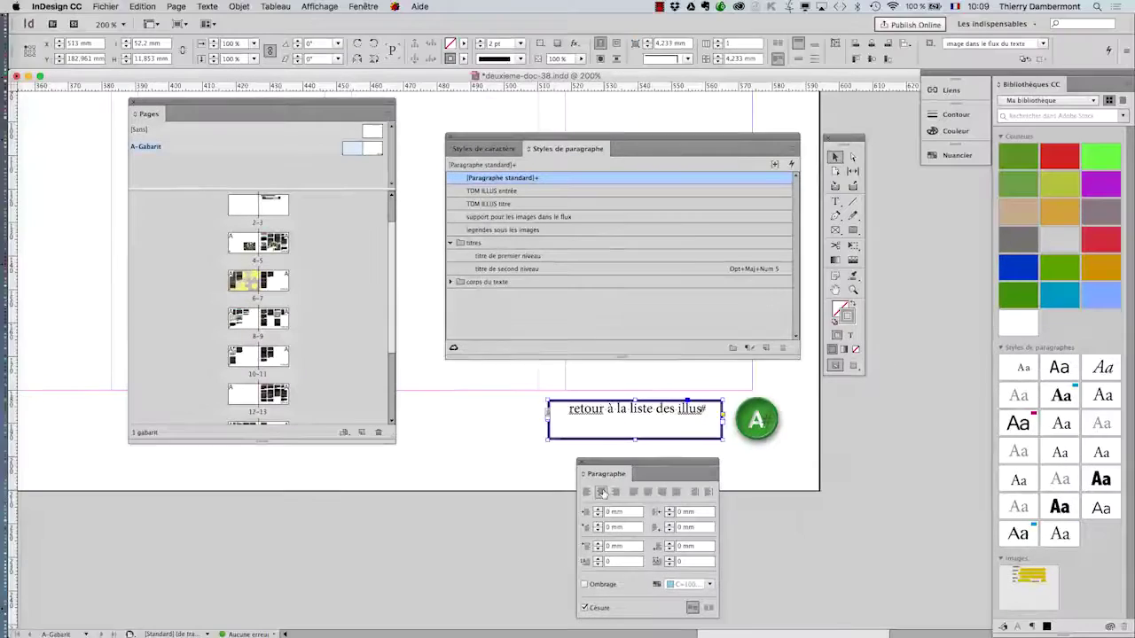
Step: Centre the "retour à la liste des illus" text vertically in its frame
{"action": "left_click", "coordinate": [239, 6]}
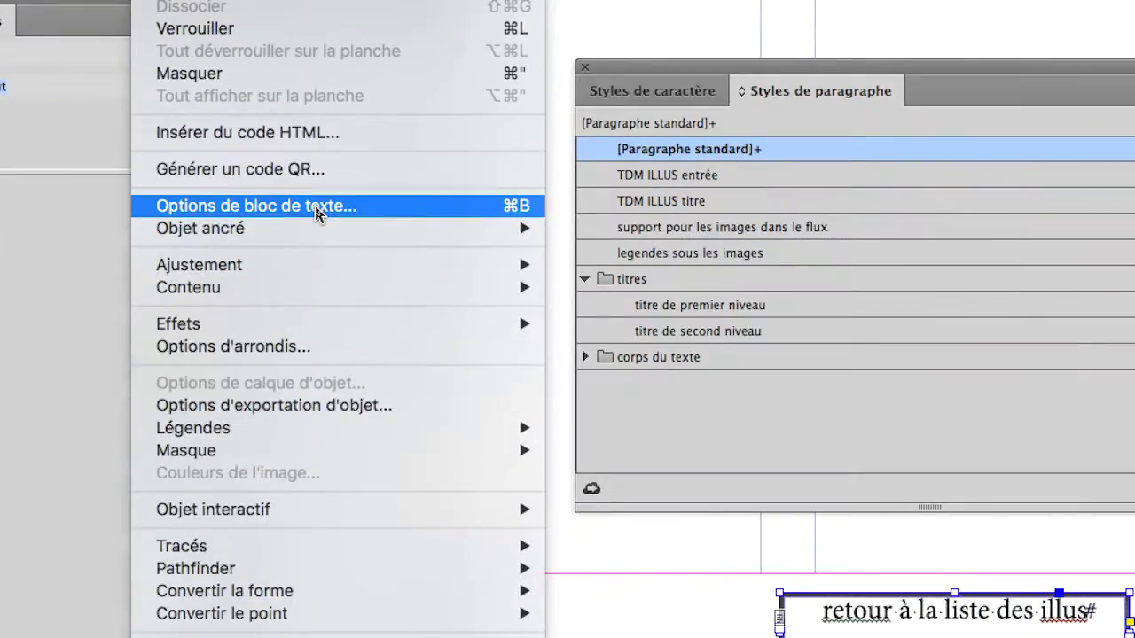
{"action": "left_click", "coordinate": [317, 206]}
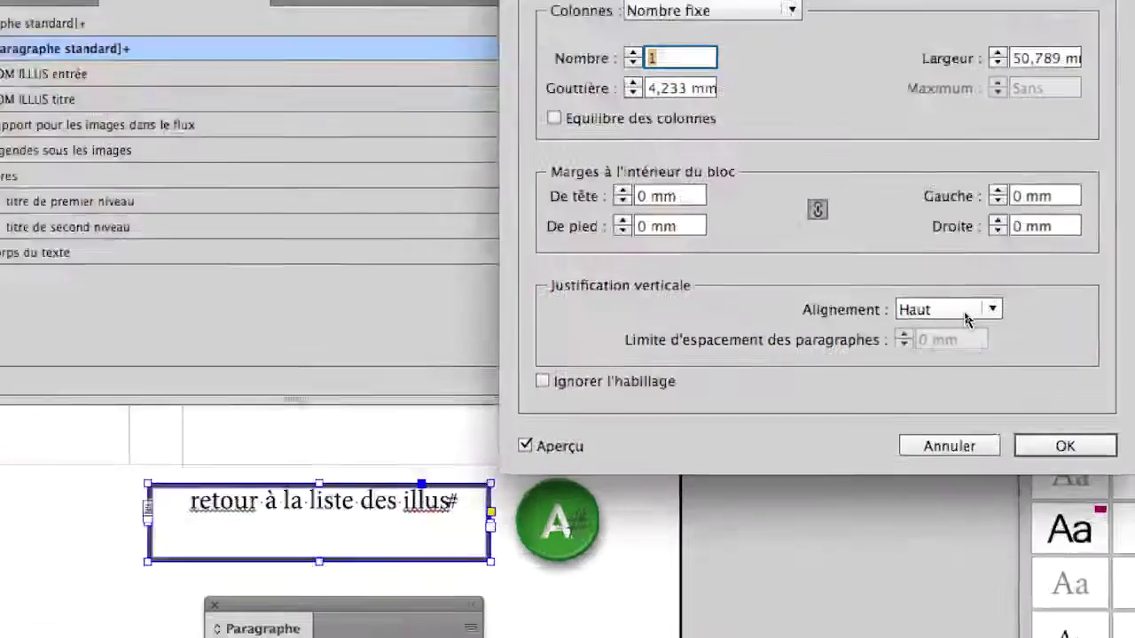
{"action": "left_click", "coordinate": [967, 312]}
{"action": "left_click", "coordinate": [920, 367]}
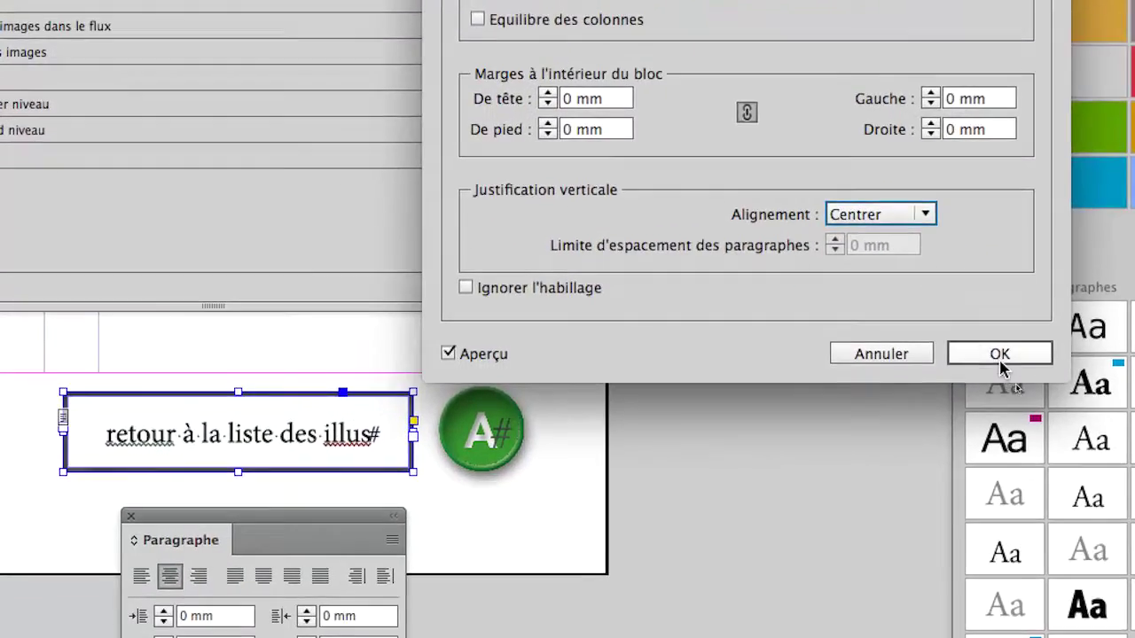
{"action": "left_click", "coordinate": [1035, 380]}
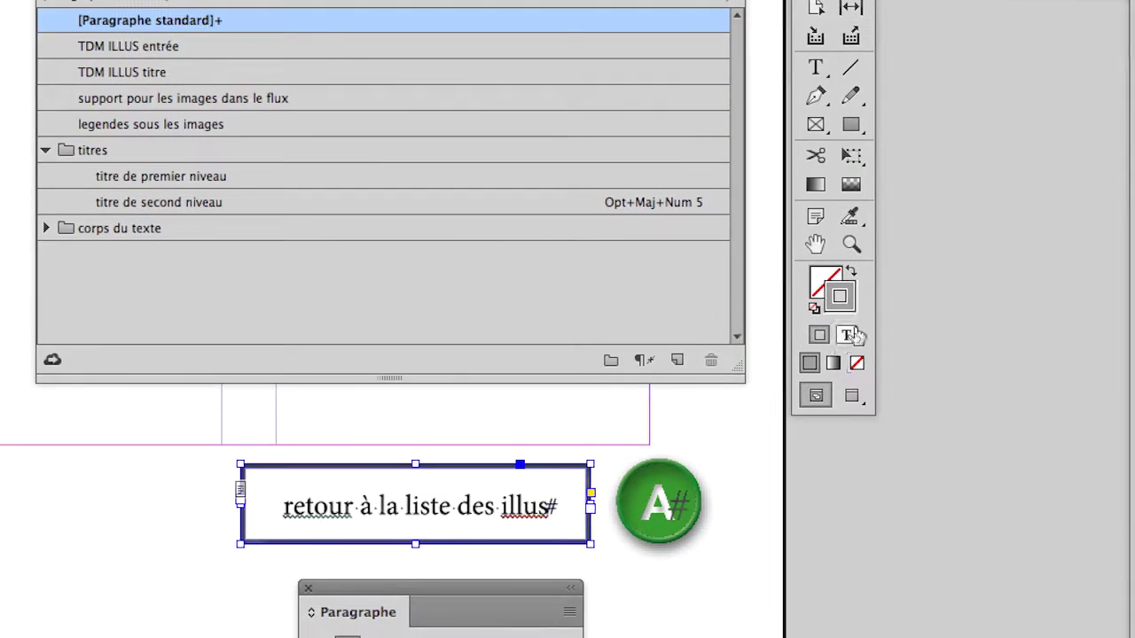
Step: Remove the outline of the "retour à la liste des illus" frame and fill it with the red swatch C=15 M=100 J=100 N=0
{"action": "left_click", "coordinate": [856, 363]}
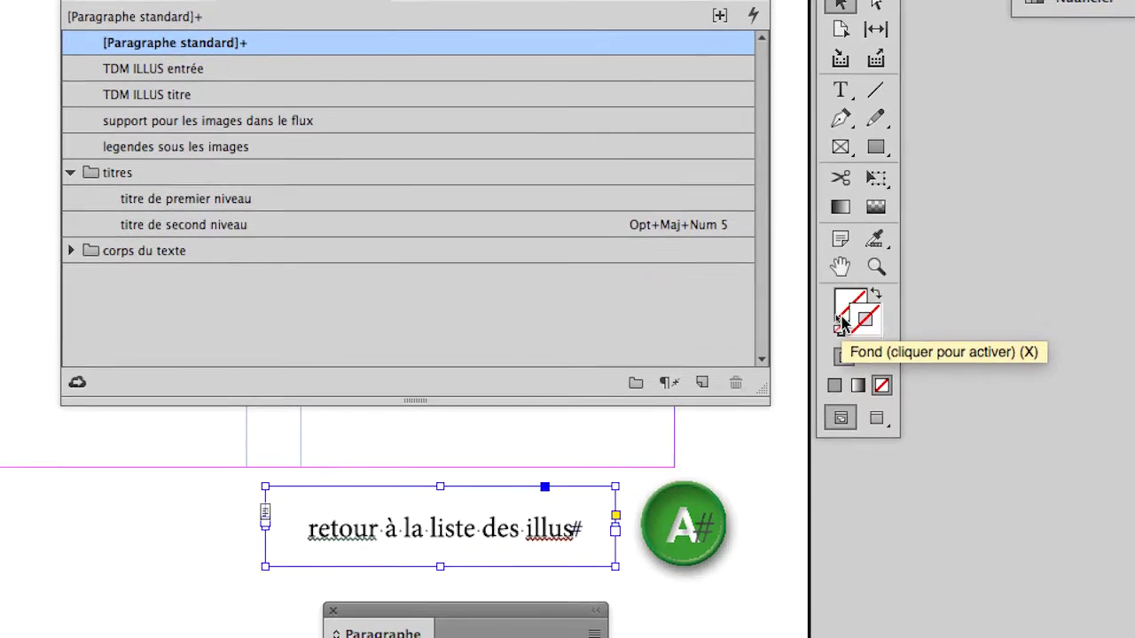
{"action": "left_click", "coordinate": [839, 304]}
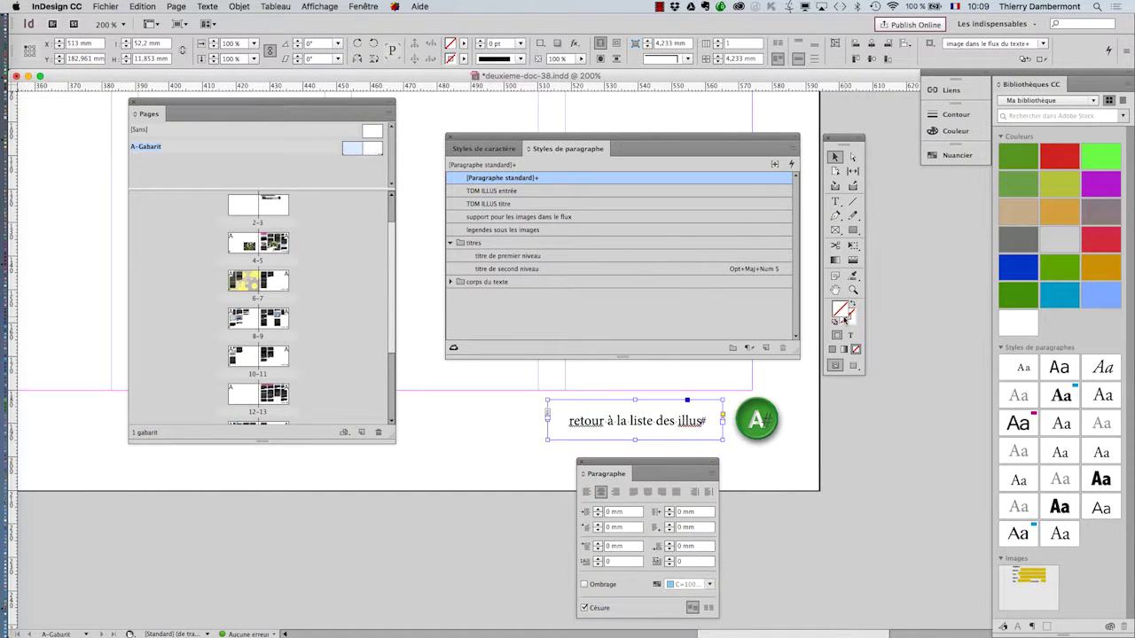
{"action": "left_click_drag", "start_coordinate": [668, 463], "coordinate": [271, 459]}
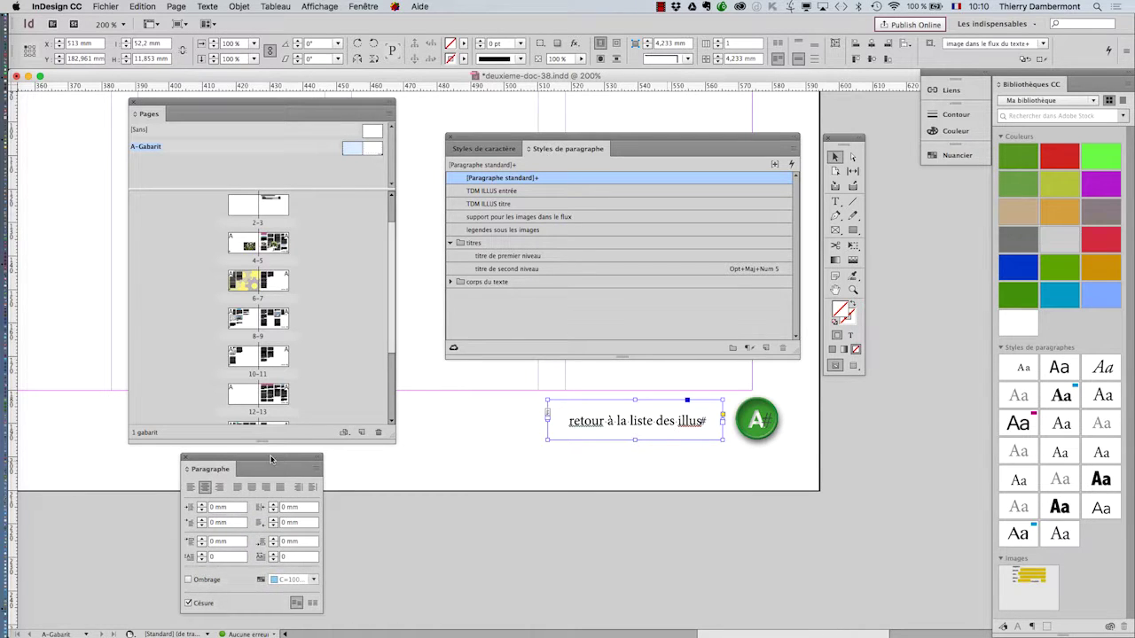
{"action": "left_click", "coordinate": [362, 6]}
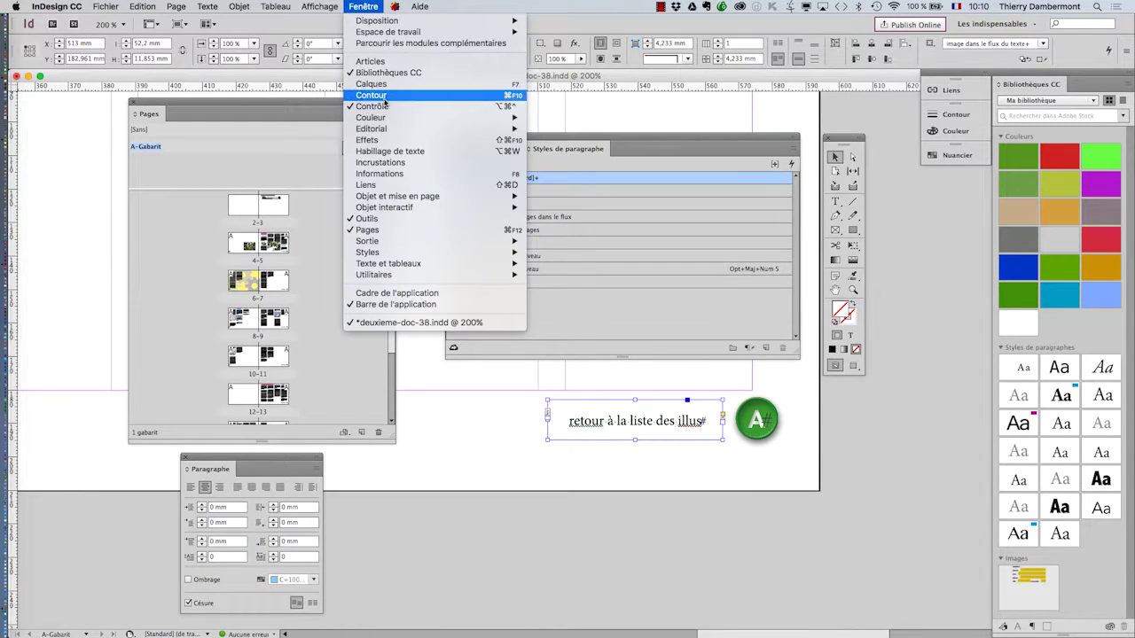
{"action": "mouse_move", "coordinate": [387, 119]}
{"action": "left_click", "coordinate": [557, 140]}
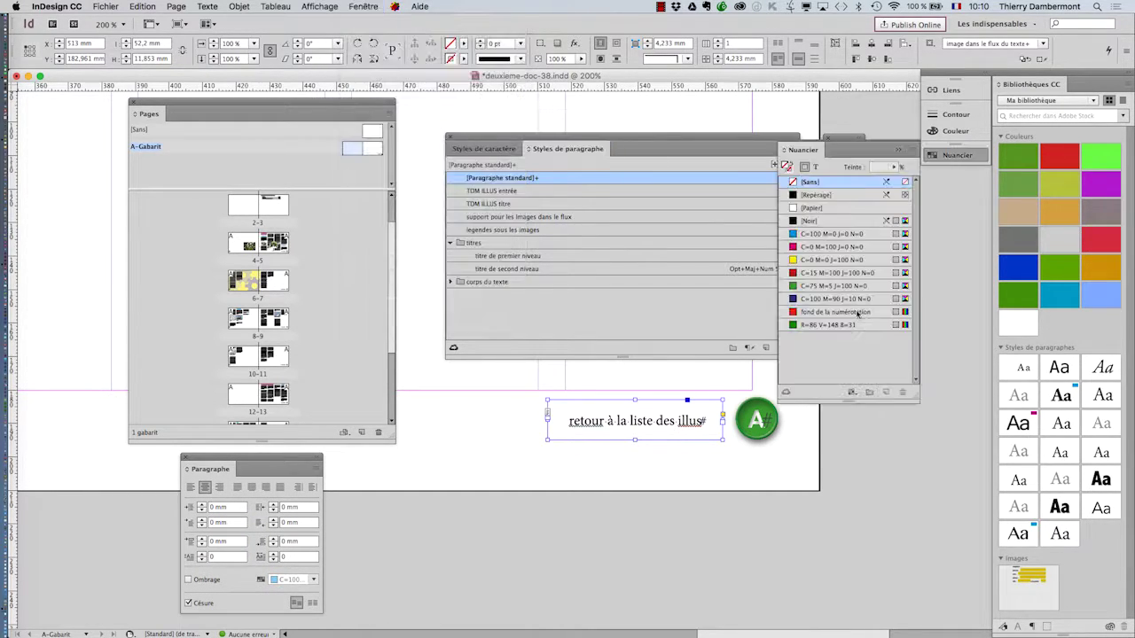
{"action": "left_click", "coordinate": [830, 275]}
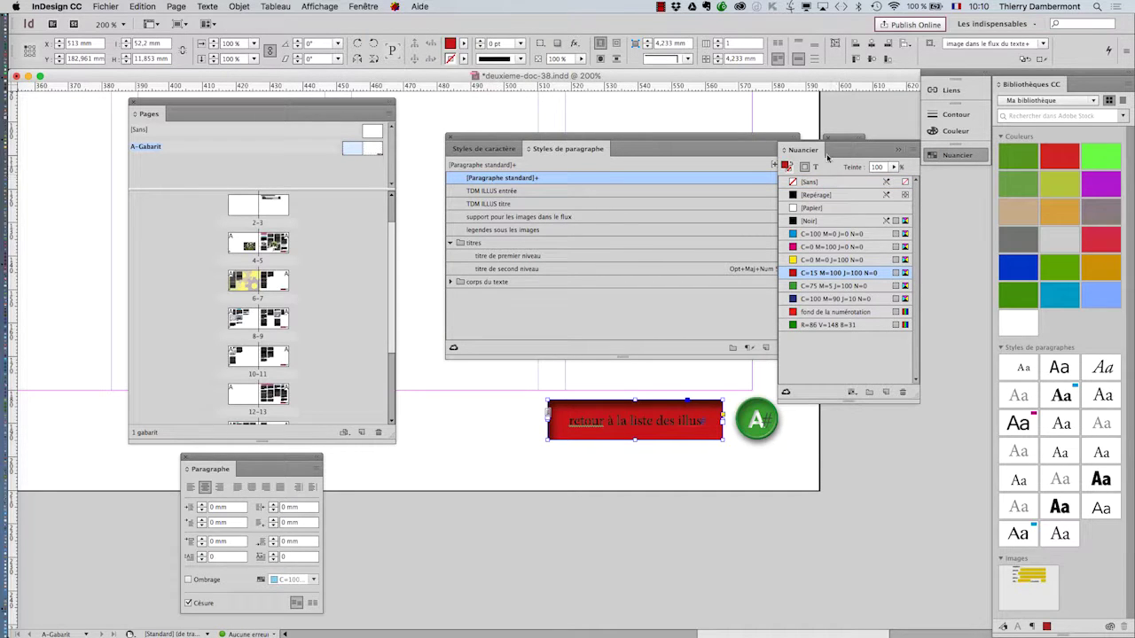
{"action": "left_click", "coordinate": [899, 152]}
{"action": "key", "text": "super+equal"}
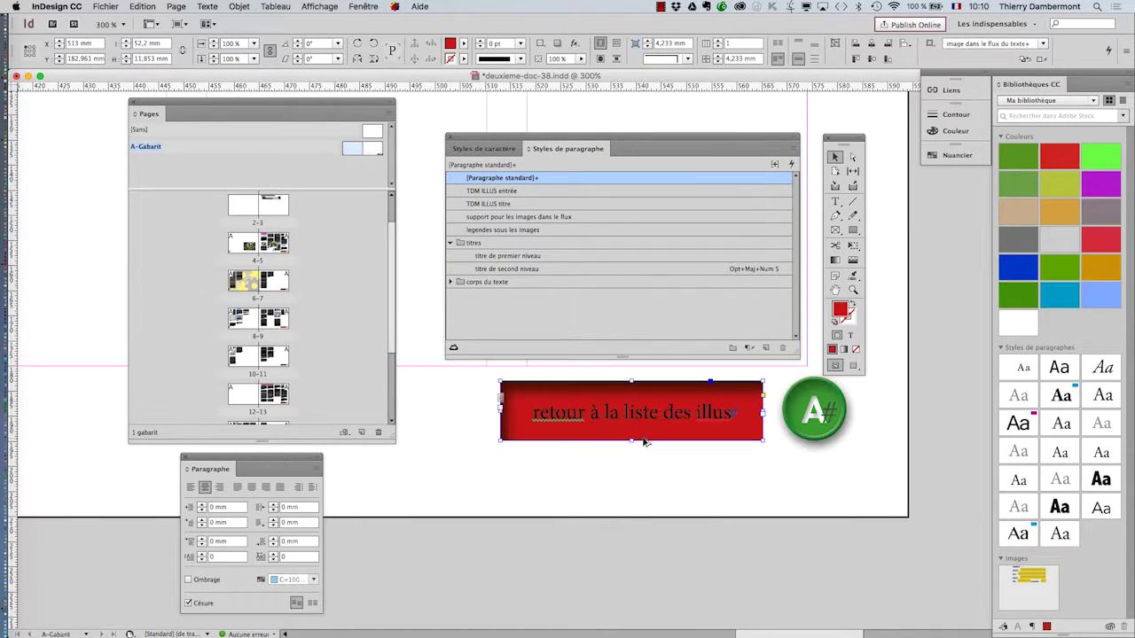
Step: Try to strip the inherited object style from the red frame by applying [Sans] with its overrides cleared
{"action": "left_click", "coordinate": [365, 6]}
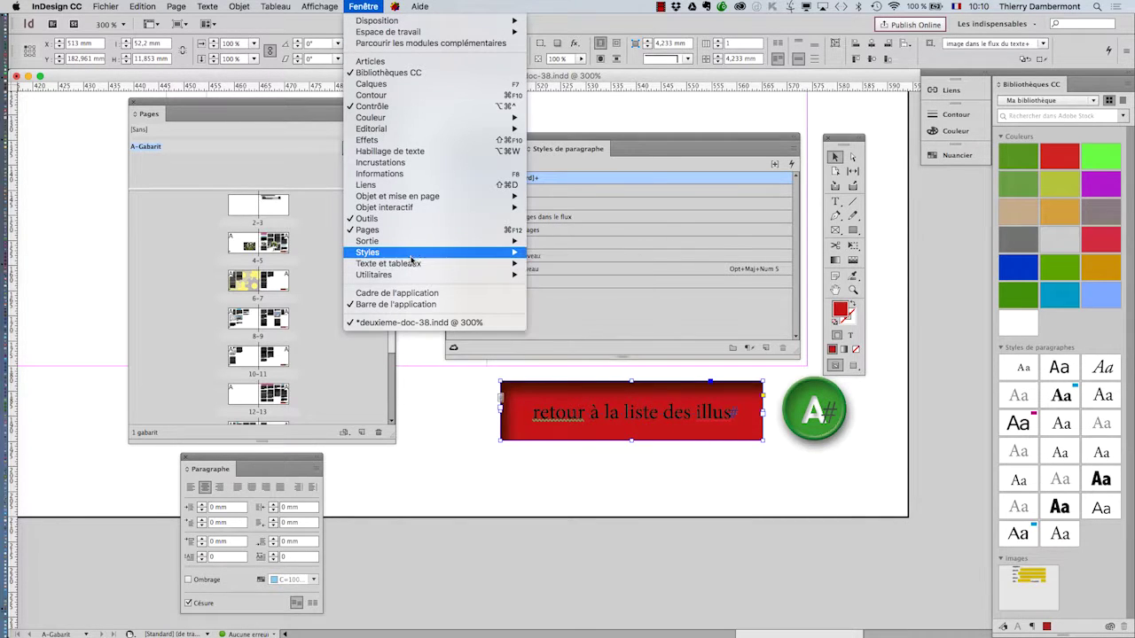
{"action": "mouse_move", "coordinate": [411, 257]}
{"action": "left_click", "coordinate": [548, 247]}
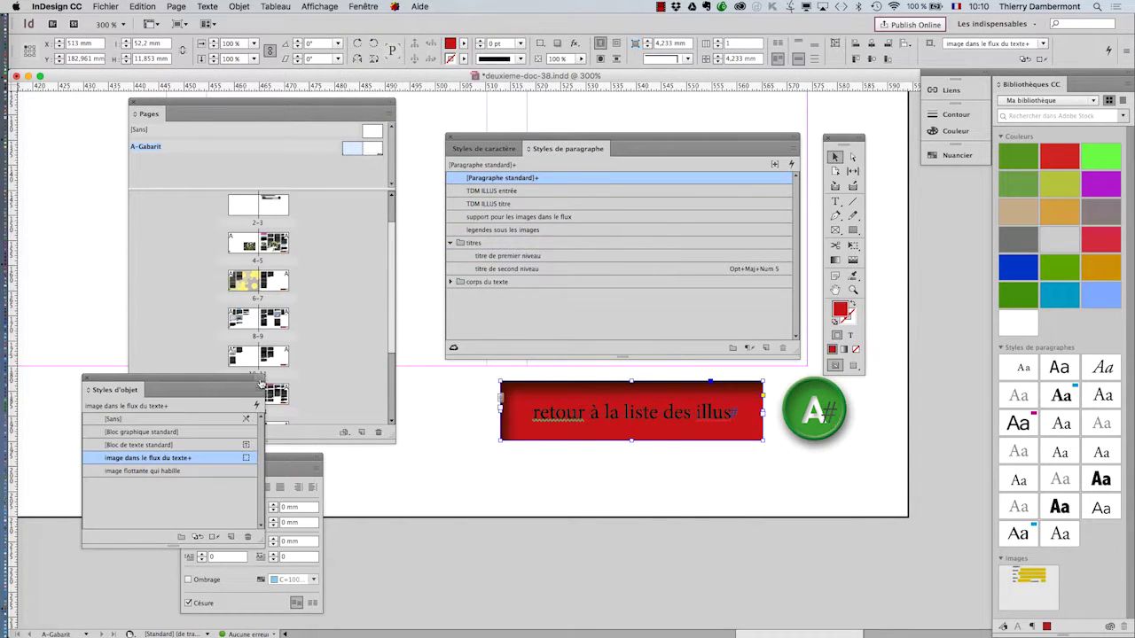
{"action": "left_click_drag", "start_coordinate": [214, 381], "coordinate": [700, 111]}
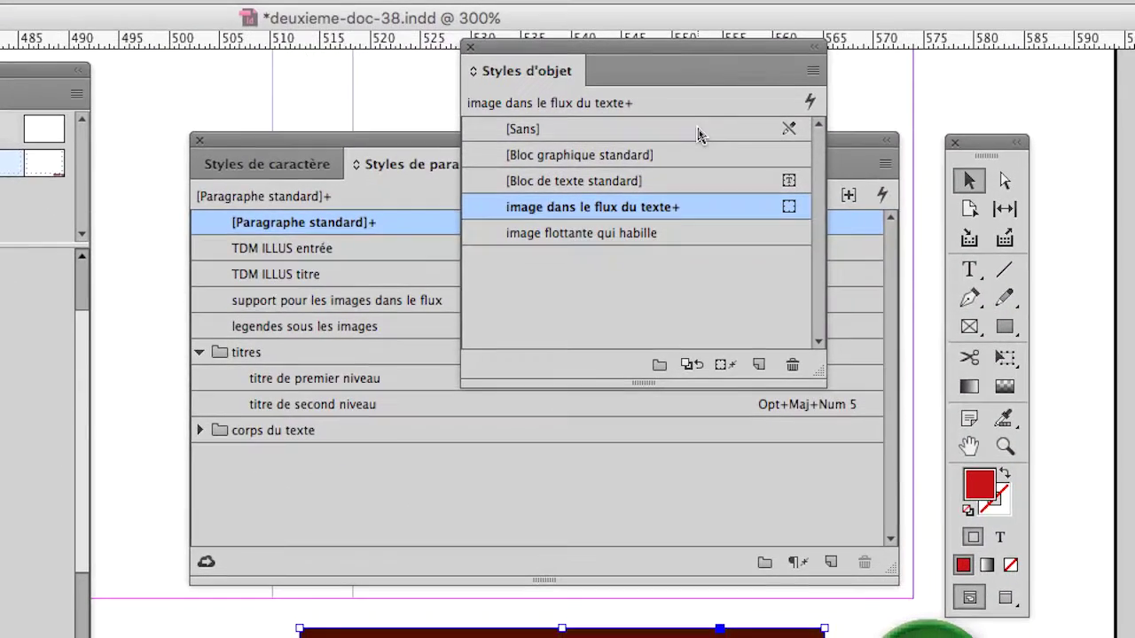
{"action": "left_click", "coordinate": [699, 131]}
{"action": "left_click", "coordinate": [698, 132], "text": "alt"}
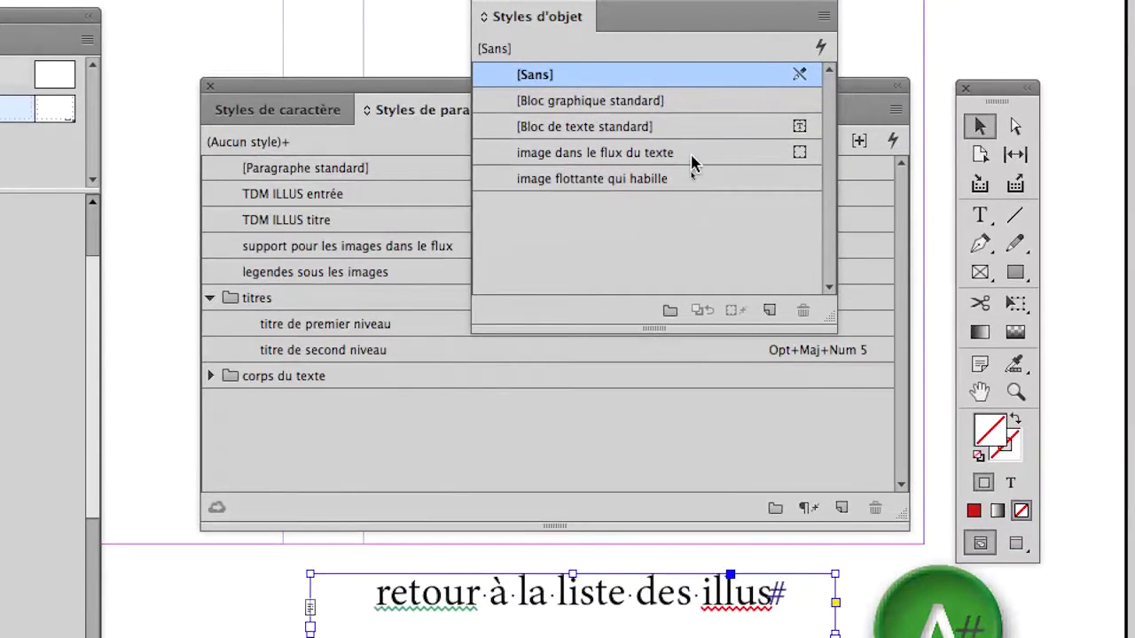
{"action": "left_click", "coordinate": [692, 159]}
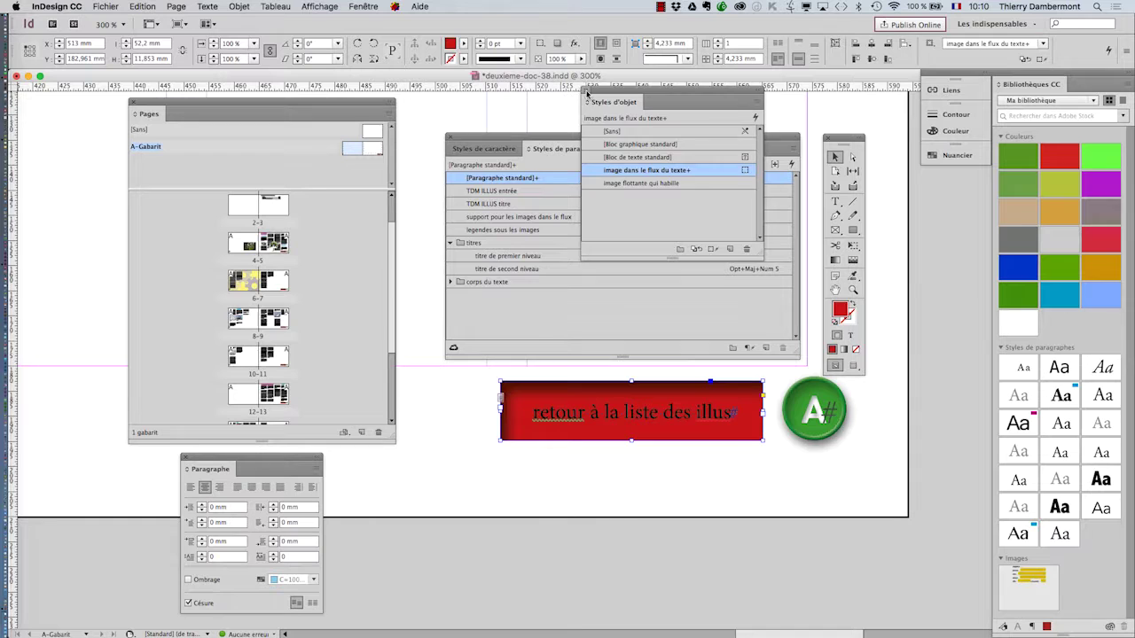
{"action": "left_click", "coordinate": [587, 93]}
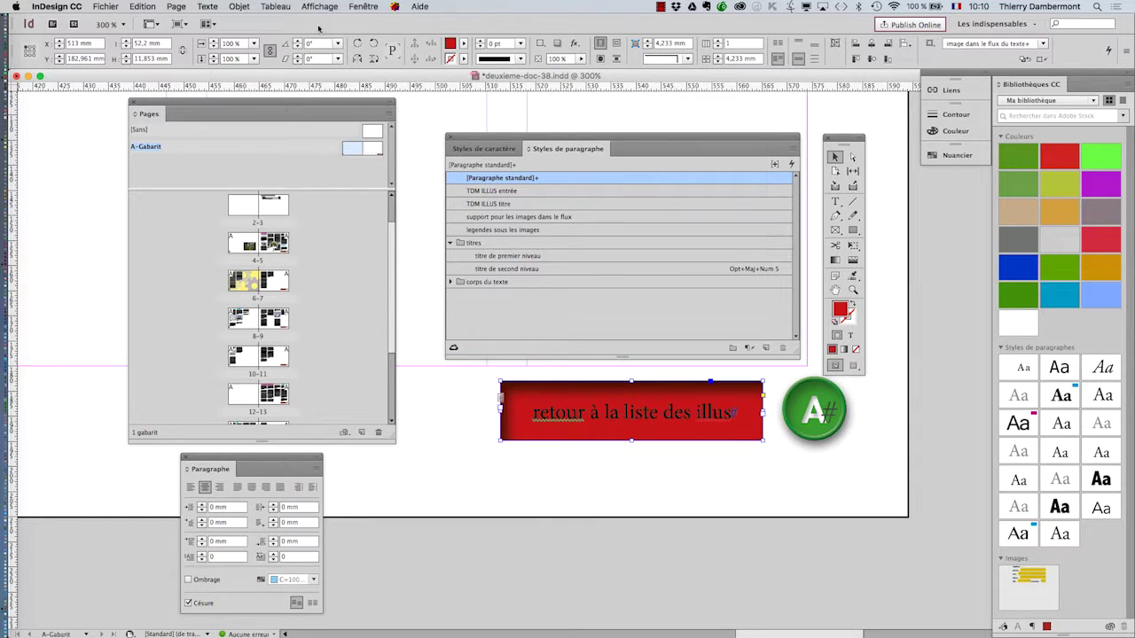
Step: Remove the inner shadow (Ombre interne) effect from the red frame
{"action": "left_click", "coordinate": [242, 6]}
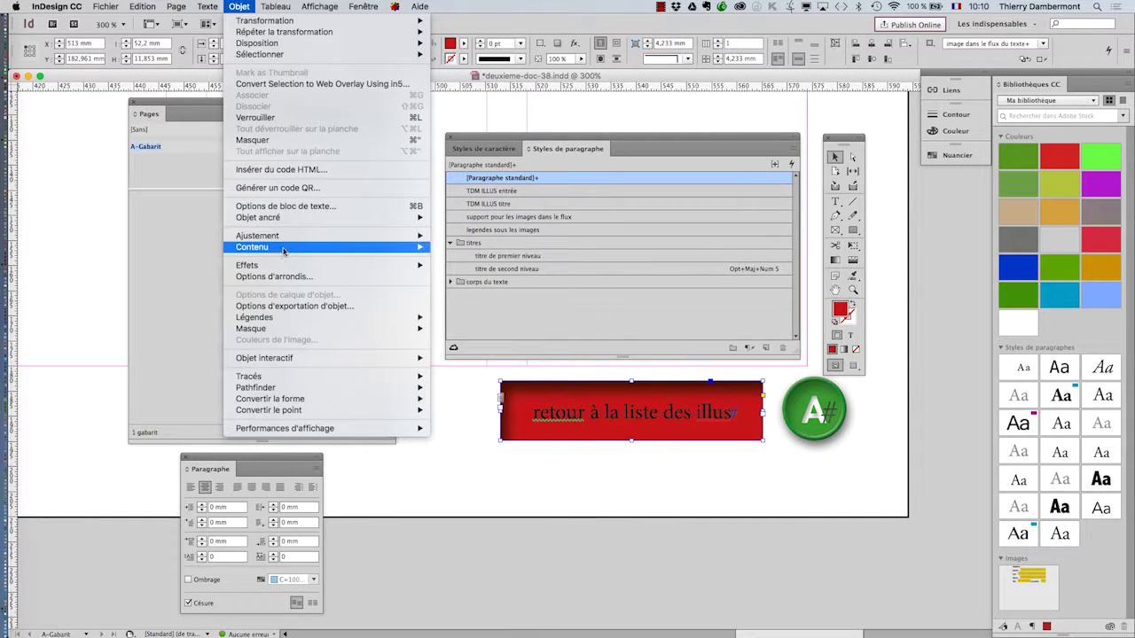
{"action": "mouse_move", "coordinate": [280, 268]}
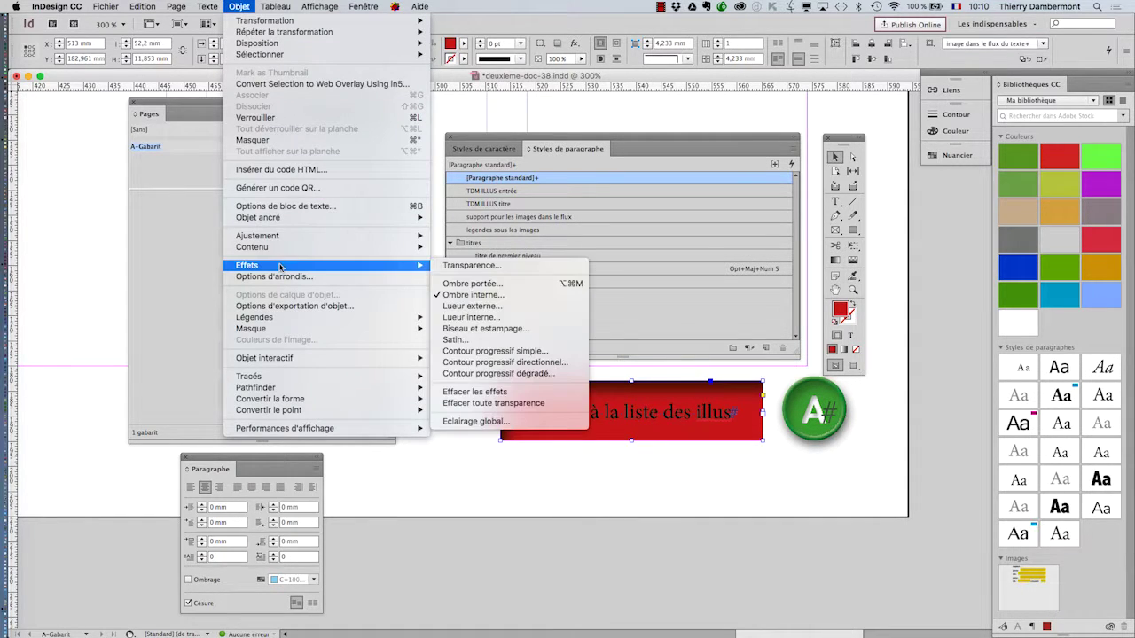
{"action": "left_click", "coordinate": [491, 296]}
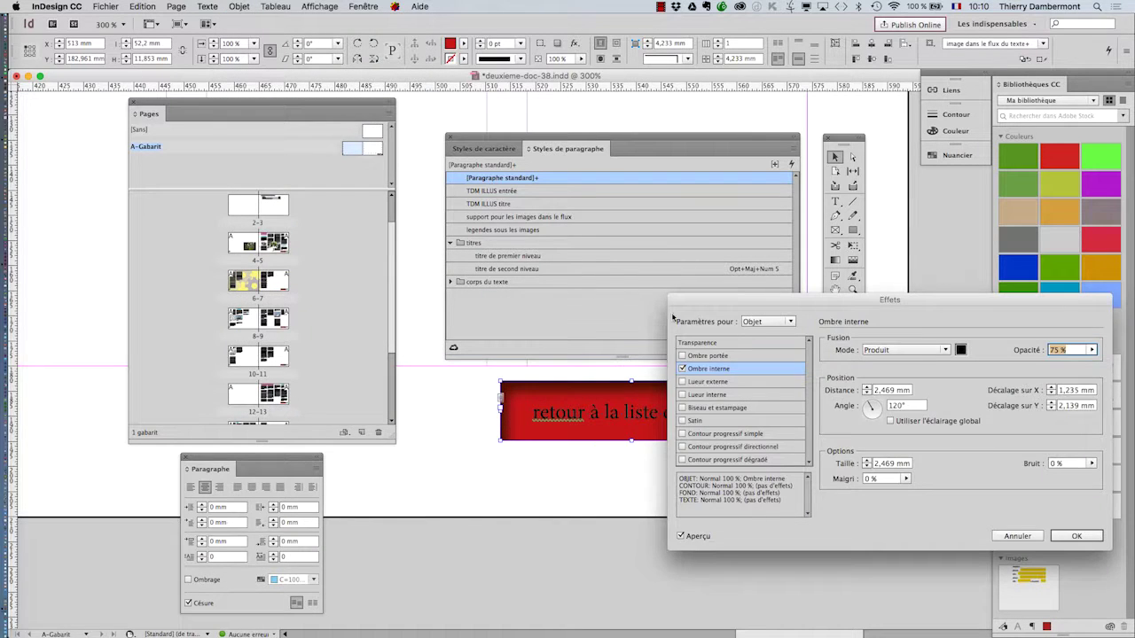
{"action": "left_click_drag", "start_coordinate": [676, 303], "coordinate": [820, 405]}
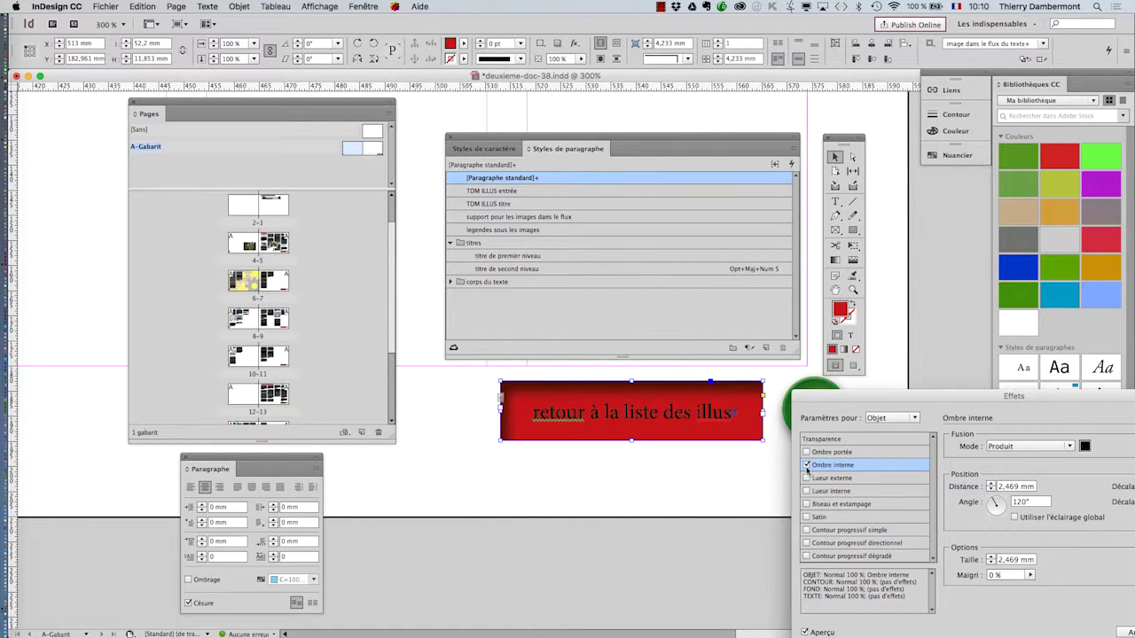
{"action": "left_click", "coordinate": [806, 465]}
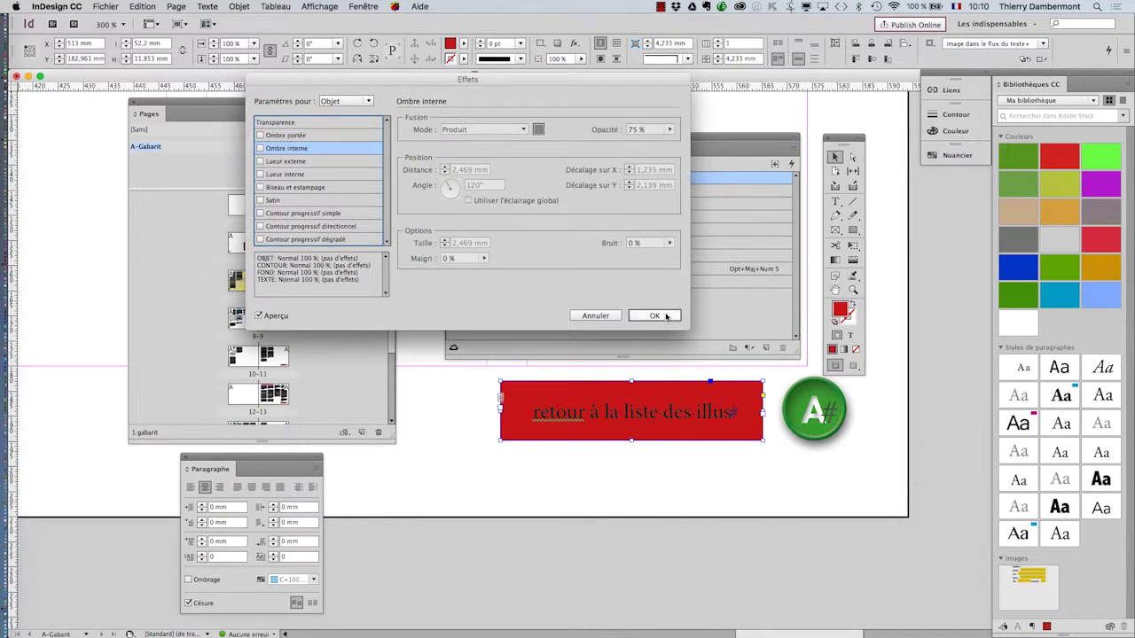
{"action": "left_click", "coordinate": [656, 317]}
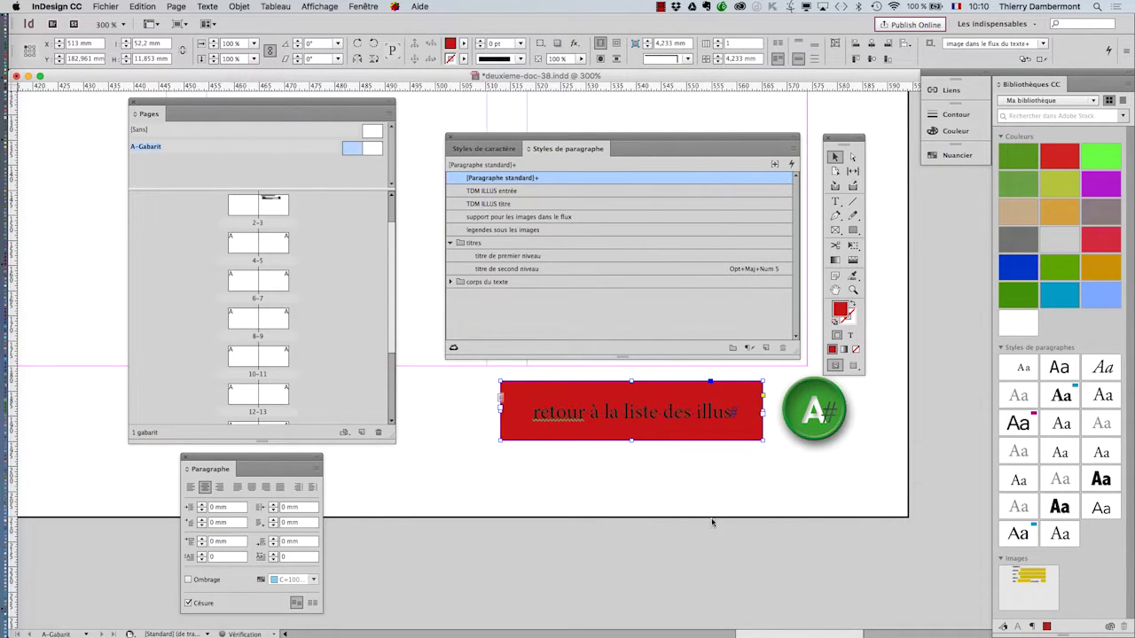
{"action": "left_click", "coordinate": [690, 478]}
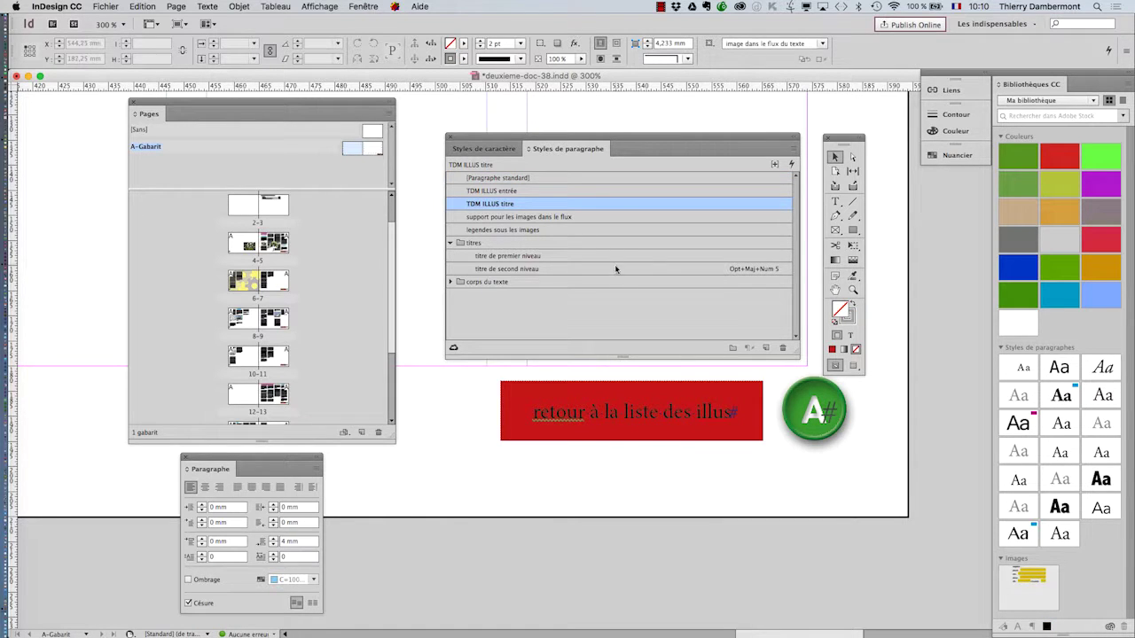
{"action": "left_click", "coordinate": [667, 406]}
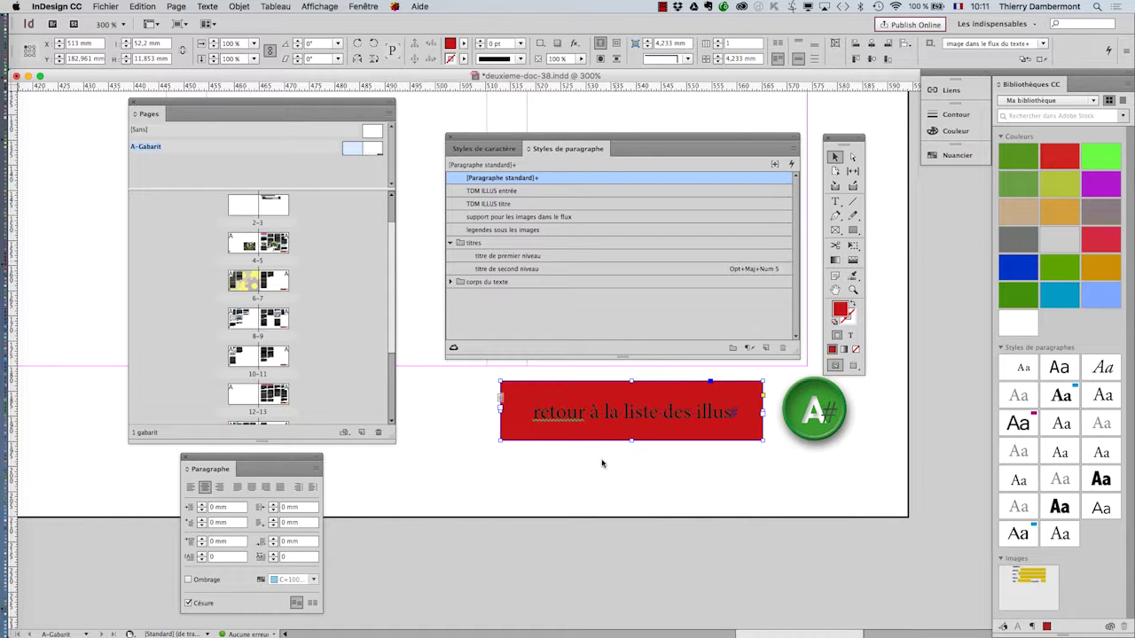
{"action": "left_click", "coordinate": [699, 479]}
{"action": "left_click", "coordinate": [693, 435]}
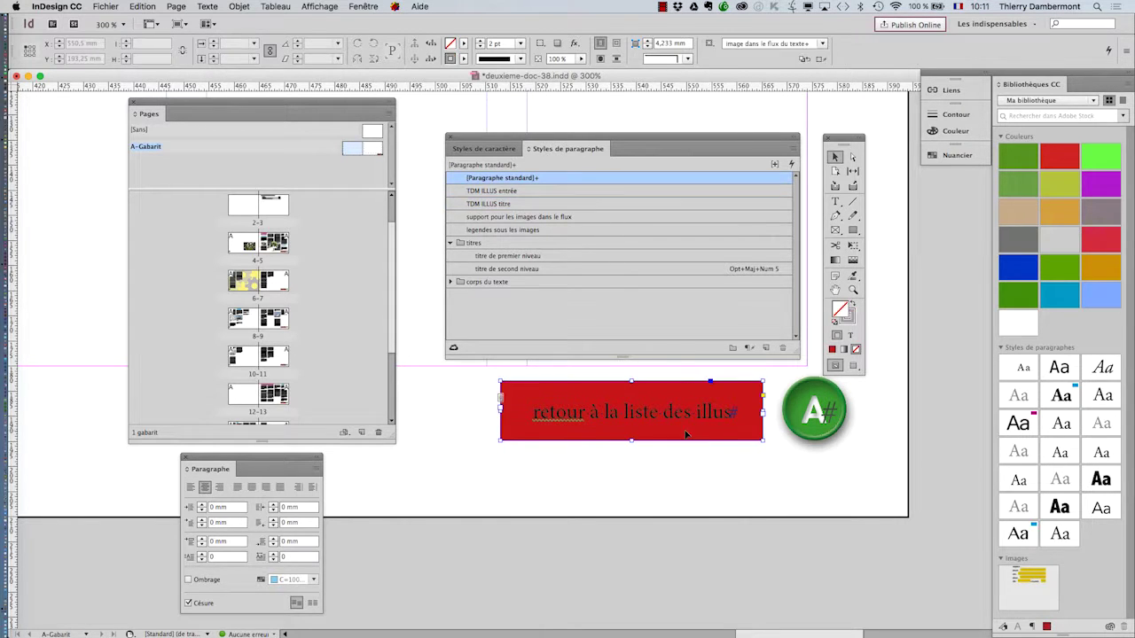
Step: Save the document as a new version named deuxieme-doc-39.indd in the ID-premier-jour folder
{"action": "left_click", "coordinate": [104, 6]}
{"action": "left_click", "coordinate": [124, 96]}
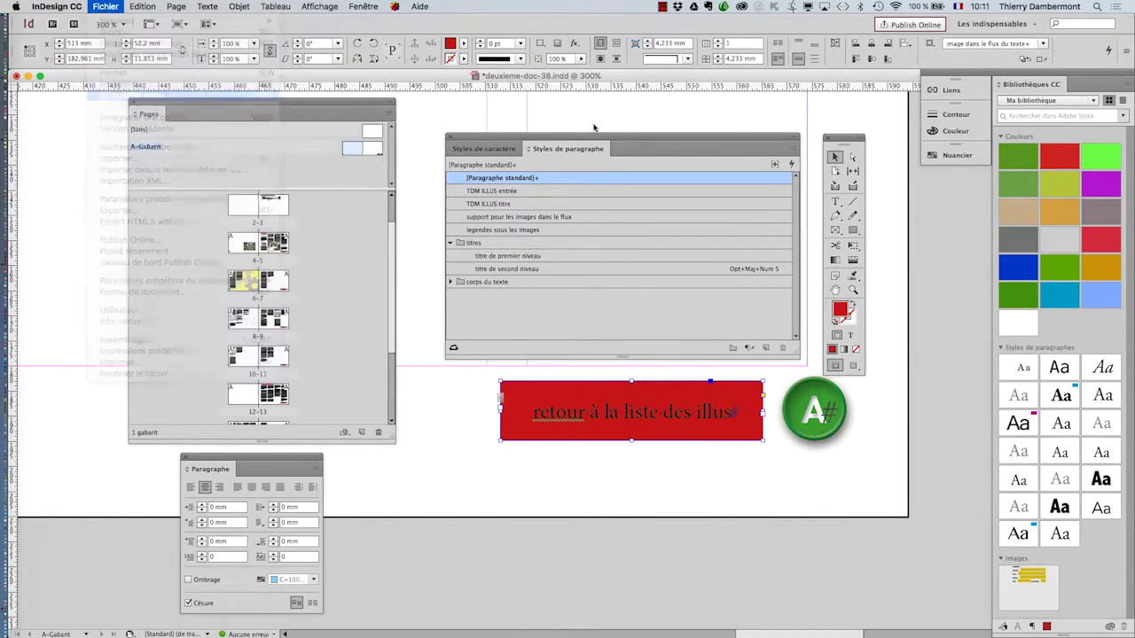
{"action": "left_click", "coordinate": [588, 108]}
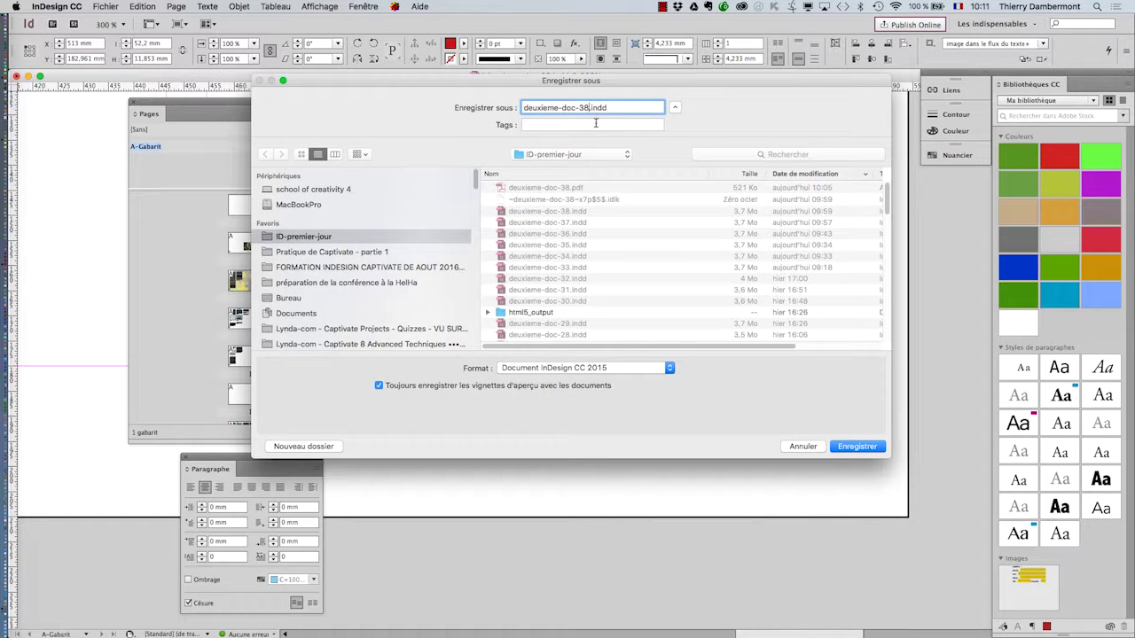
{"action": "key", "text": "BackSpace"}
{"action": "type", "text": "9"}
{"action": "key", "text": "Return"}
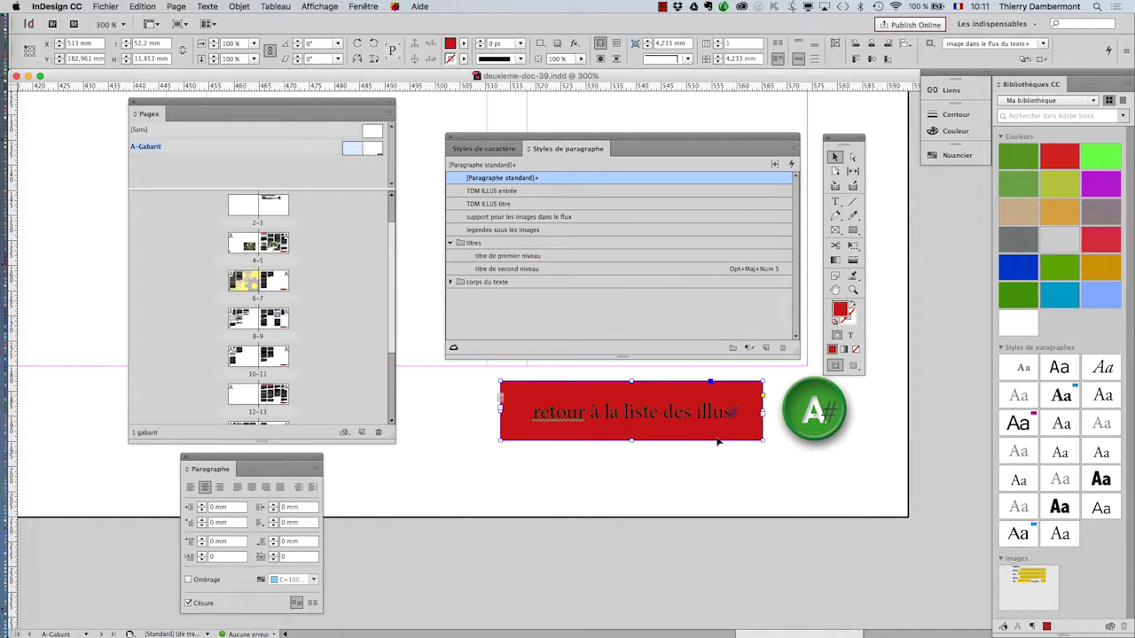
Step: Free the workspace around the red frame by moving the paragraph styles and pages windows out of the way
{"action": "left_click_drag", "start_coordinate": [610, 148], "coordinate": [811, 545]}
{"action": "left_click", "coordinate": [676, 458]}
{"action": "left_click", "coordinate": [666, 427]}
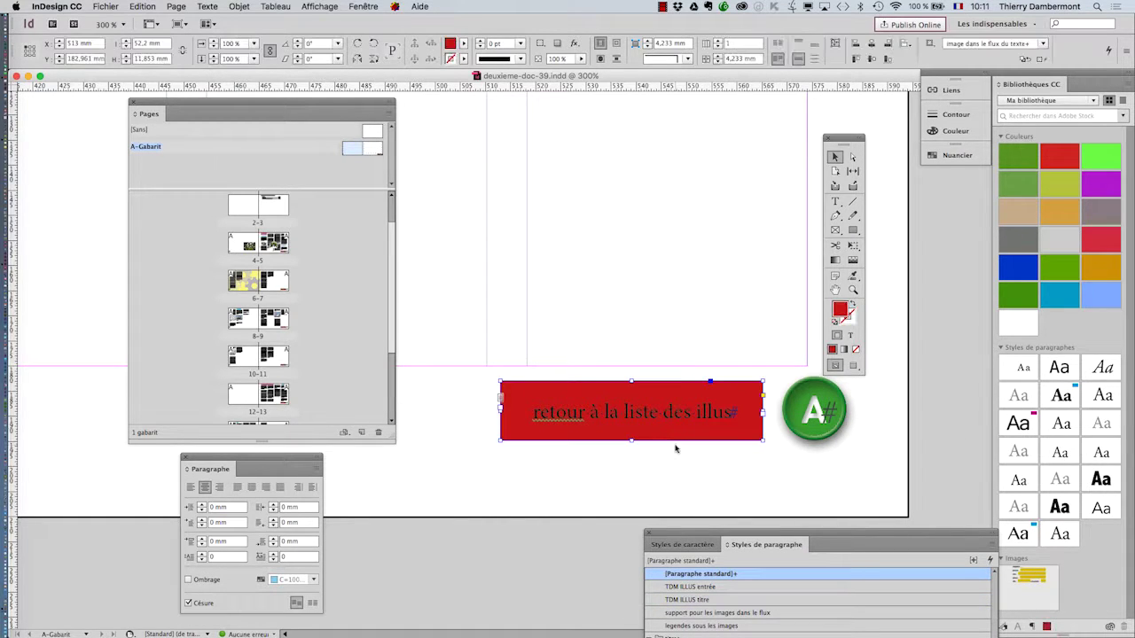
{"action": "scroll", "coordinate": [671, 433], "scroll_direction": "up", "scroll_amount": 1}
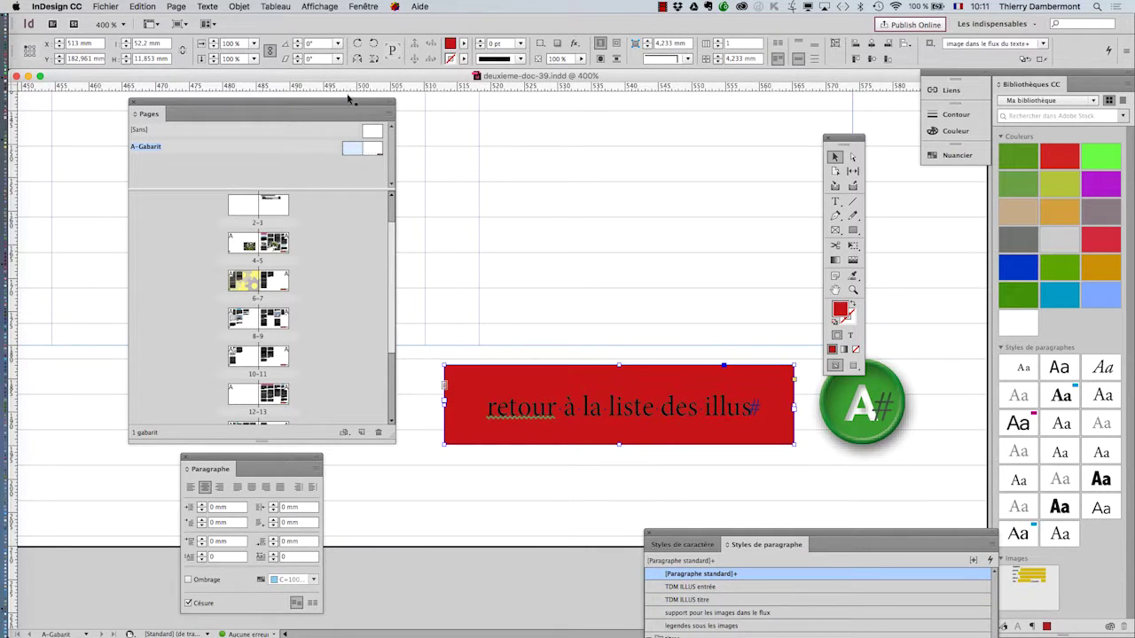
{"action": "left_click_drag", "start_coordinate": [350, 100], "coordinate": [231, 123]}
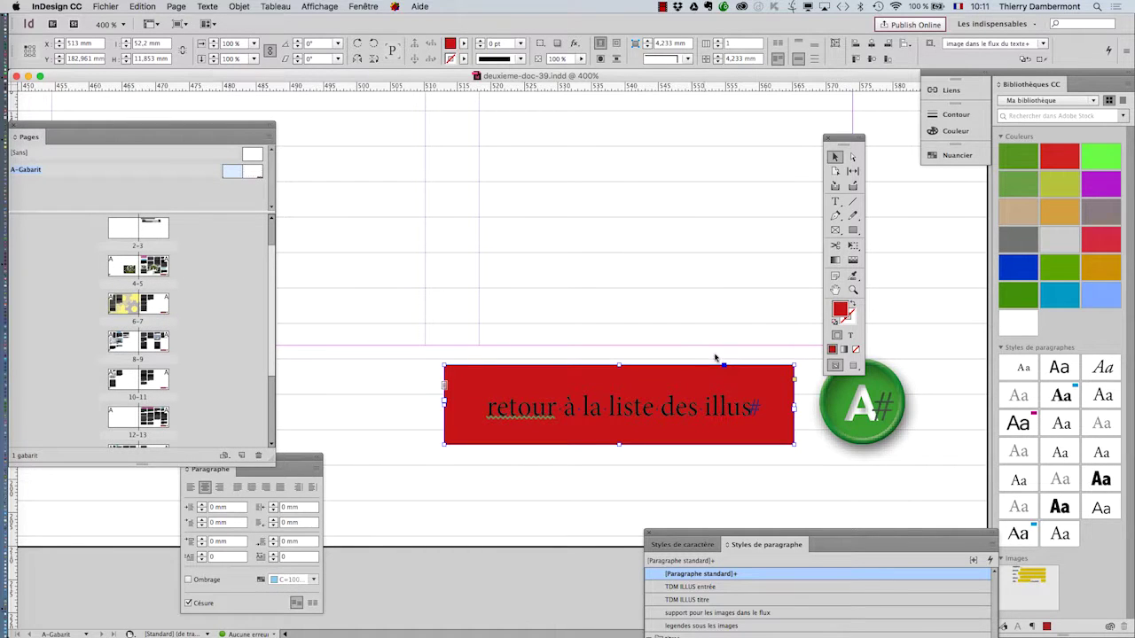
{"action": "left_click", "coordinate": [834, 290]}
{"action": "left_click_drag", "start_coordinate": [648, 273], "coordinate": [501, 223]}
Step: Display the Boutons et formulaires settings for the red frame and arrange them beside the toolbox, clear of the frame
{"action": "left_click", "coordinate": [363, 6]}
{"action": "mouse_move", "coordinate": [397, 199]}
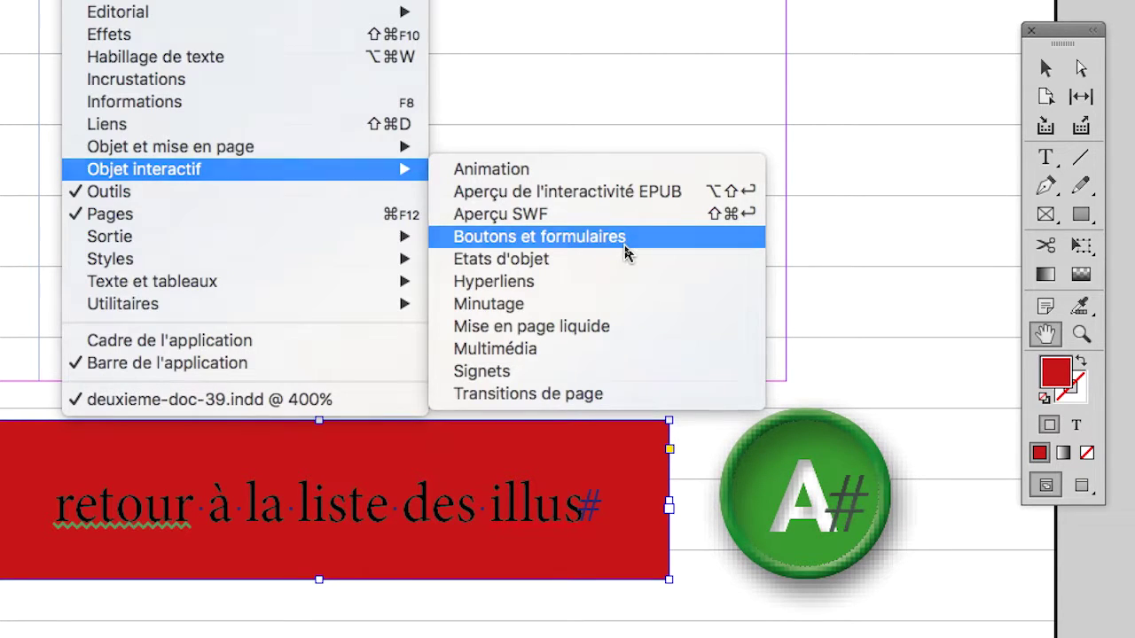
{"action": "left_click", "coordinate": [625, 252]}
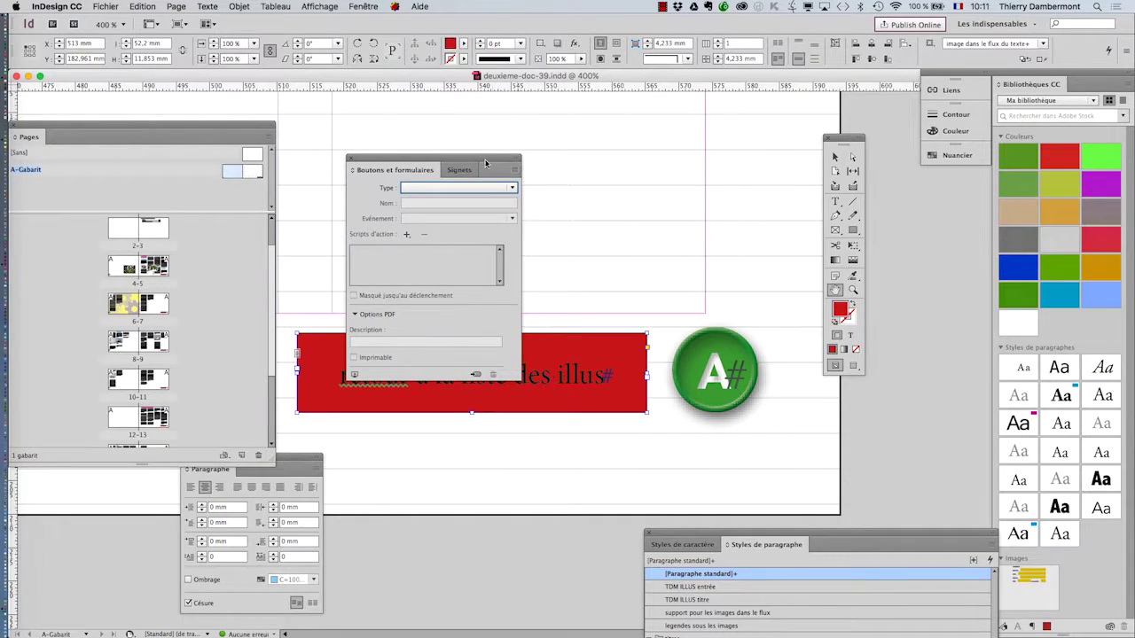
{"action": "left_click_drag", "start_coordinate": [486, 163], "coordinate": [775, 114]}
{"action": "left_click_drag", "start_coordinate": [833, 139], "coordinate": [877, 108]}
{"action": "left_click_drag", "start_coordinate": [741, 114], "coordinate": [774, 112]}
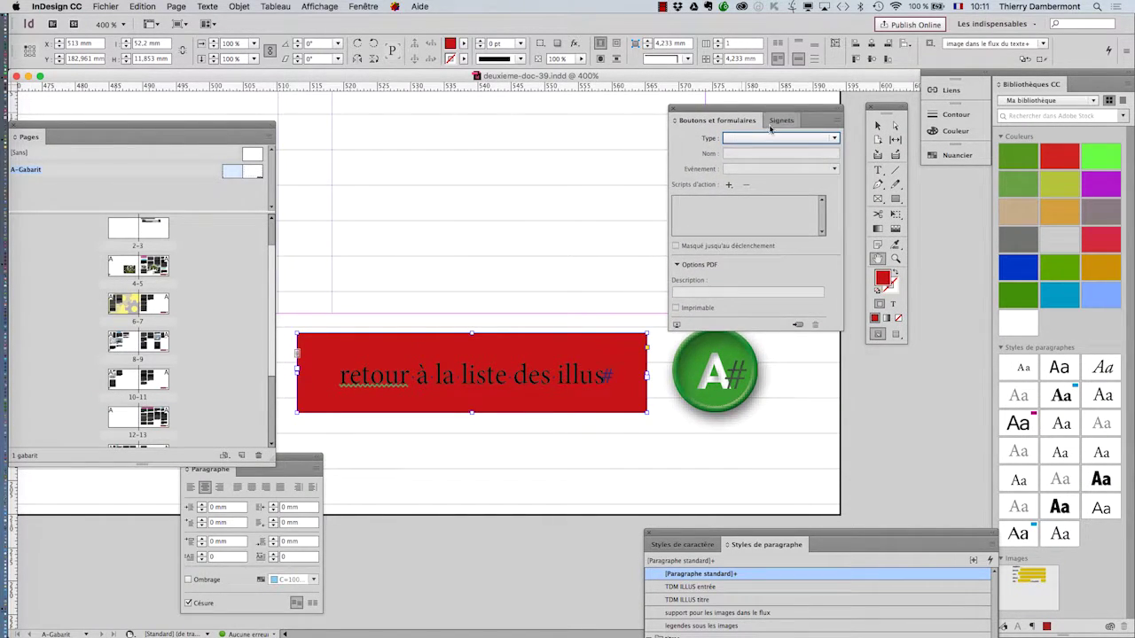
Step: Apply the Arrondi corner shape to all four corners of the red frame, with the preview turned on
{"action": "left_click", "coordinate": [877, 125]}
{"action": "left_click", "coordinate": [553, 409]}
{"action": "left_click", "coordinate": [249, 5]}
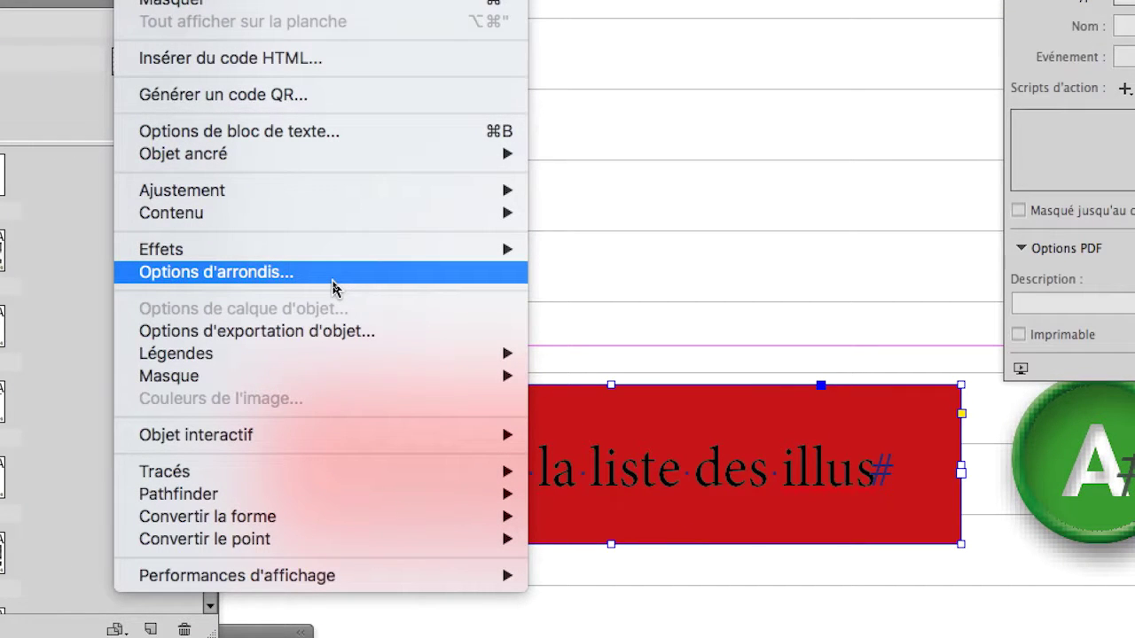
{"action": "left_click", "coordinate": [335, 285]}
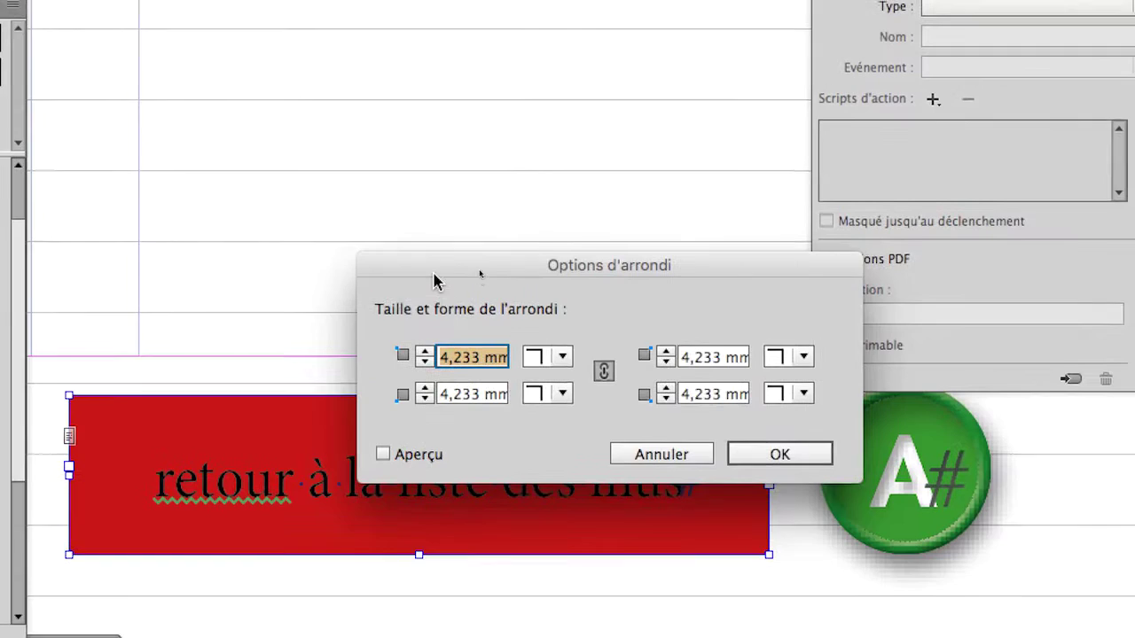
{"action": "left_click_drag", "start_coordinate": [625, 262], "coordinate": [476, 13]}
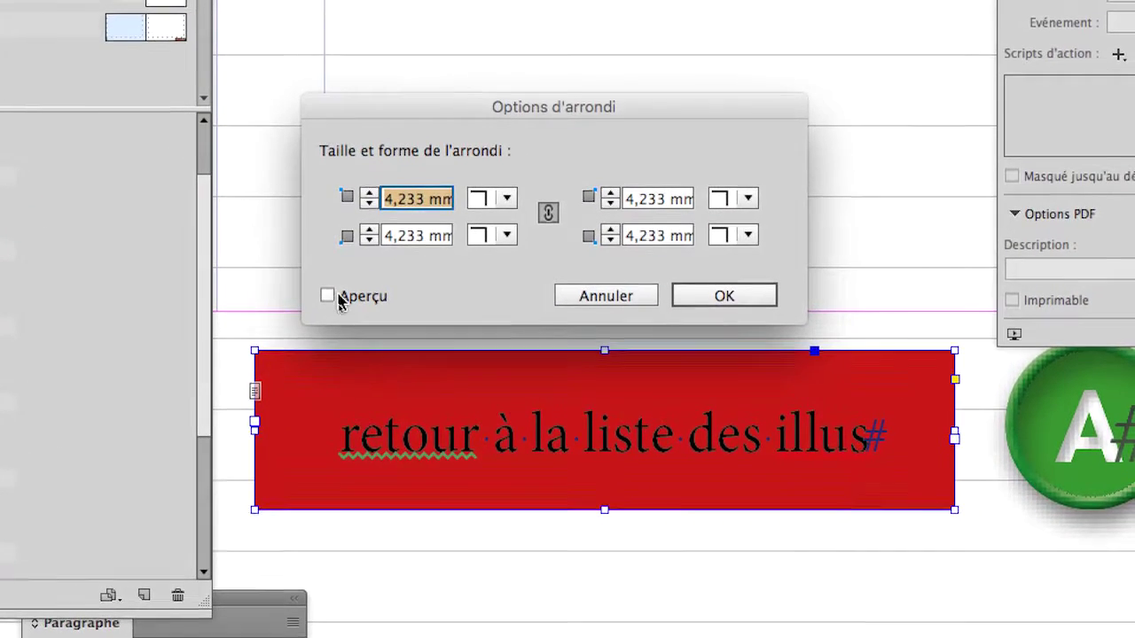
{"action": "left_click", "coordinate": [338, 300]}
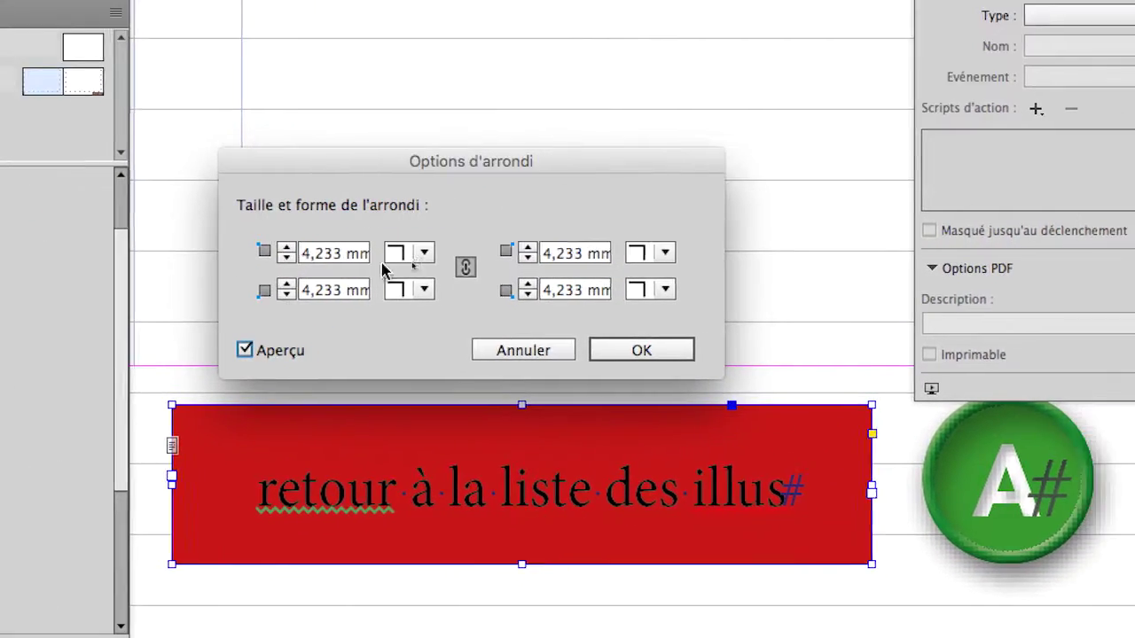
{"action": "left_click", "coordinate": [409, 254]}
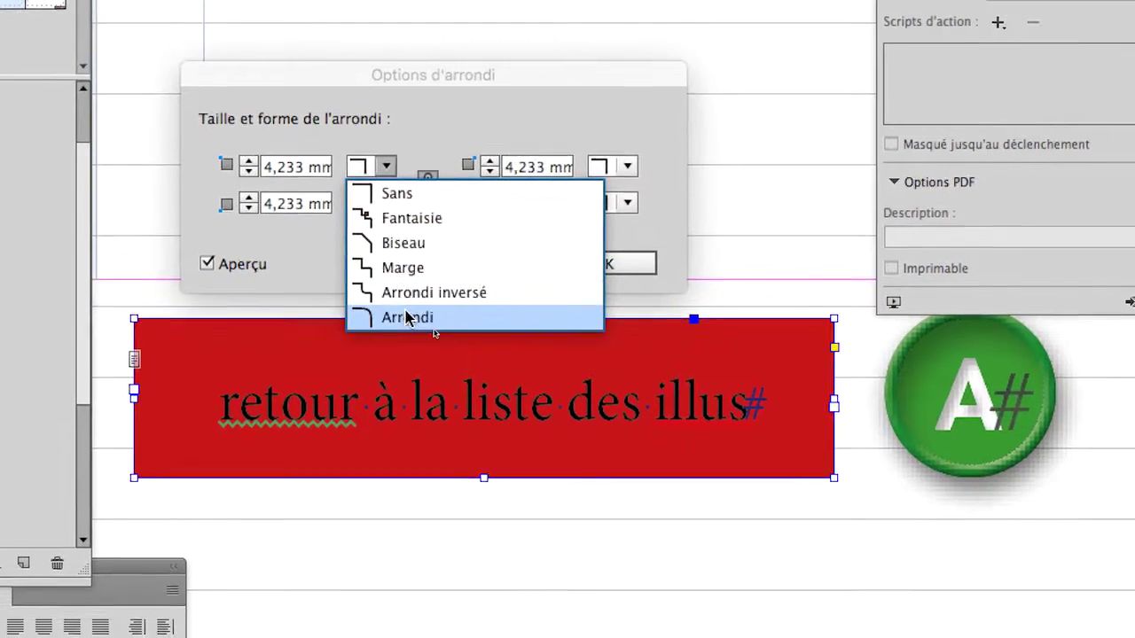
{"action": "left_click", "coordinate": [407, 317]}
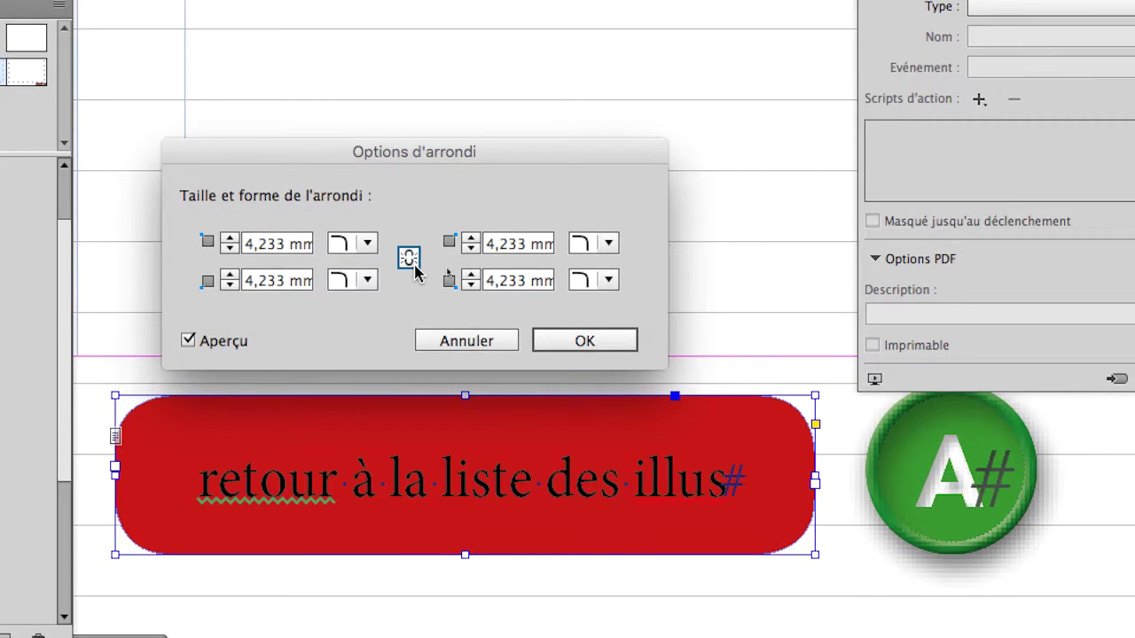
Step: Unlink the corner settings and set the red frame's top-left and bottom-right corners to Sans
{"action": "left_click", "coordinate": [414, 265]}
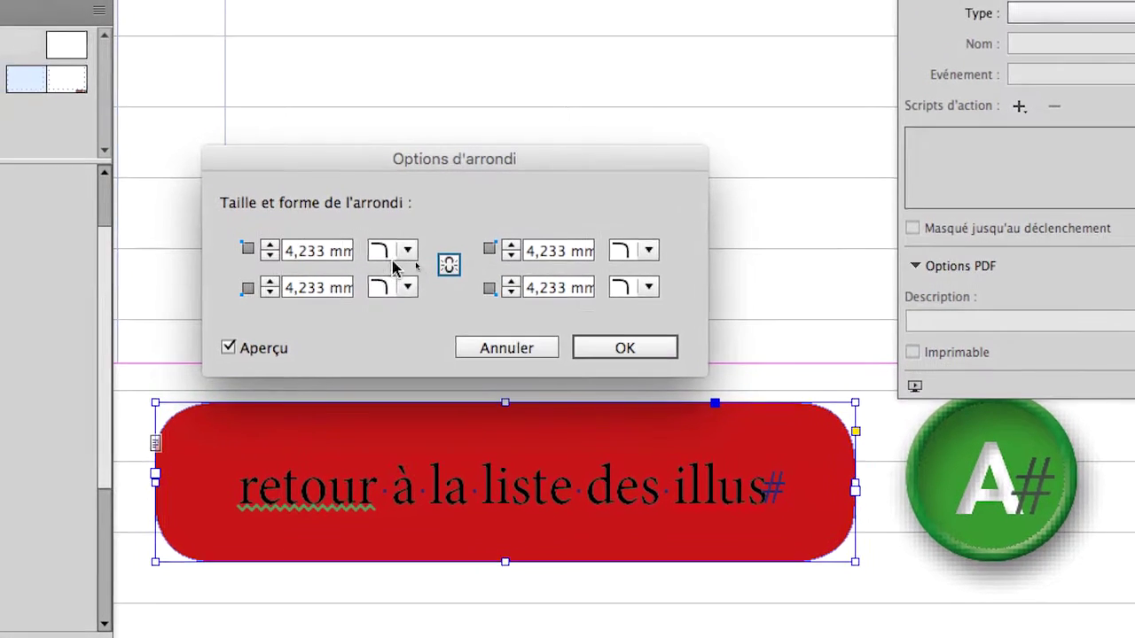
{"action": "left_click", "coordinate": [366, 244]}
{"action": "left_click", "coordinate": [379, 275]}
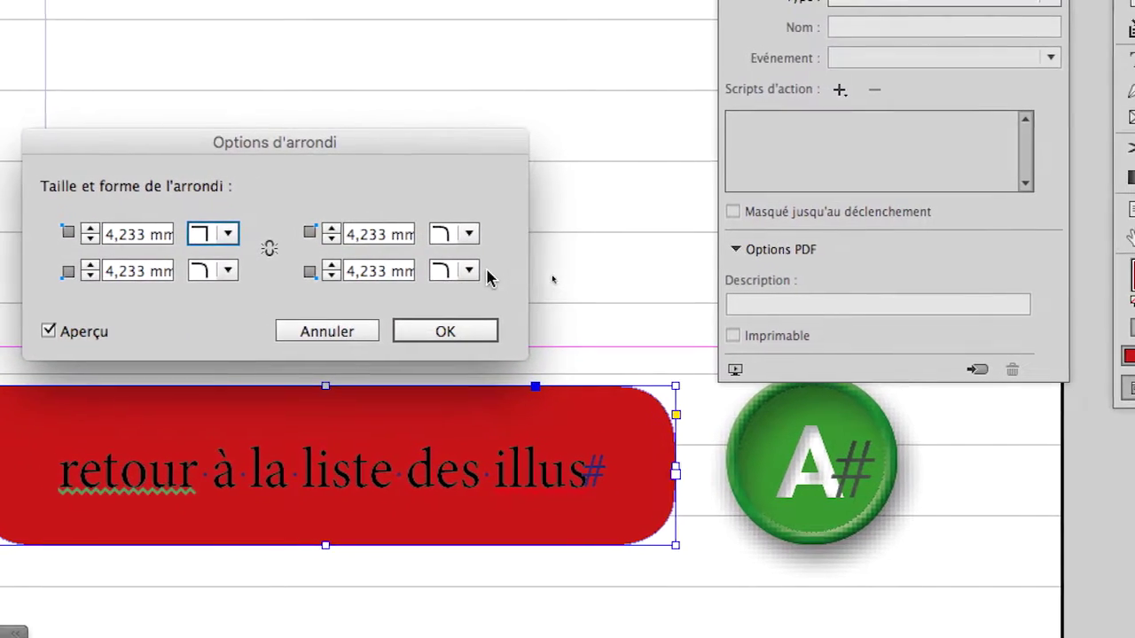
{"action": "left_click", "coordinate": [631, 277]}
{"action": "left_click", "coordinate": [483, 281]}
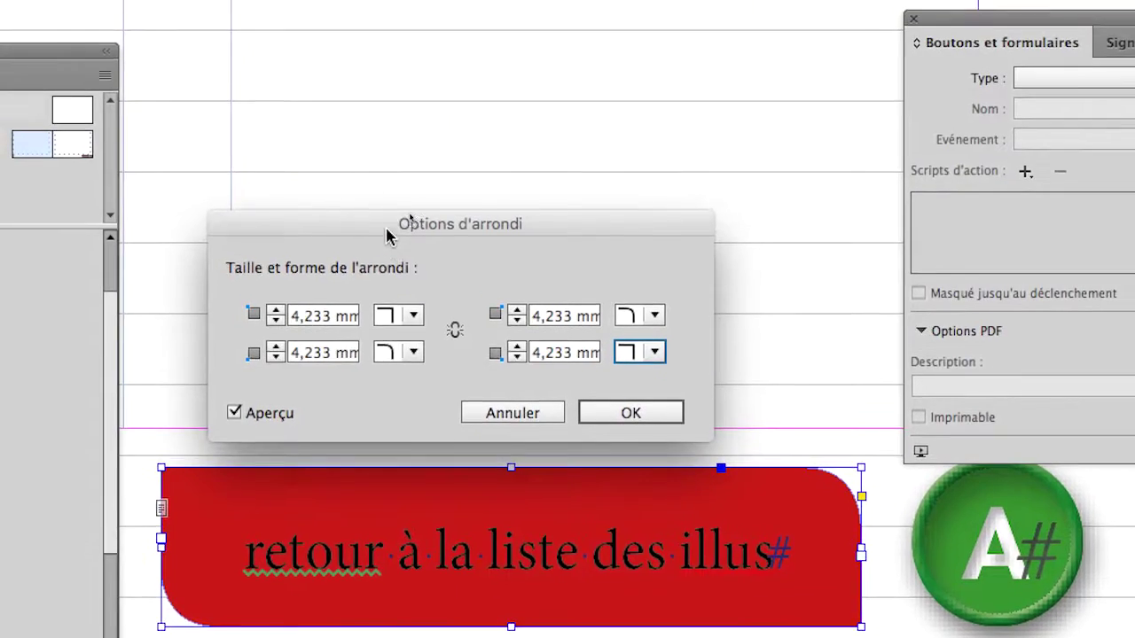
{"action": "left_click_drag", "start_coordinate": [471, 56], "coordinate": [452, 0]}
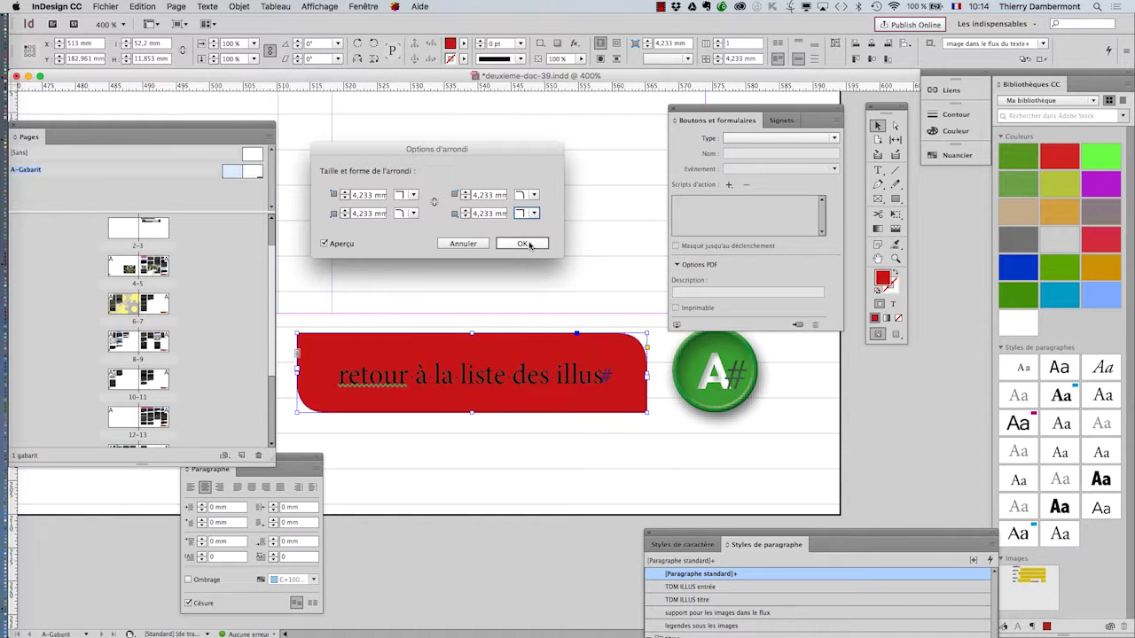
{"action": "left_click", "coordinate": [523, 244]}
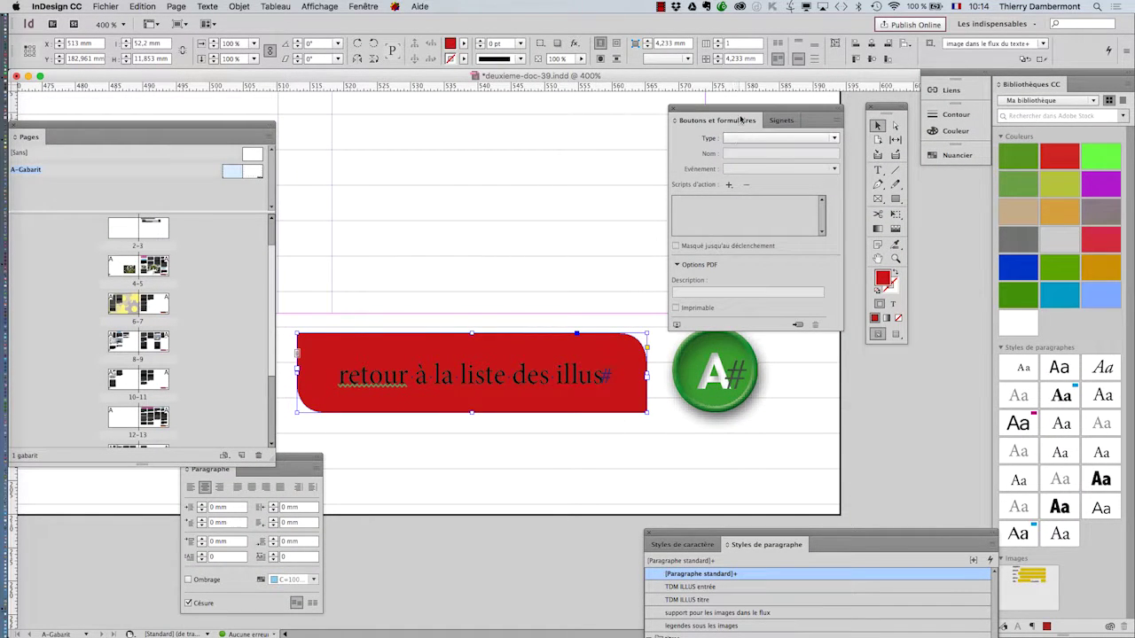
Step: Convert the red frame into an interactive element of type Bouton
{"action": "left_click_drag", "start_coordinate": [742, 118], "coordinate": [742, 197]}
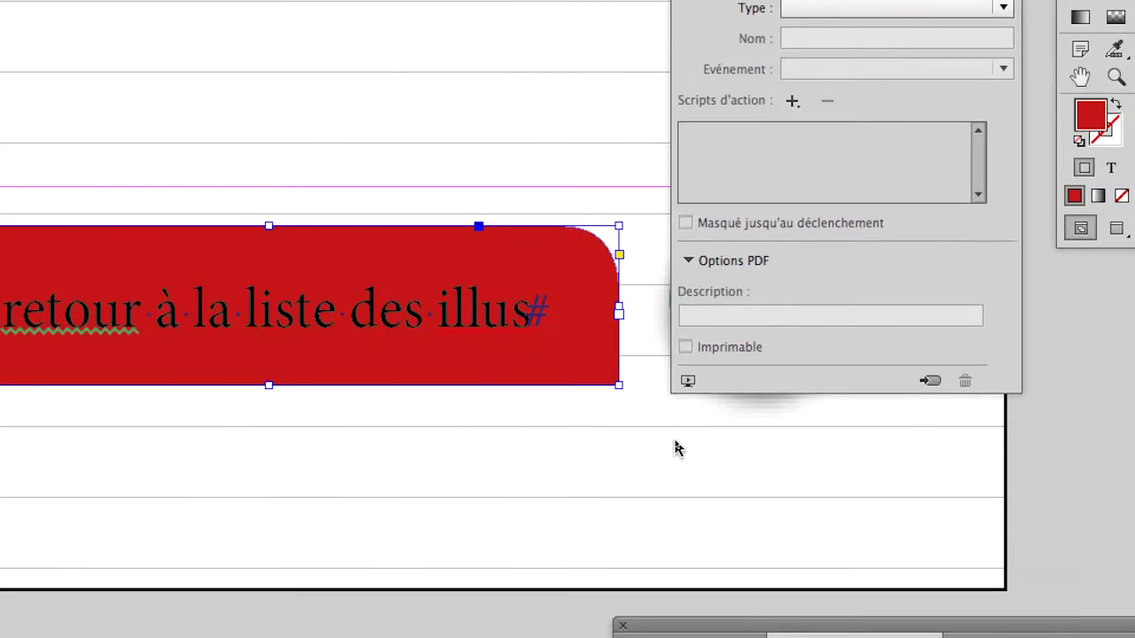
{"action": "left_click", "coordinate": [576, 378]}
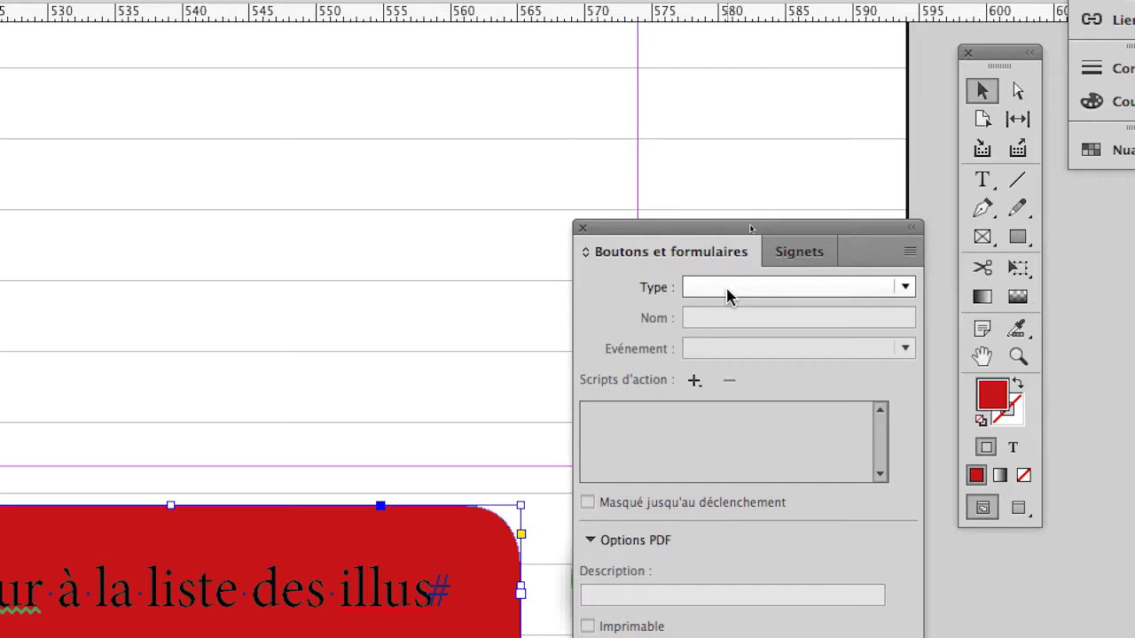
{"action": "left_click", "coordinate": [727, 295]}
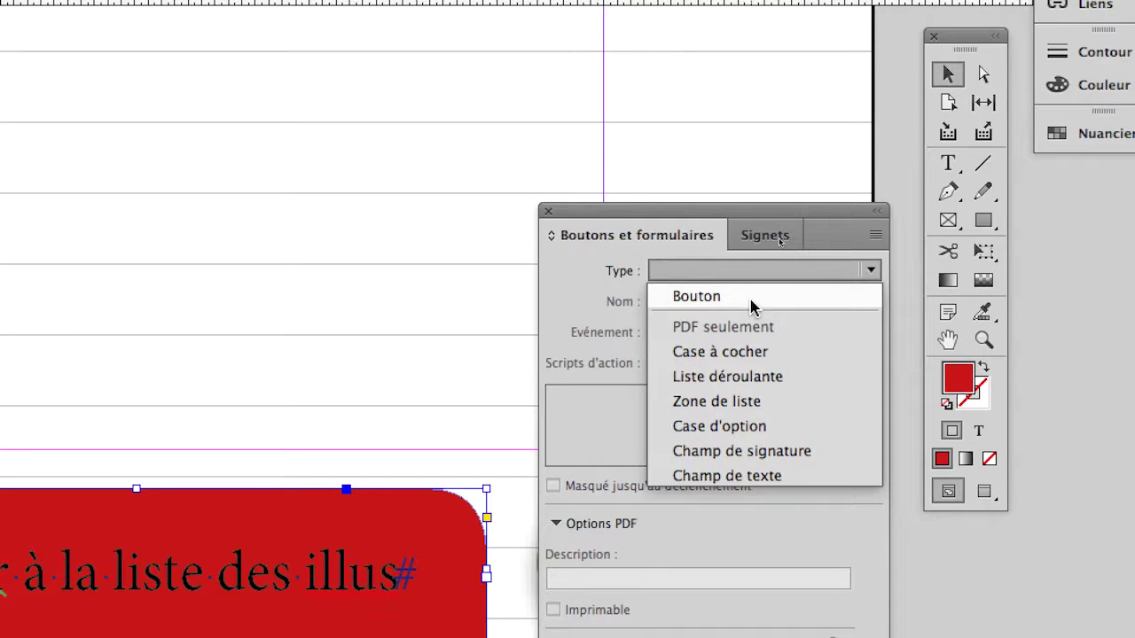
{"action": "left_click", "coordinate": [750, 299]}
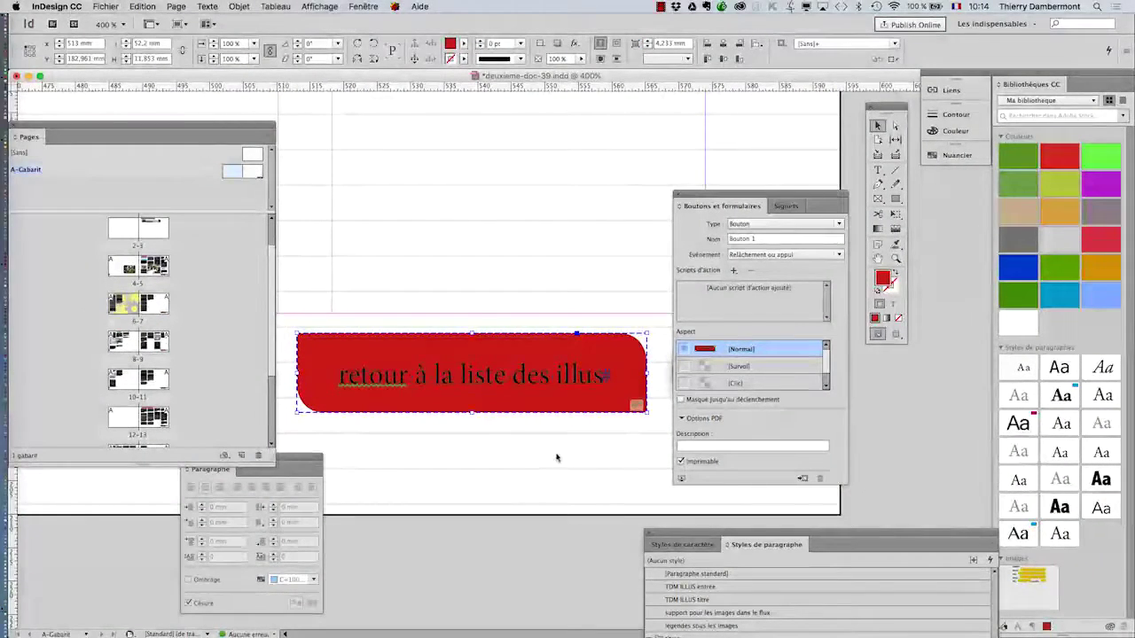
Step: Convert the button back into a plain object and set its type to Bouton again
{"action": "left_click_drag", "start_coordinate": [745, 197], "coordinate": [728, 150]}
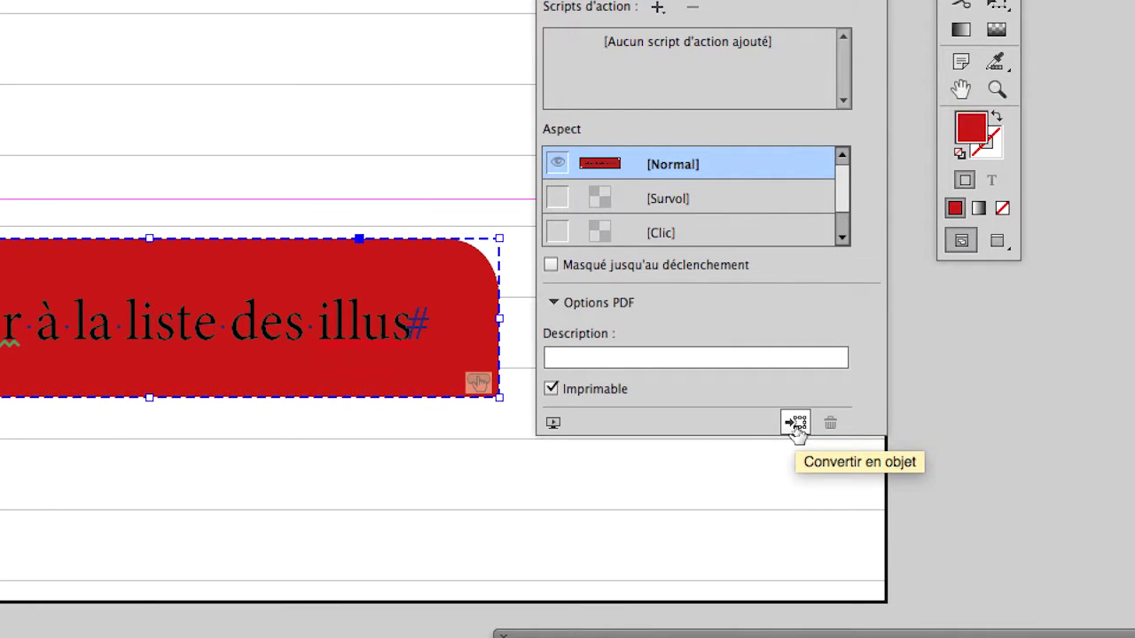
{"action": "left_click", "coordinate": [795, 423]}
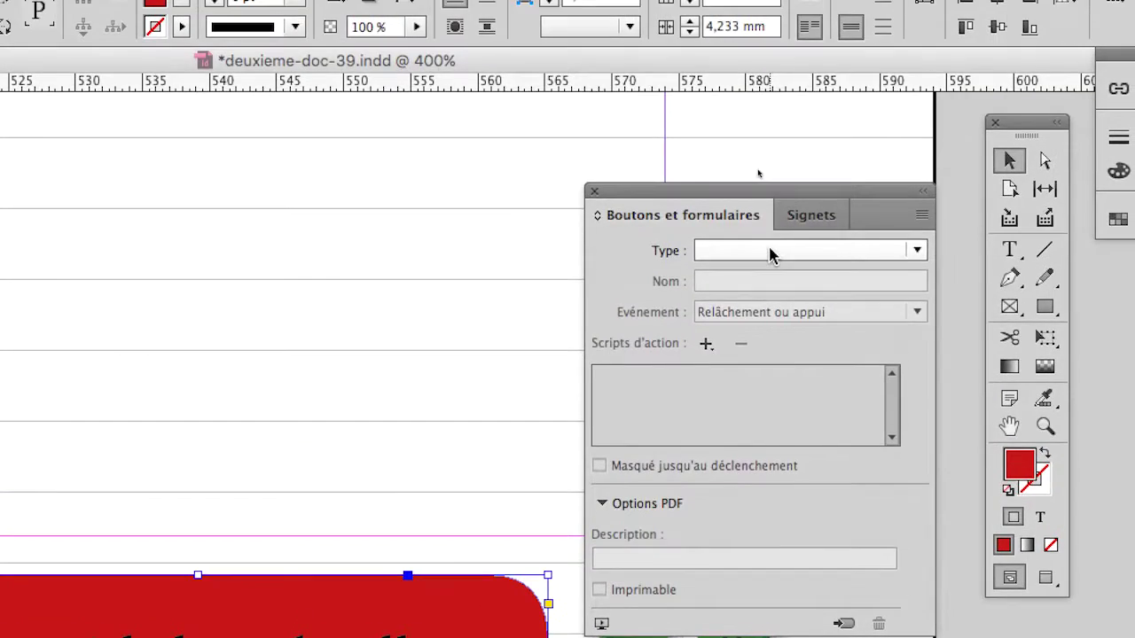
{"action": "left_click", "coordinate": [768, 252]}
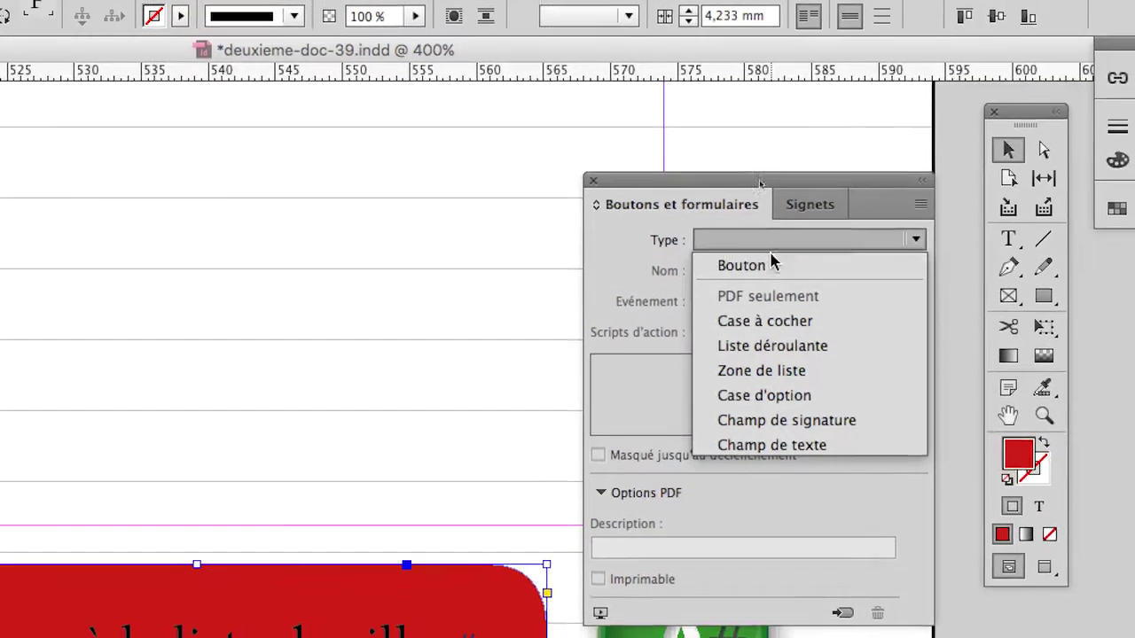
{"action": "left_click", "coordinate": [770, 265]}
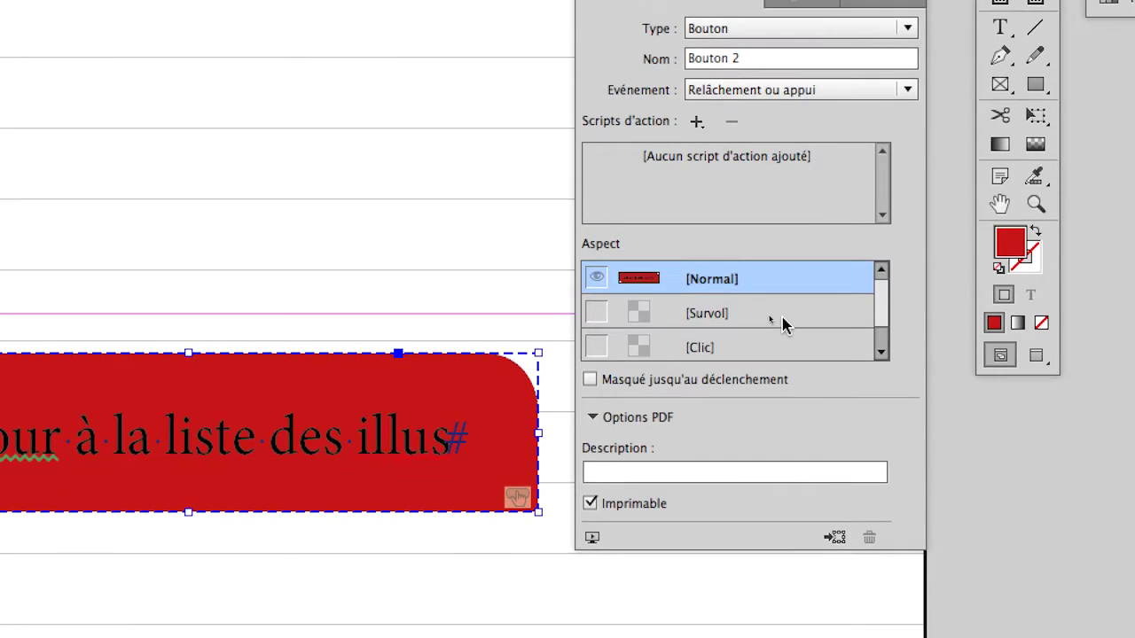
Step: Add a Survol appearance to the button and fill its Normal appearance with the Noir swatch at 23% tint
{"action": "left_click", "coordinate": [784, 319]}
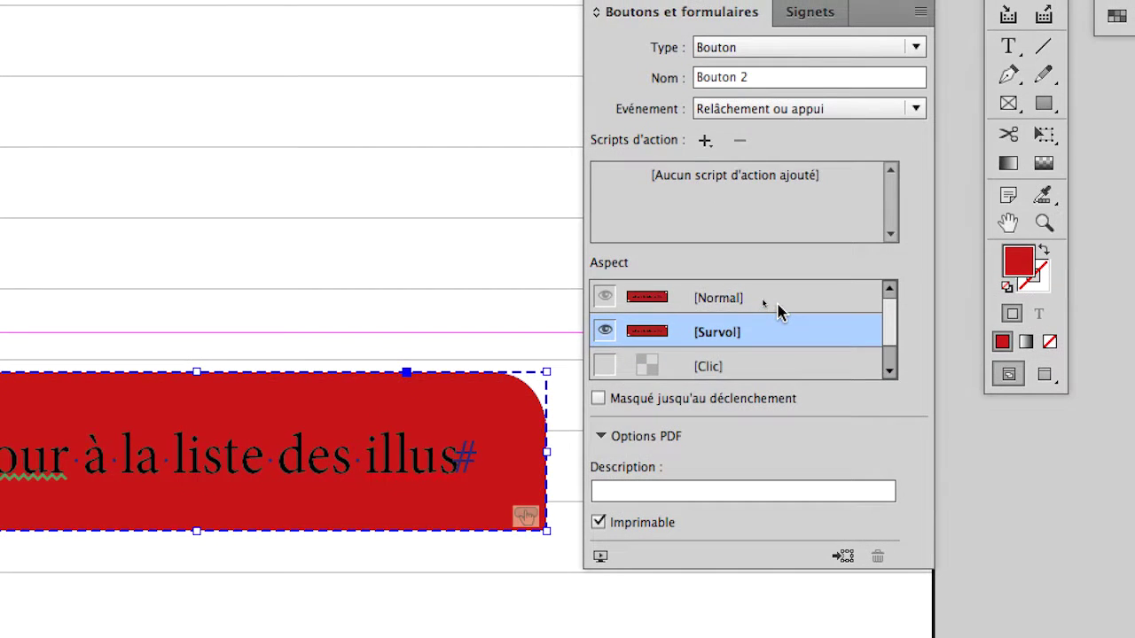
{"action": "left_click", "coordinate": [770, 291]}
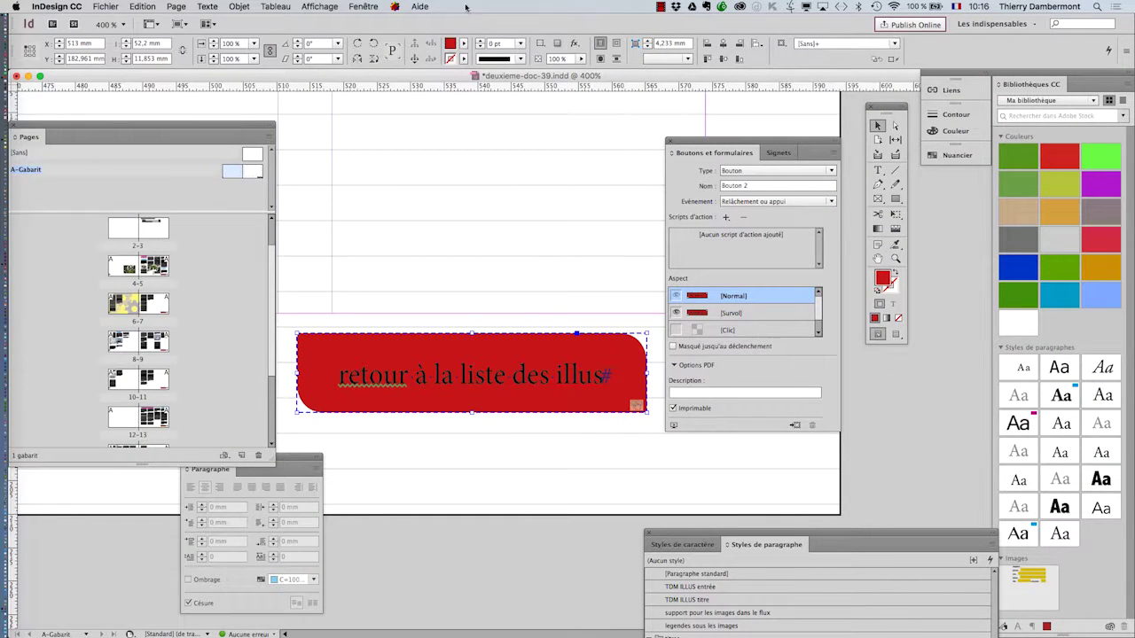
{"action": "left_click", "coordinate": [371, 6]}
{"action": "mouse_move", "coordinate": [392, 122]}
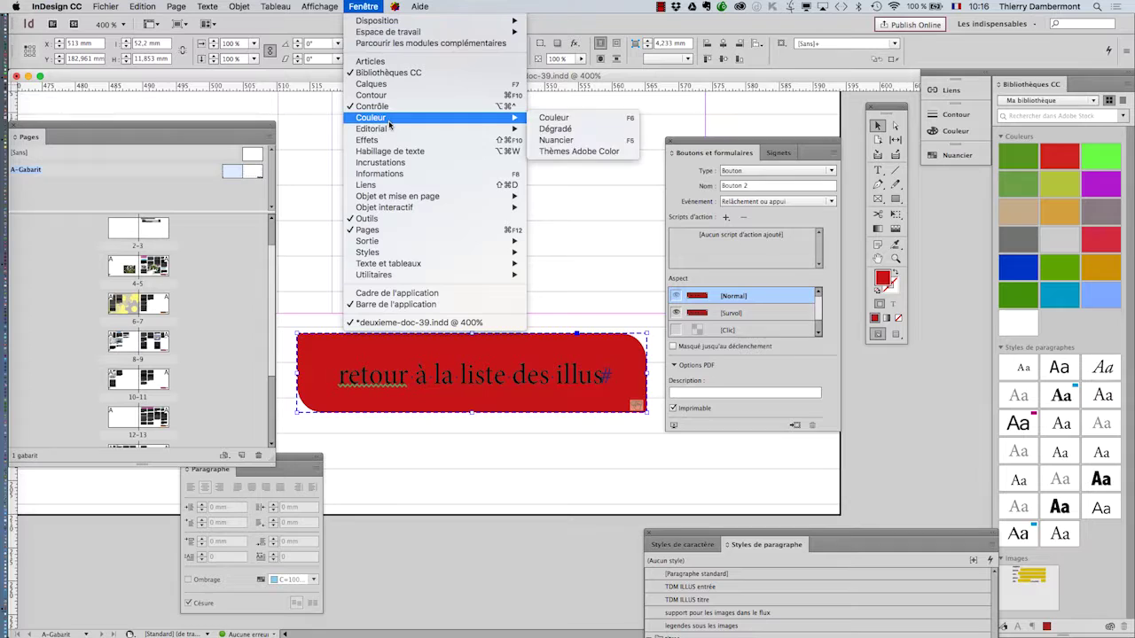
{"action": "left_click", "coordinate": [585, 140]}
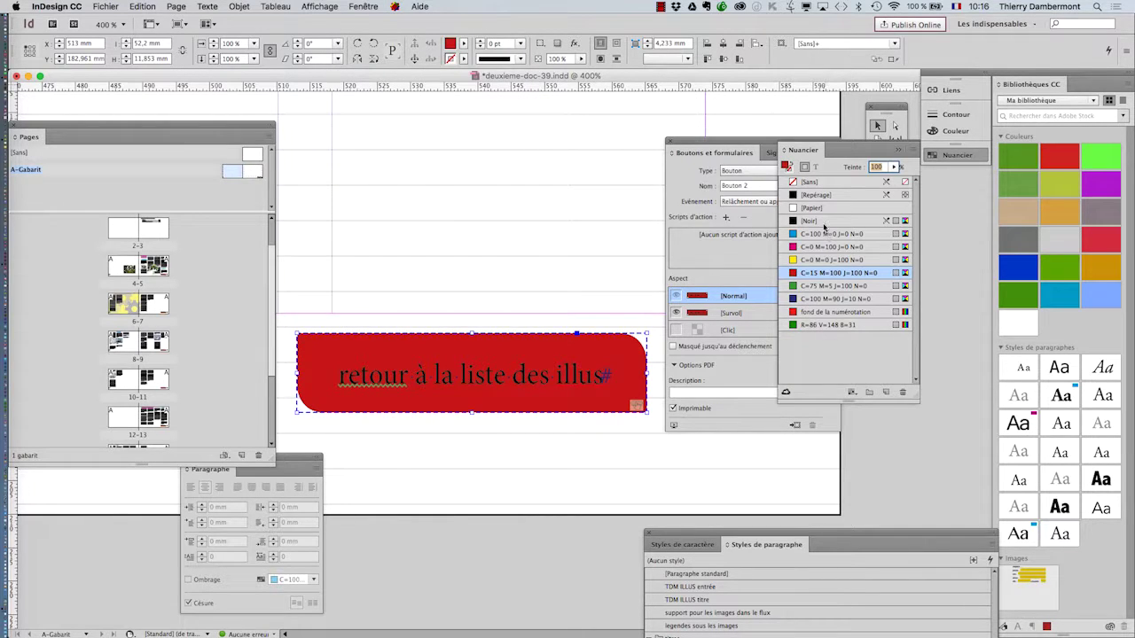
{"action": "left_click", "coordinate": [809, 221]}
{"action": "left_click", "coordinate": [893, 167]}
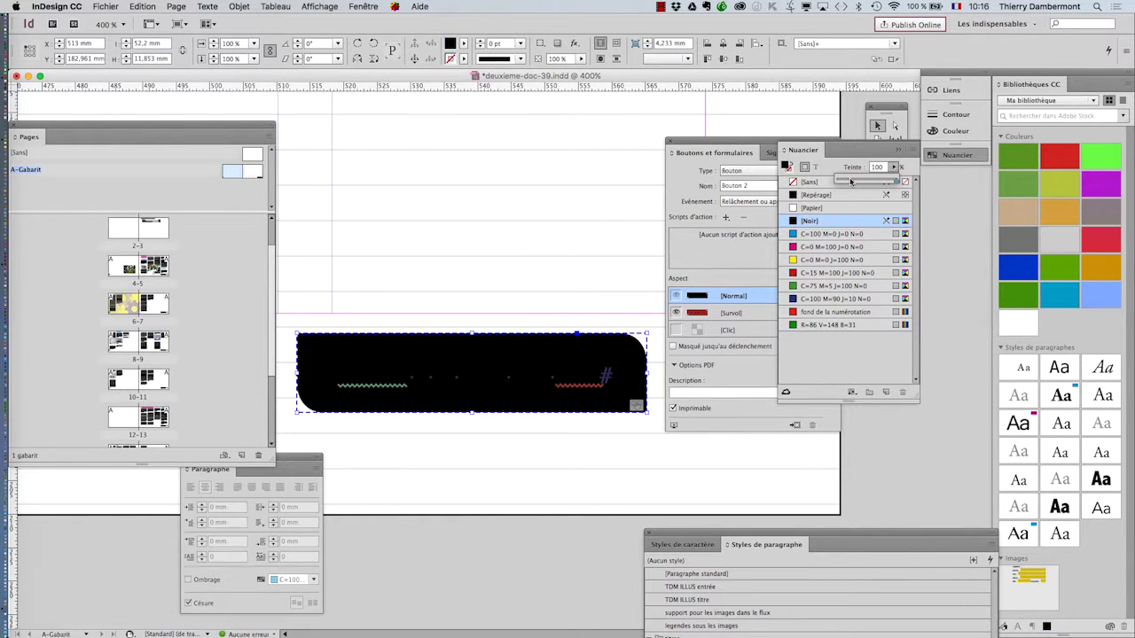
{"action": "left_click", "coordinate": [850, 181]}
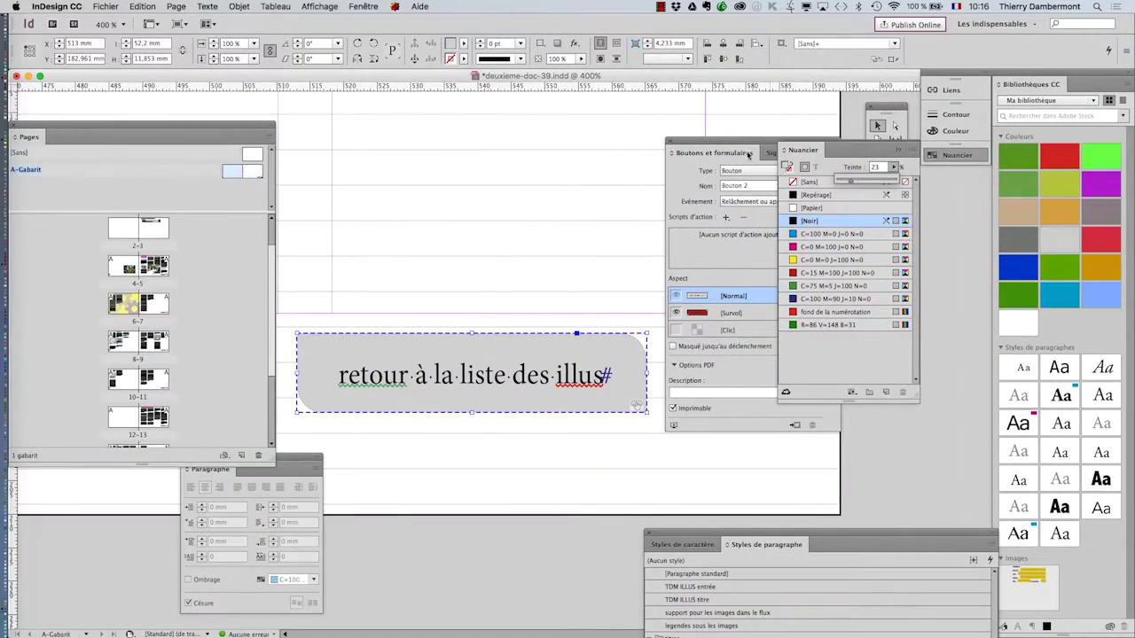
{"action": "left_click", "coordinate": [620, 110]}
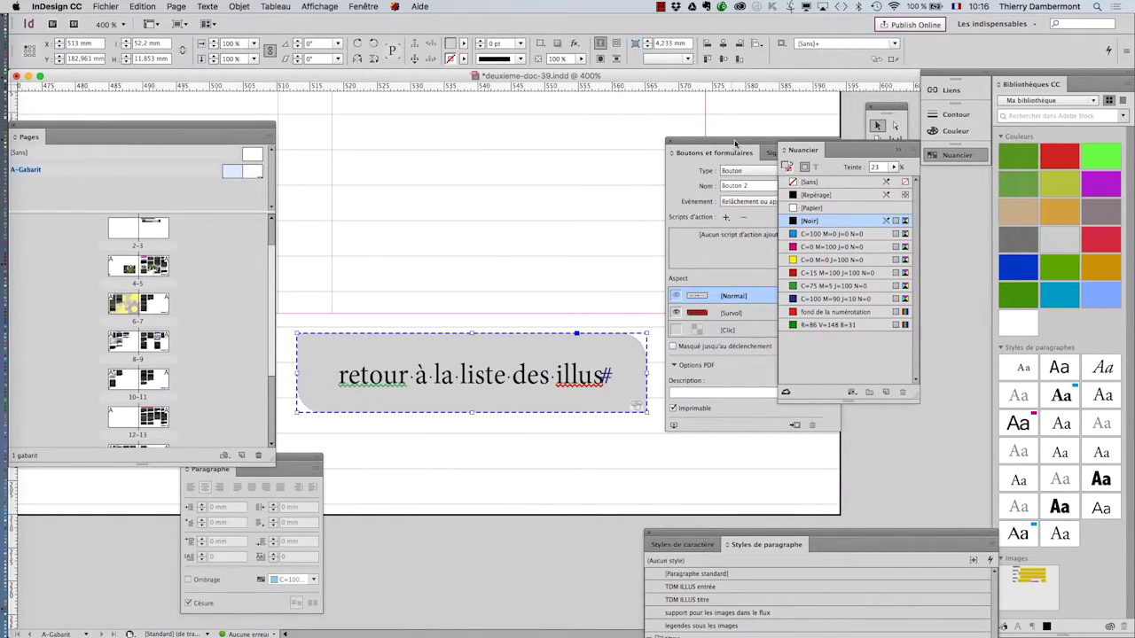
Step: Compare the button's Normal and Survol appearances, ending on Survol, with the button settings moved clear of the frame
{"action": "left_click_drag", "start_coordinate": [735, 143], "coordinate": [728, 118]}
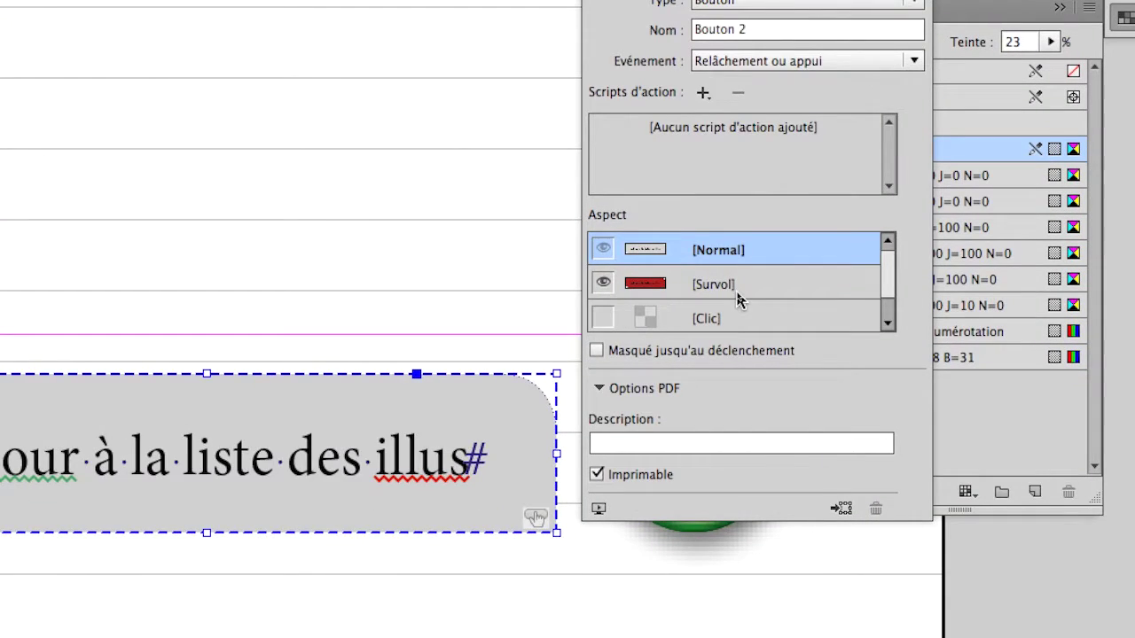
{"action": "left_click", "coordinate": [737, 293]}
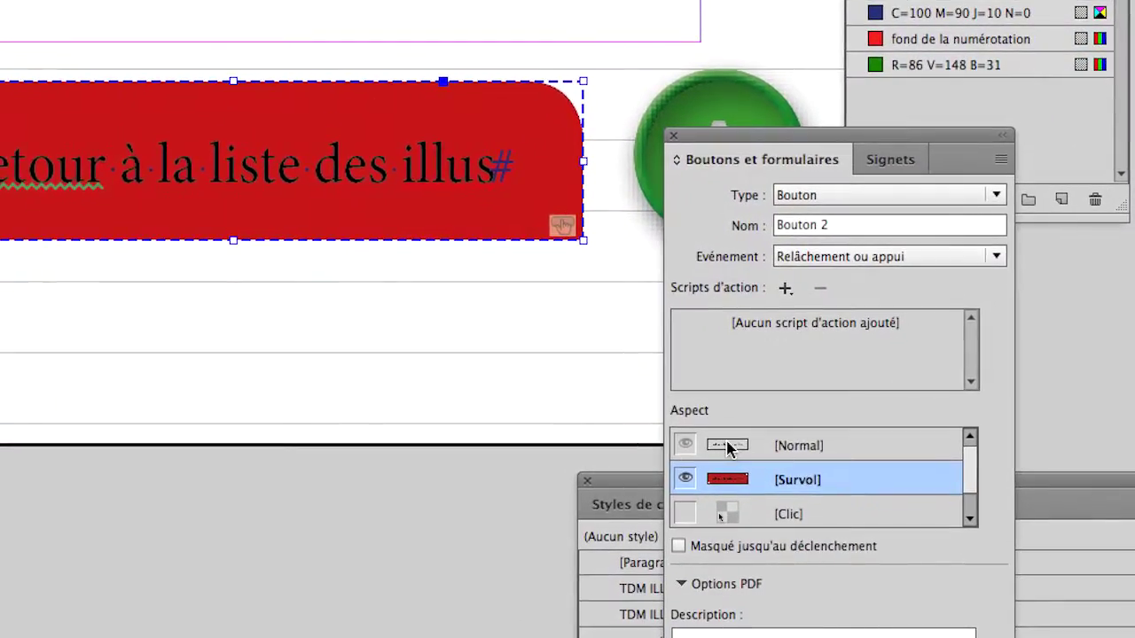
{"action": "left_click", "coordinate": [727, 447]}
{"action": "left_click", "coordinate": [727, 479]}
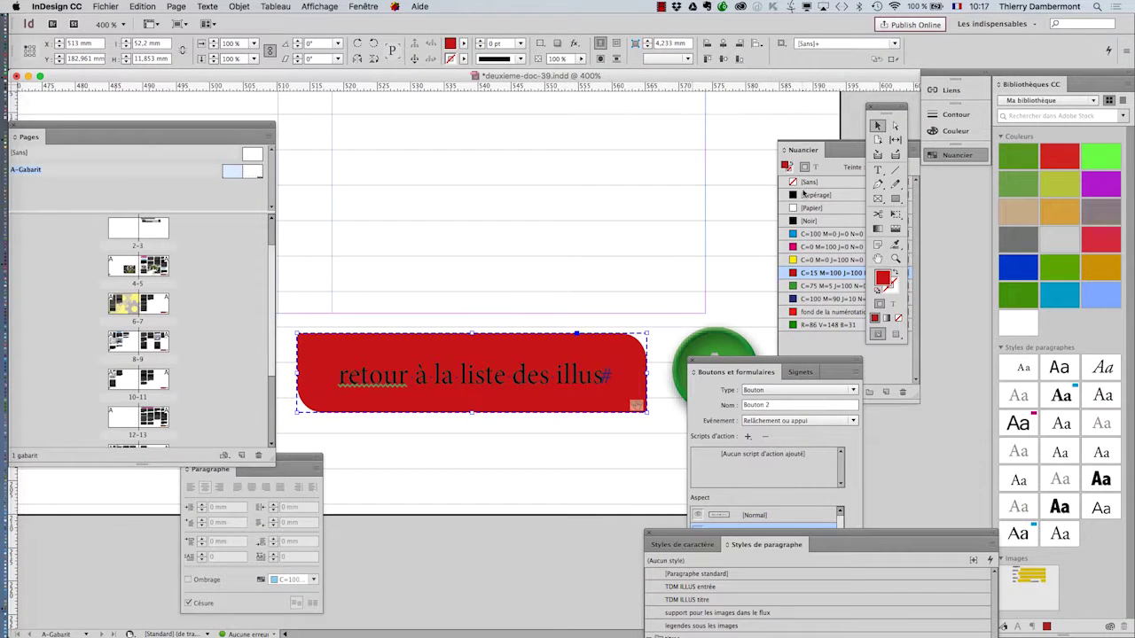
{"action": "left_click_drag", "start_coordinate": [753, 363], "coordinate": [725, 112]}
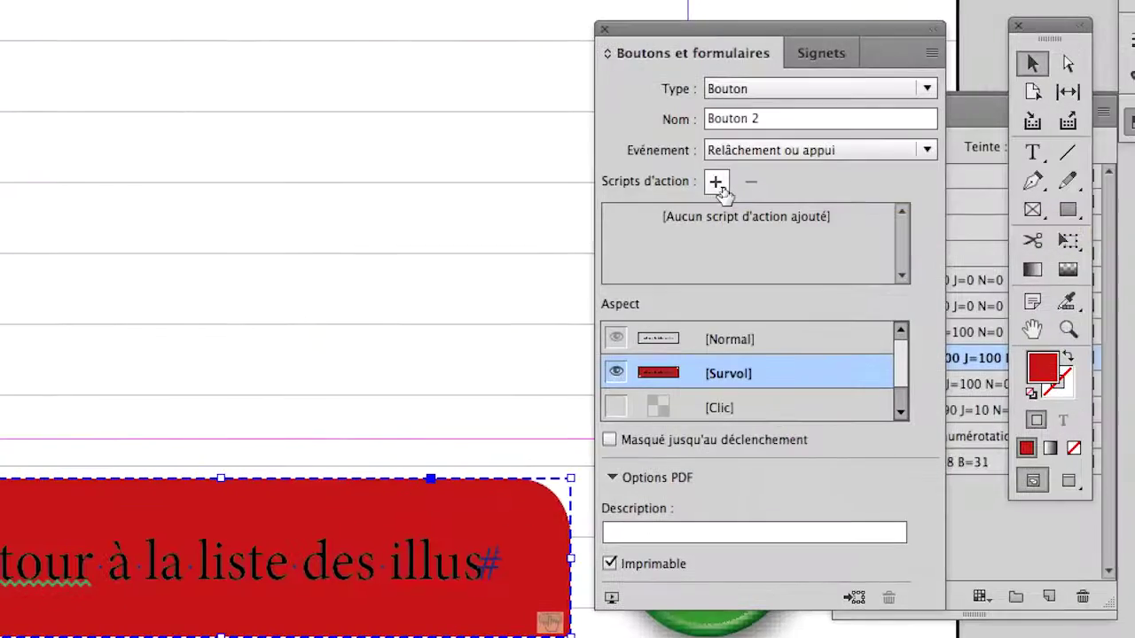
Step: Review the action scripts and the trigger events available for the button without choosing any
{"action": "left_click", "coordinate": [719, 184]}
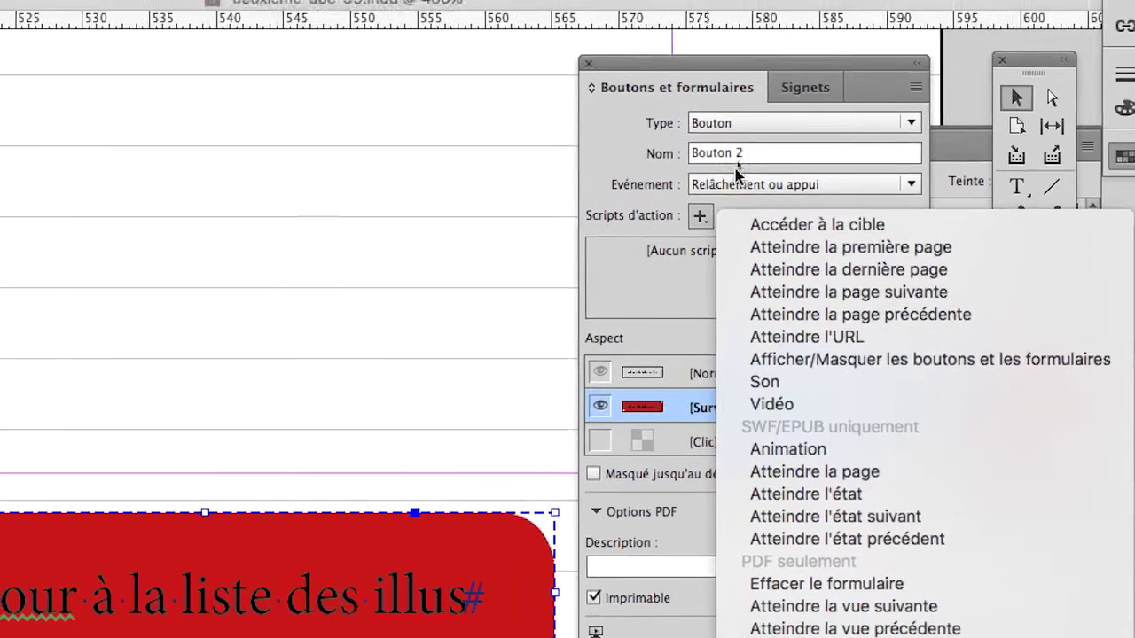
{"action": "left_click", "coordinate": [769, 149]}
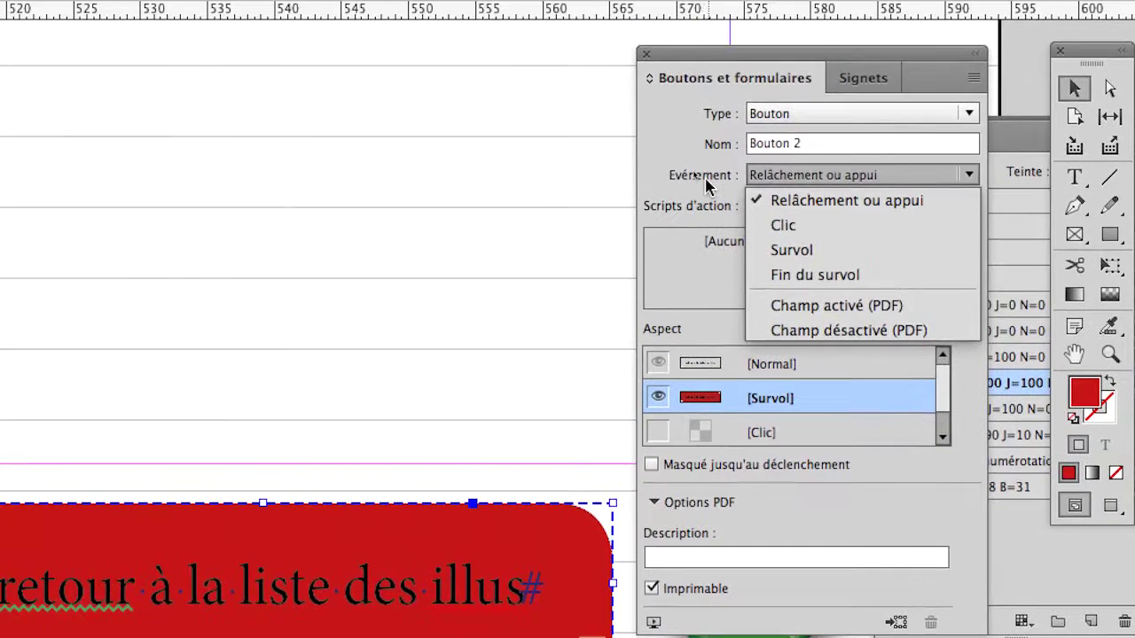
{"action": "left_click", "coordinate": [620, 27]}
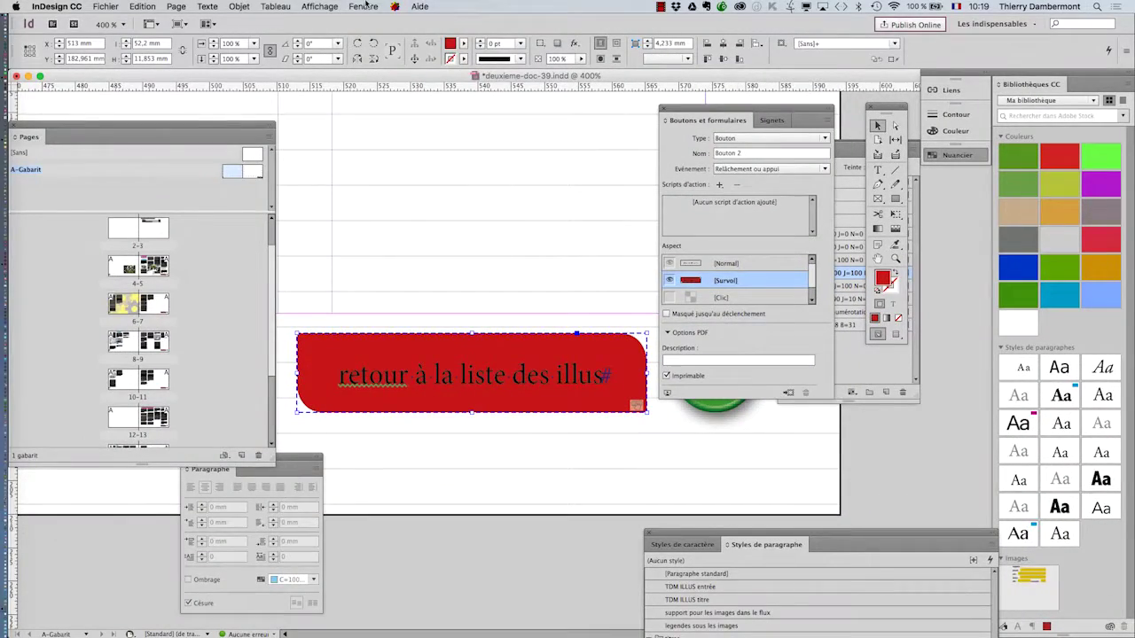
{"action": "left_click", "coordinate": [365, 6]}
{"action": "mouse_move", "coordinate": [365, 25]}
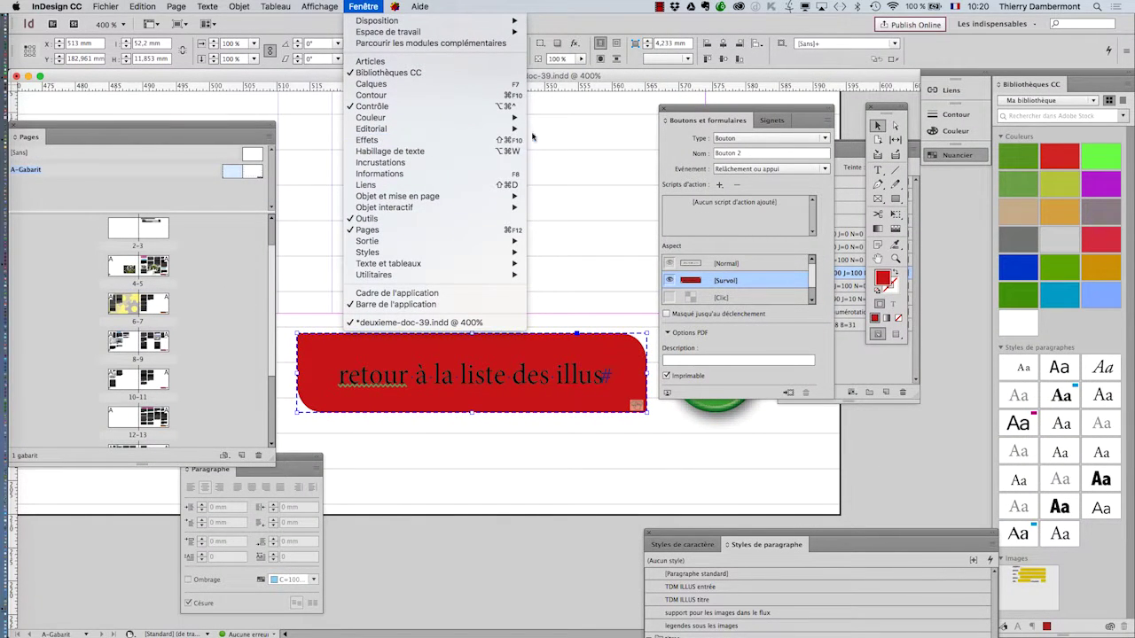
{"action": "left_click", "coordinate": [690, 112]}
{"action": "left_click_drag", "start_coordinate": [690, 112], "coordinate": [694, 141]}
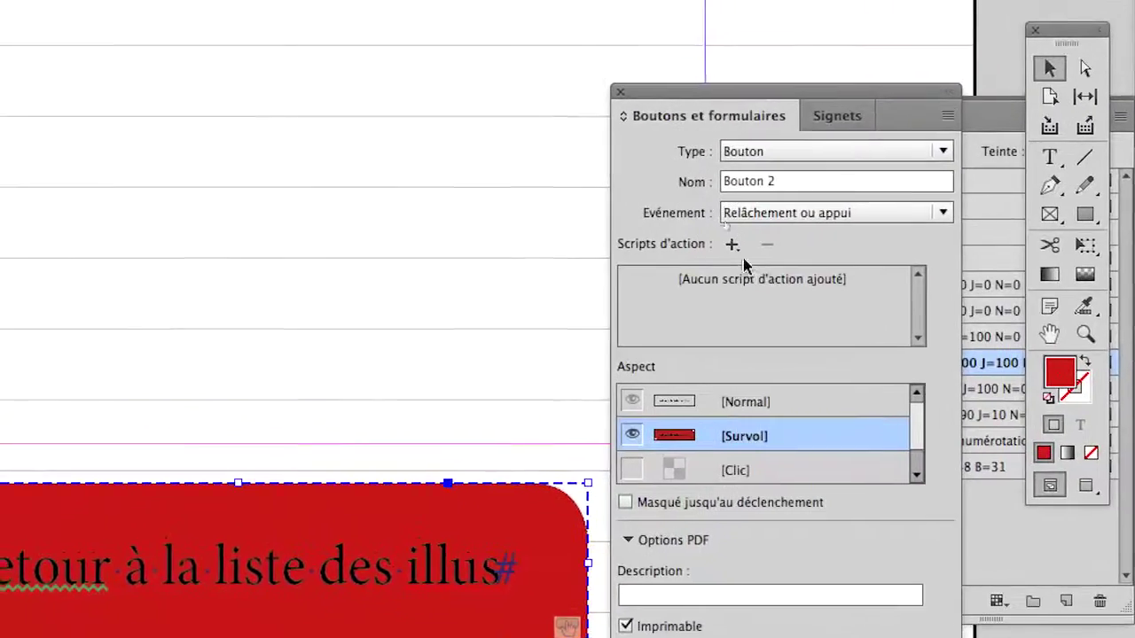
Step: Try an Atteindre la page action script on the button's Relâchement ou appui event, and remove it again
{"action": "left_click", "coordinate": [733, 248]}
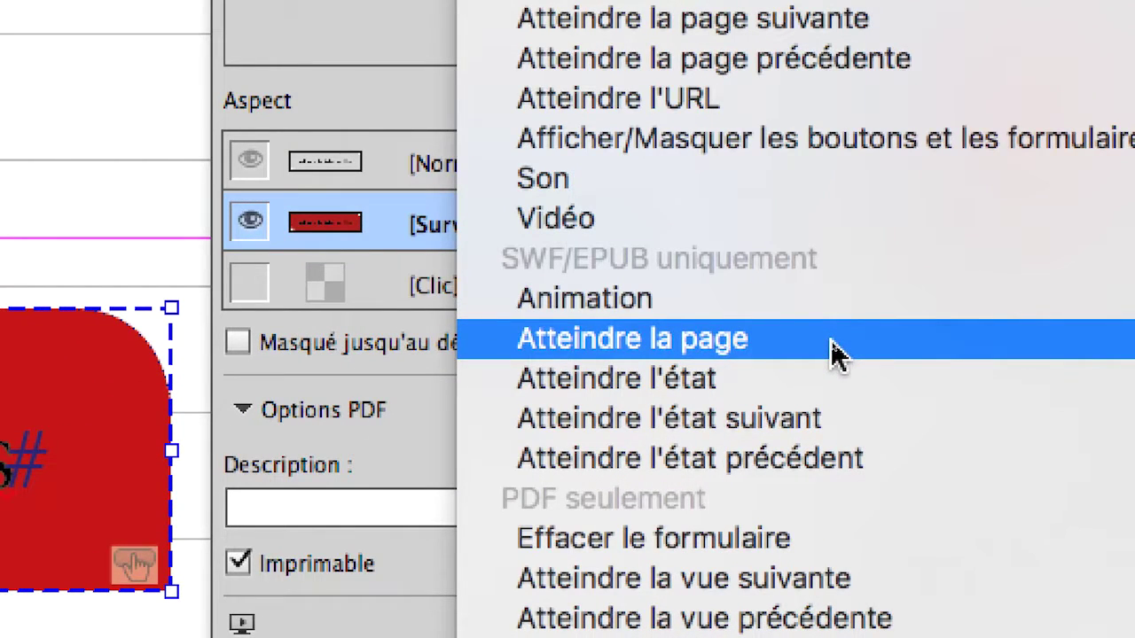
{"action": "left_click", "coordinate": [838, 355]}
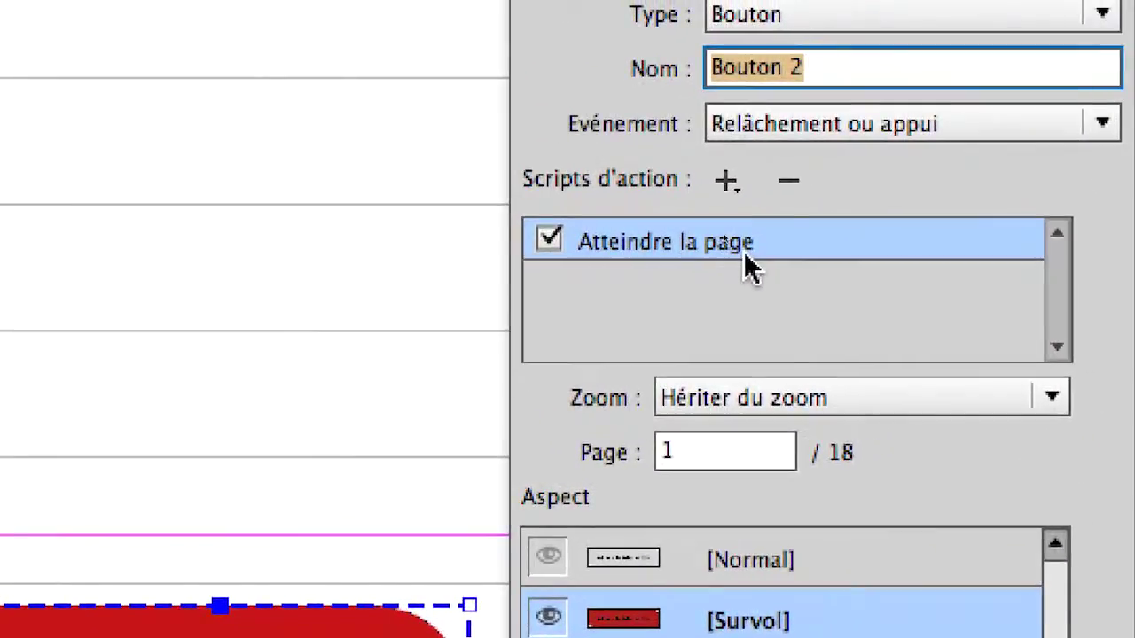
{"action": "left_click", "coordinate": [726, 180]}
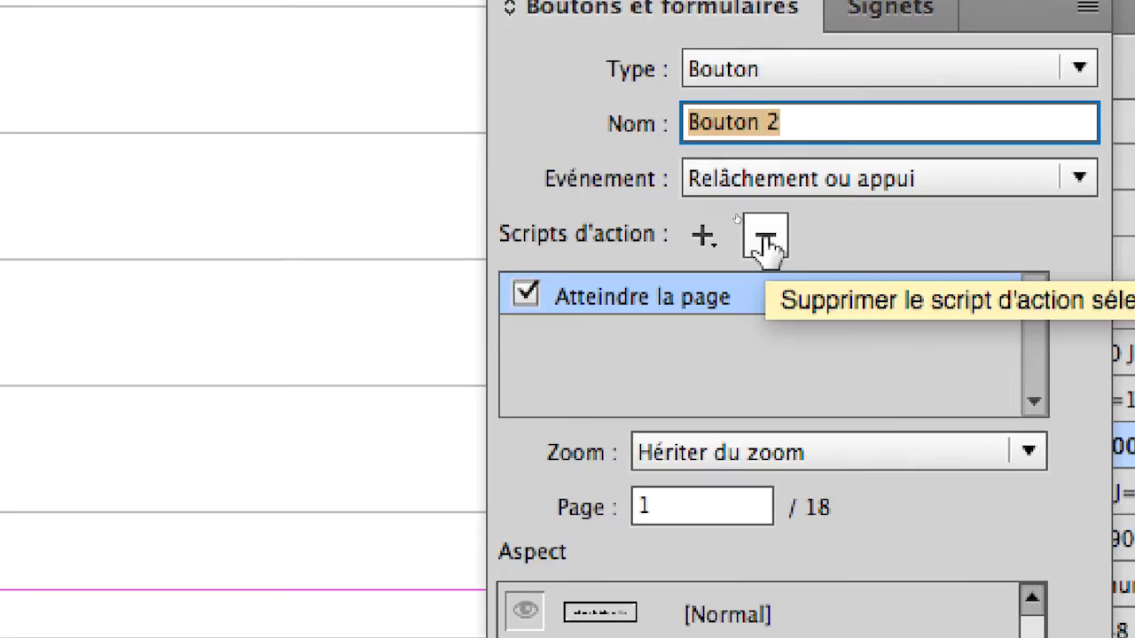
{"action": "left_click", "coordinate": [765, 239]}
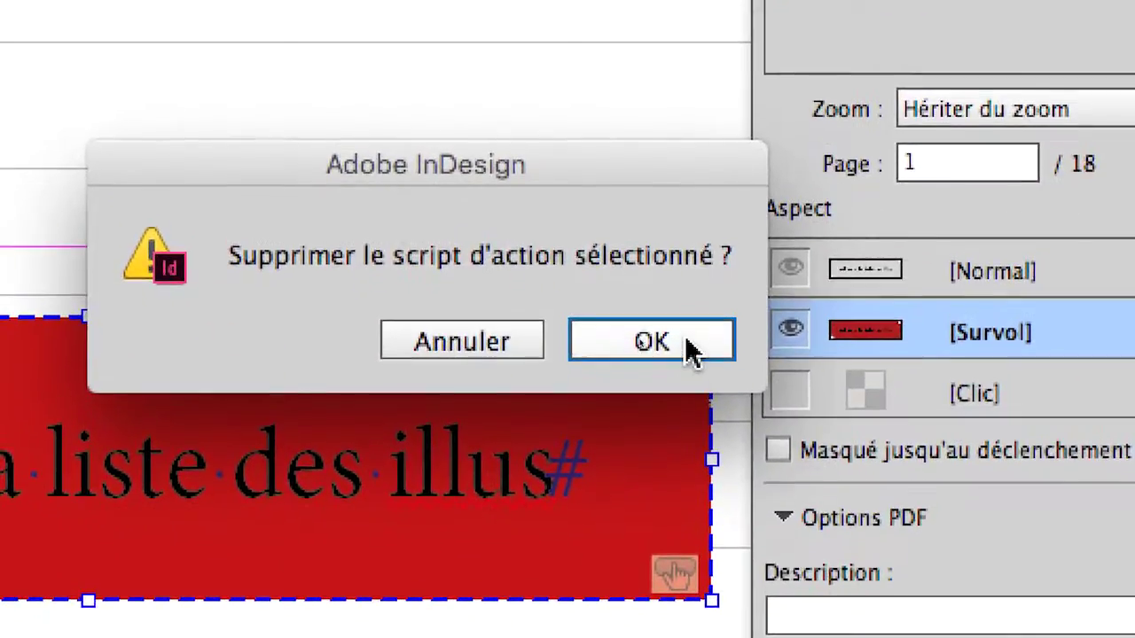
{"action": "left_click", "coordinate": [652, 343]}
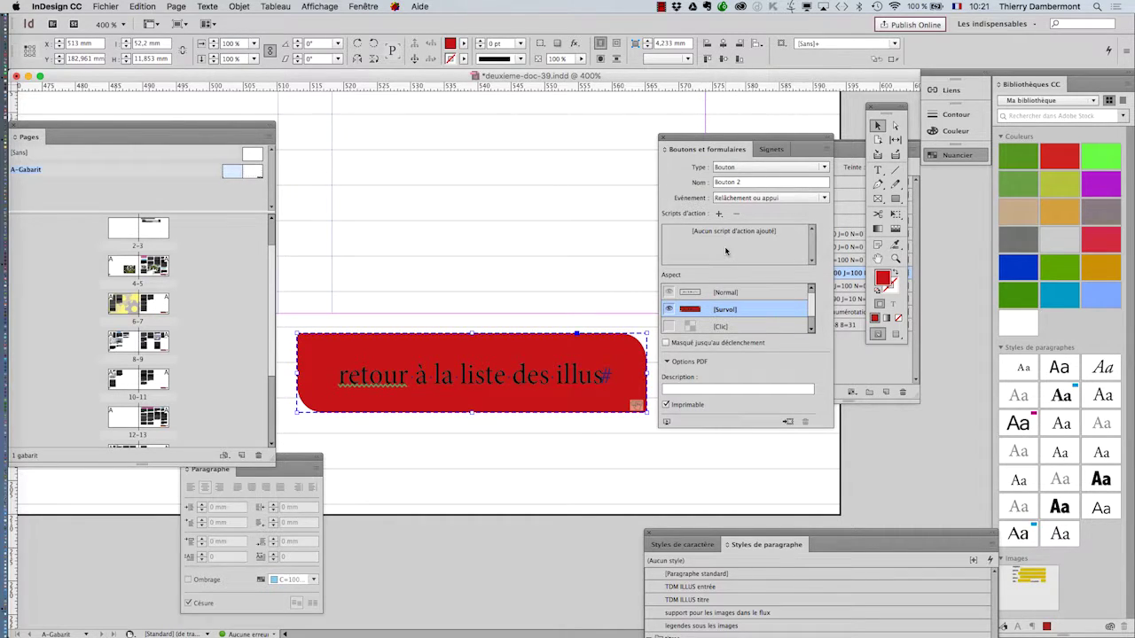
Step: Save the document under the new name deuxieme-doc-40.indd
{"action": "left_click", "coordinate": [105, 6]}
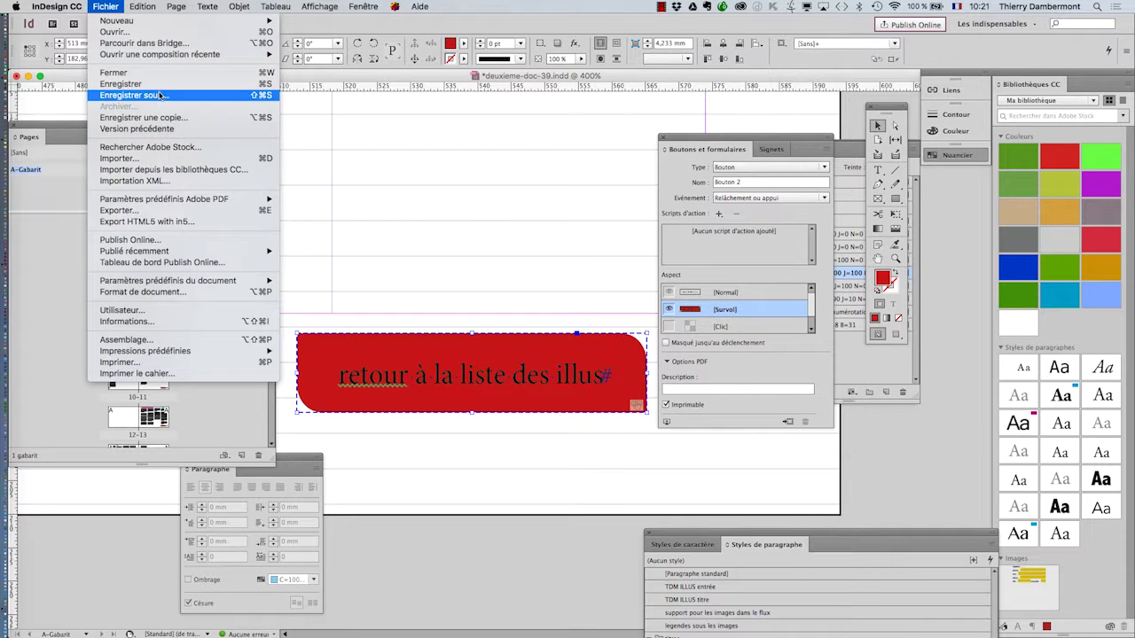
{"action": "left_click", "coordinate": [124, 94]}
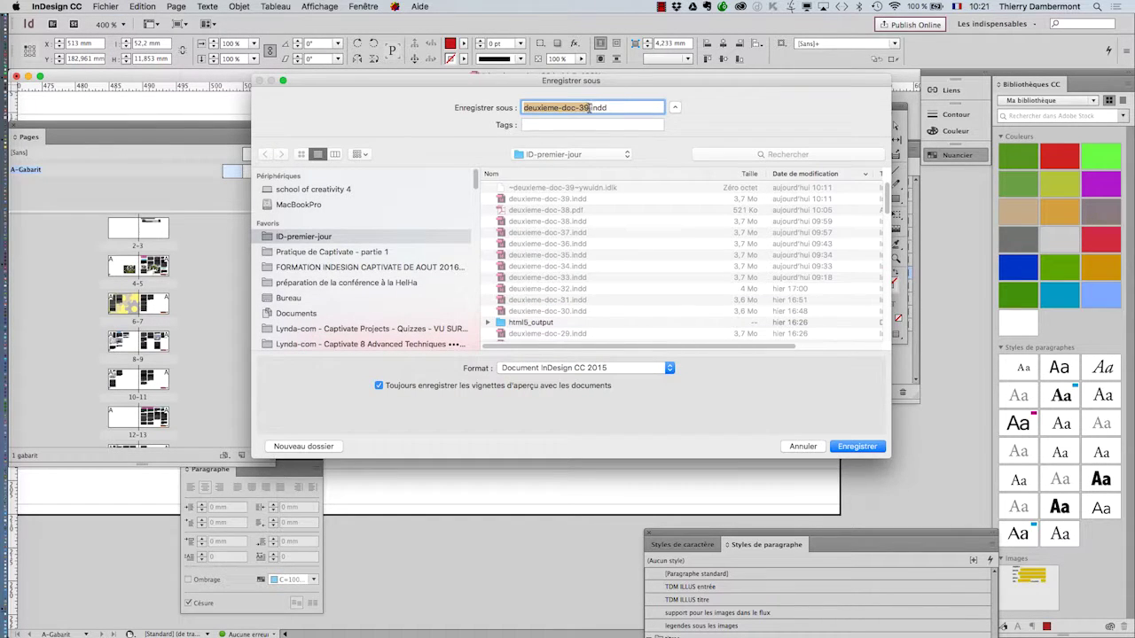
{"action": "left_click", "coordinate": [589, 108]}
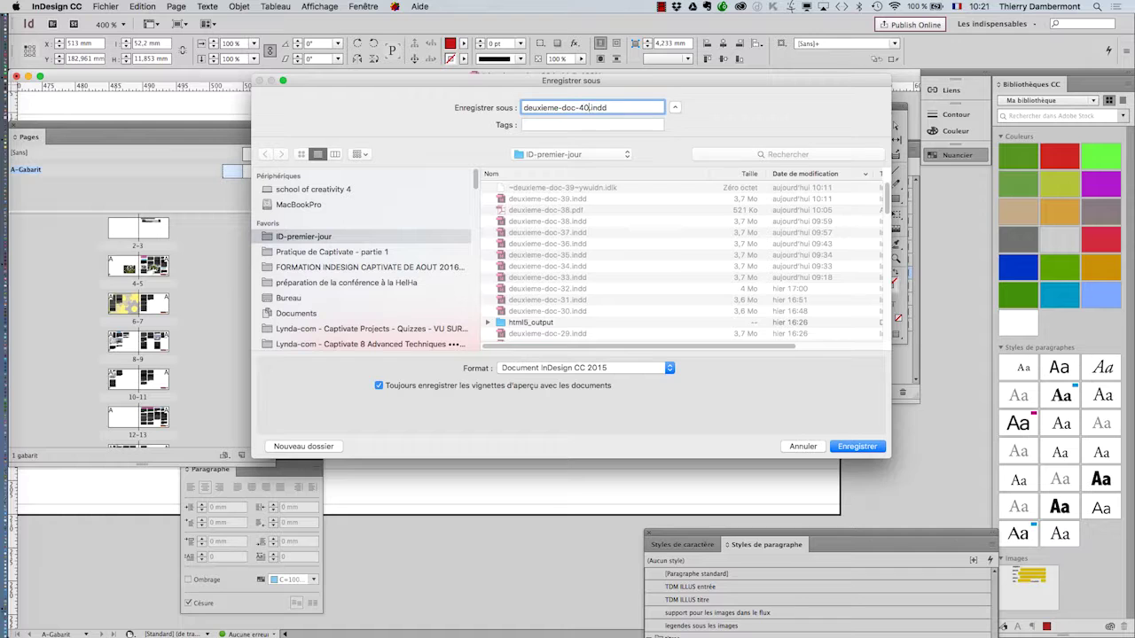
{"action": "left_click", "coordinate": [882, 446]}
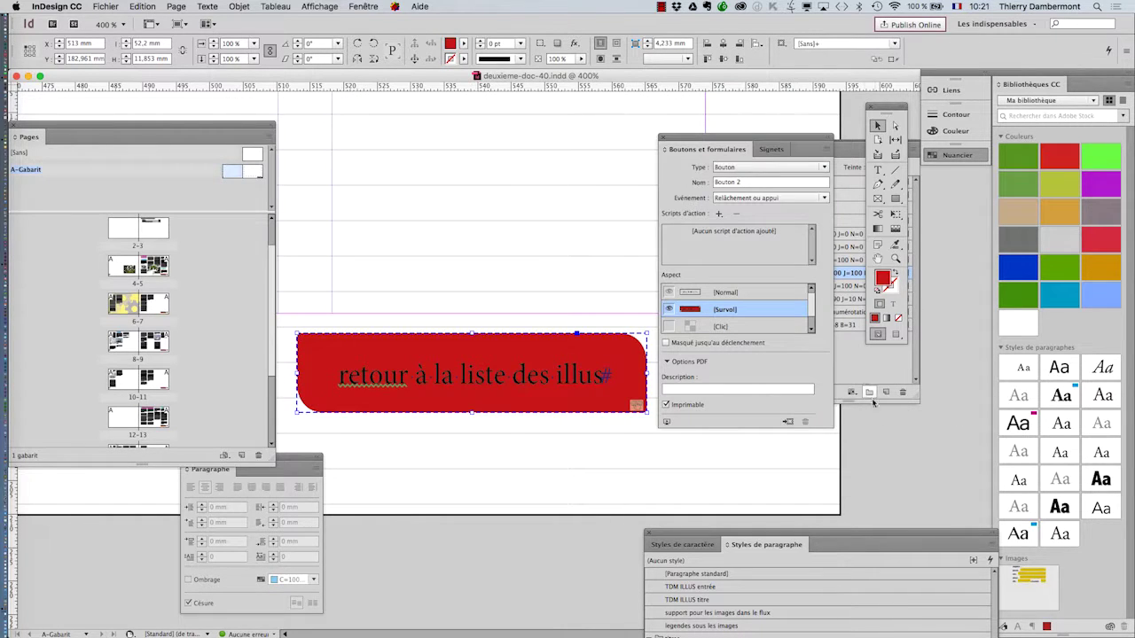
Step: Go to the list of illustrations on page 3 and move the button settings clear of its text
{"action": "scroll", "coordinate": [160, 257], "scroll_direction": "up", "scroll_amount": 2}
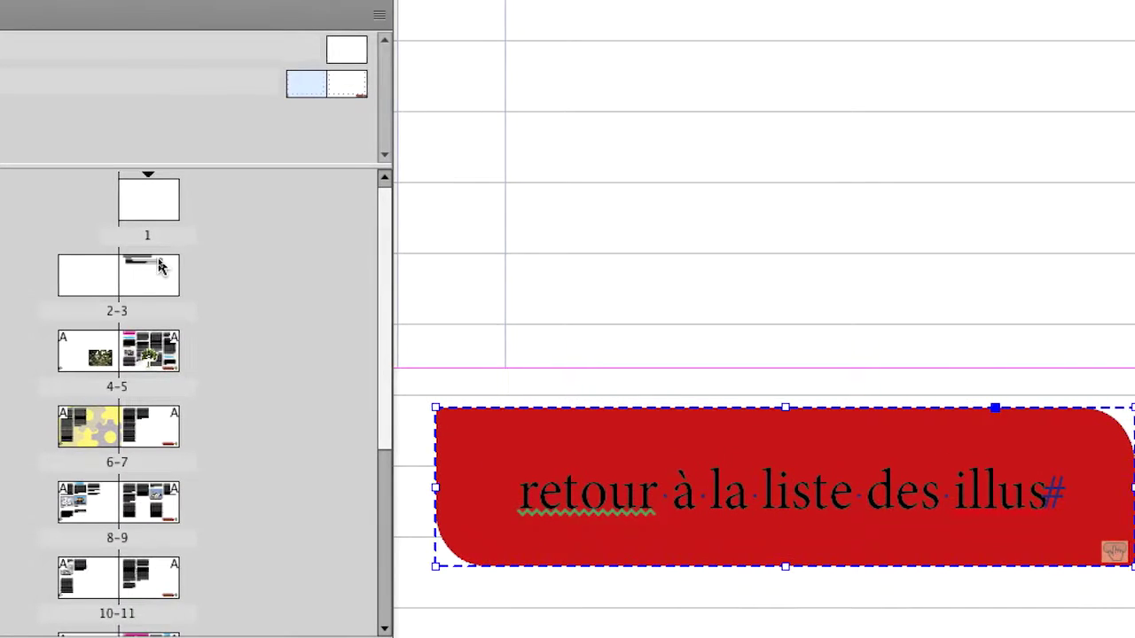
{"action": "double_click", "coordinate": [154, 265]}
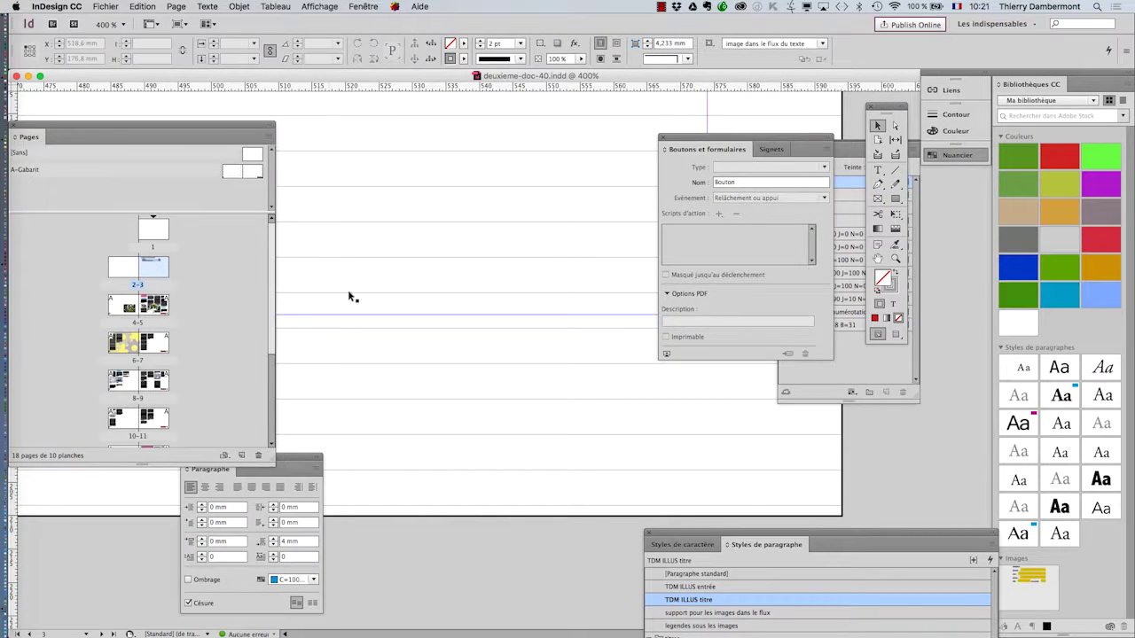
{"action": "key", "text": "super+minus"}
{"action": "scroll", "coordinate": [368, 299], "scroll_direction": "down", "scroll_amount": 2}
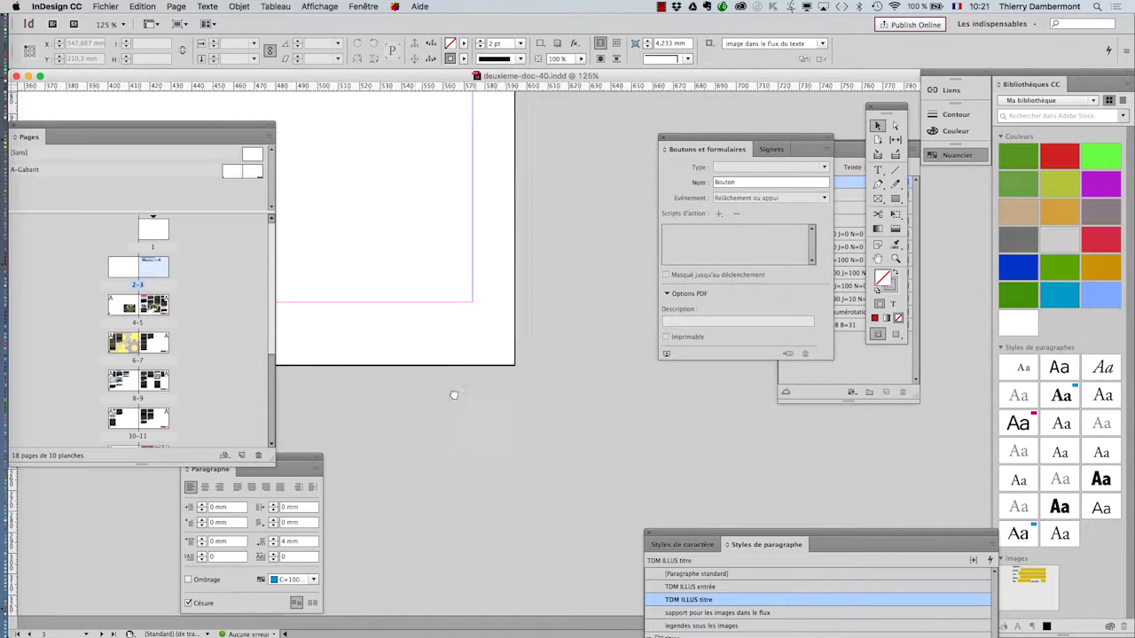
{"action": "scroll", "coordinate": [451, 393], "scroll_direction": "down", "scroll_amount": 5}
{"action": "scroll", "coordinate": [451, 393], "scroll_direction": "right", "scroll_amount": 3}
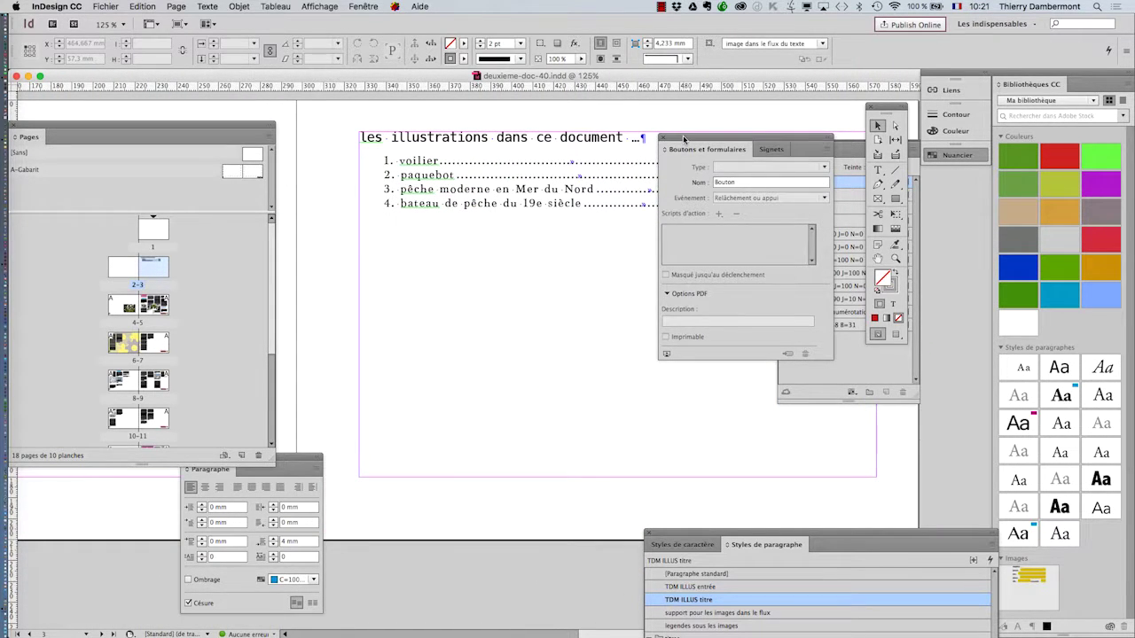
{"action": "left_click_drag", "start_coordinate": [683, 149], "coordinate": [443, 532]}
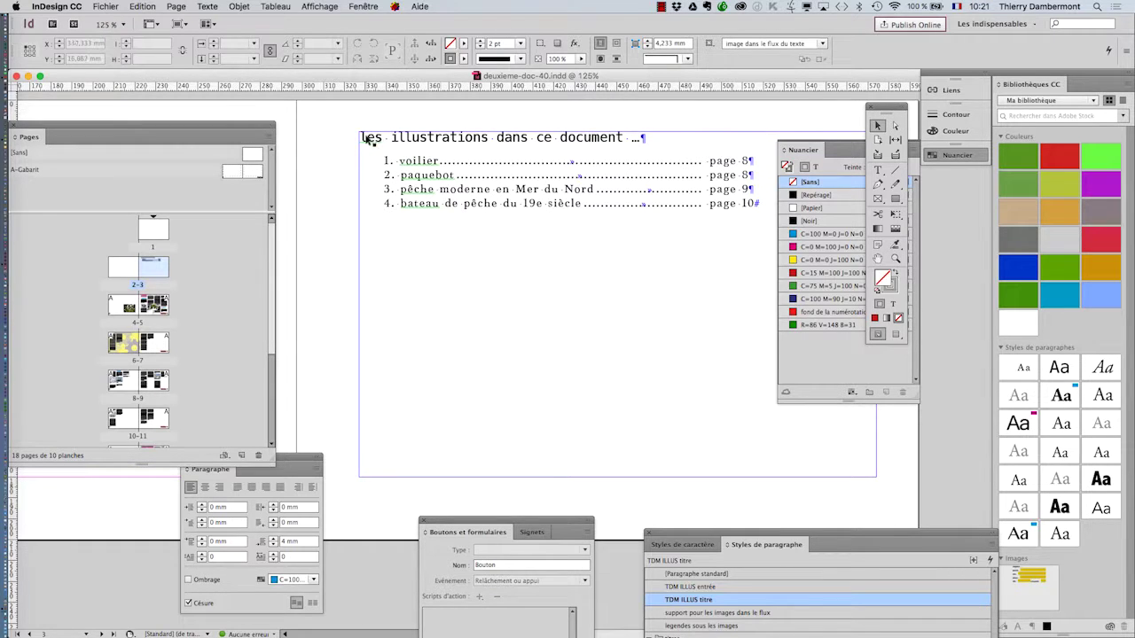
{"action": "scroll", "coordinate": [368, 139], "scroll_direction": "up", "scroll_amount": 2}
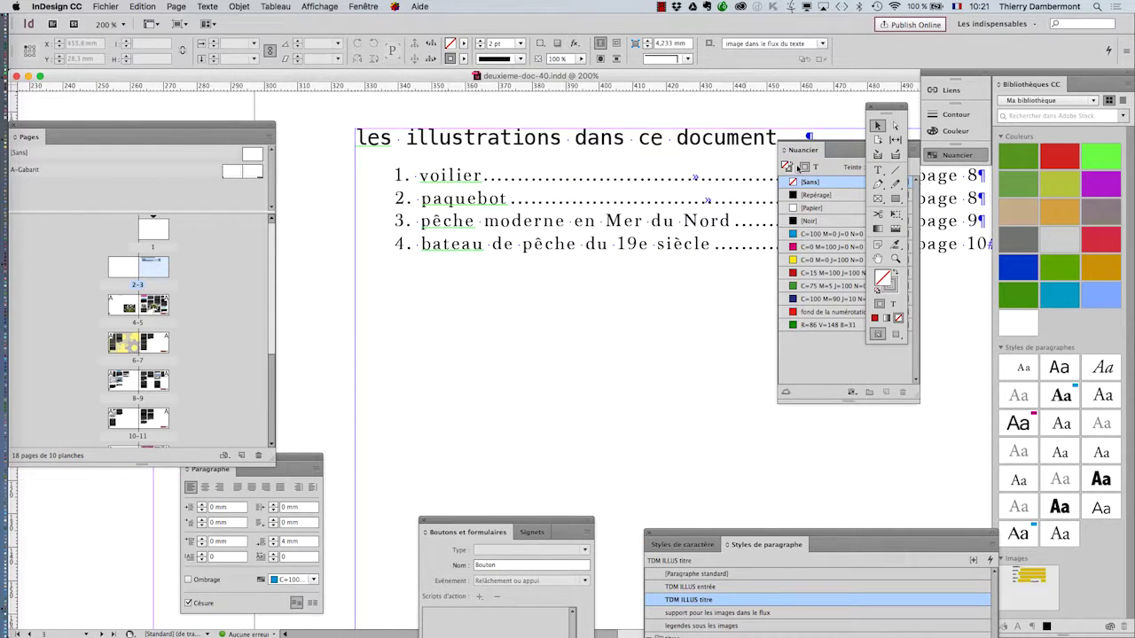
Step: Clear the tools and swatches off the list and place the text cursor before "les illustrations dans ce document …"
{"action": "left_click", "coordinate": [878, 169]}
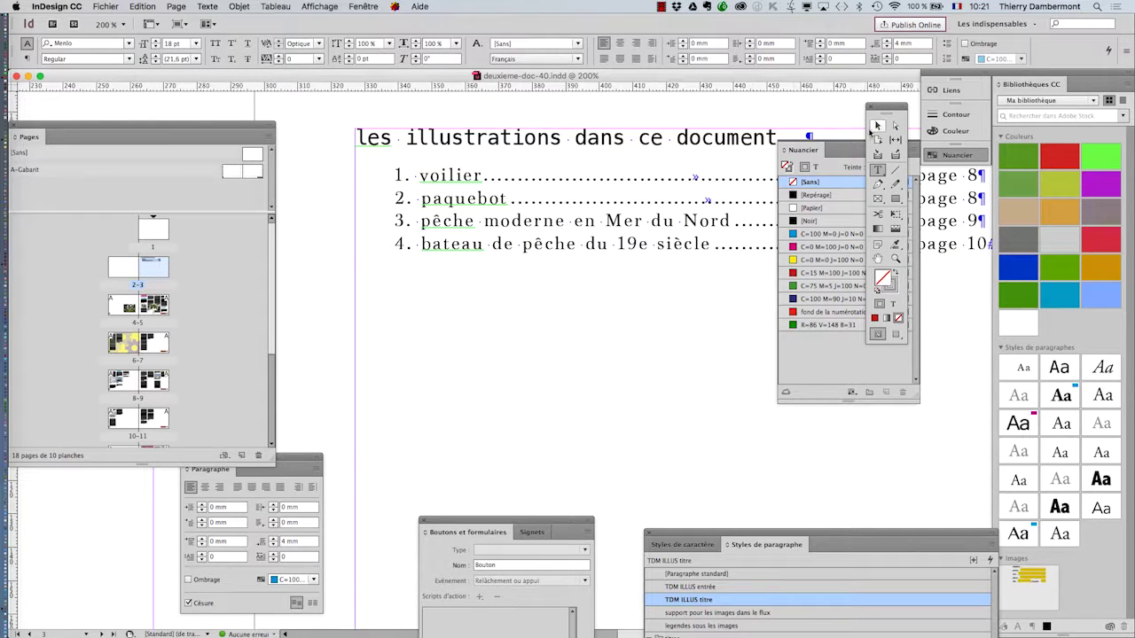
{"action": "left_click_drag", "start_coordinate": [886, 108], "coordinate": [324, 115]}
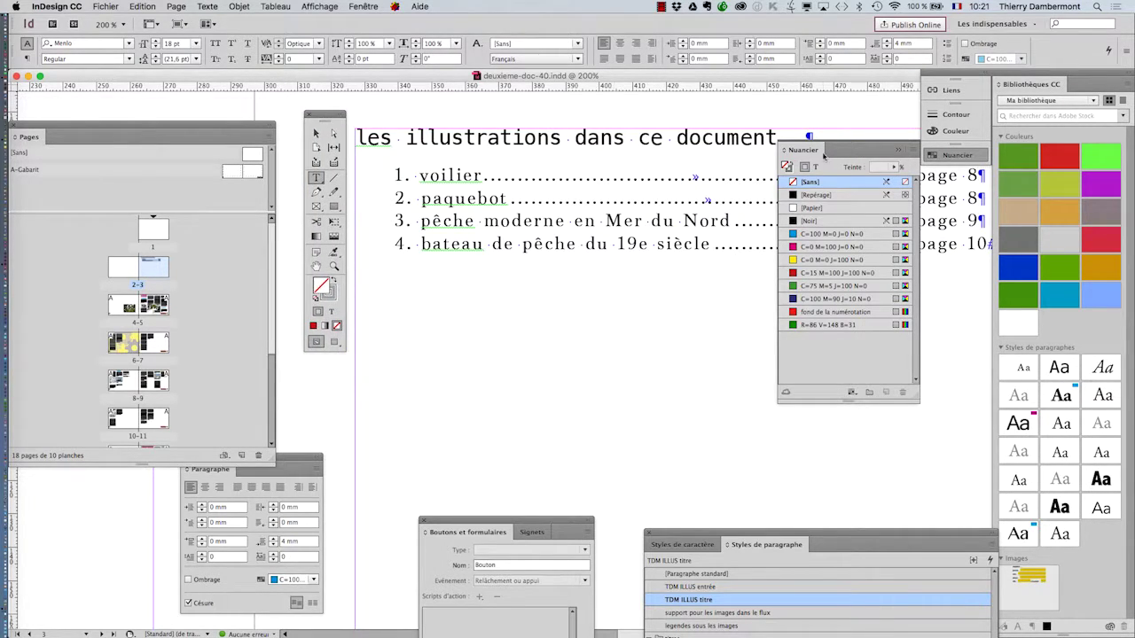
{"action": "left_click", "coordinate": [898, 149]}
{"action": "left_click", "coordinate": [358, 140]}
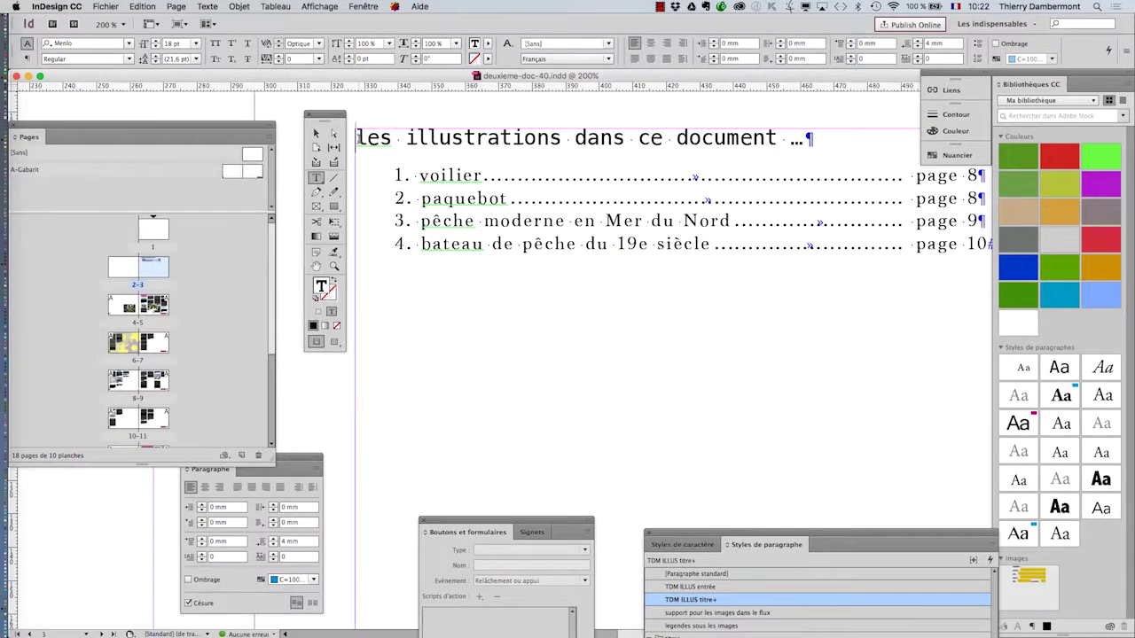
Step: Show the Hyperliens settings and move them up over the list's title
{"action": "left_click", "coordinate": [364, 6]}
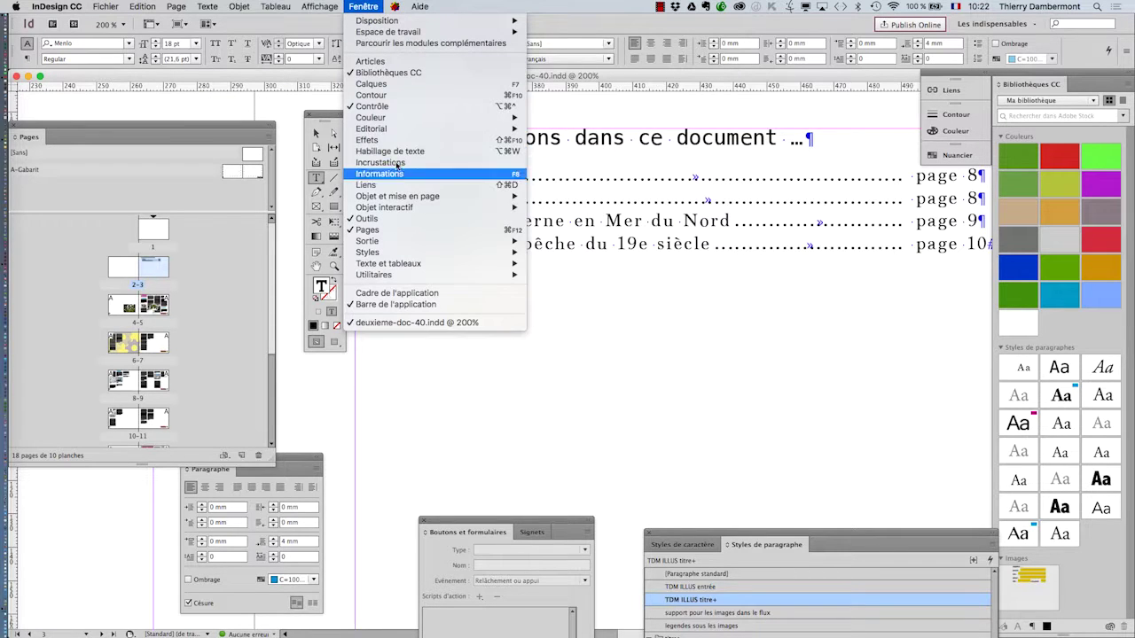
{"action": "mouse_move", "coordinate": [402, 201]}
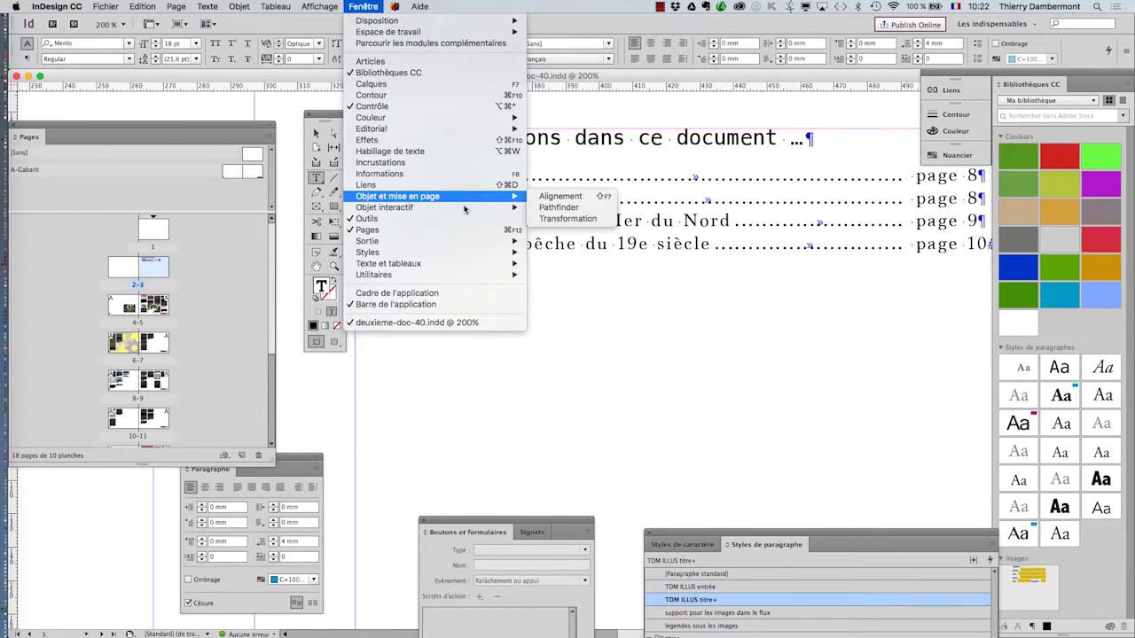
{"action": "mouse_move", "coordinate": [467, 207]}
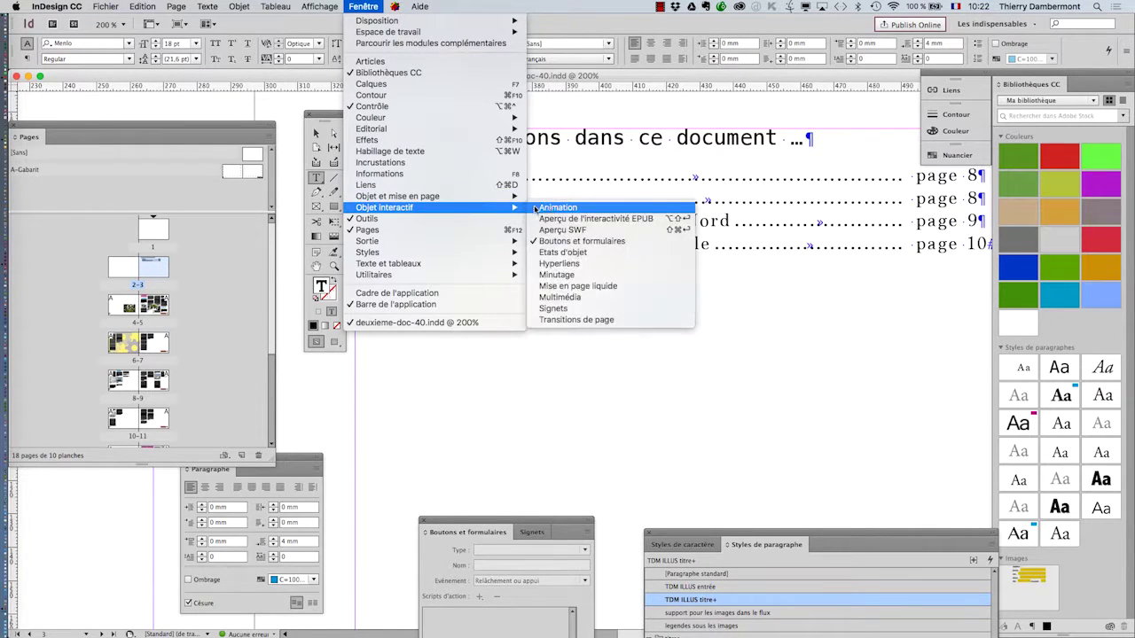
{"action": "left_click", "coordinate": [594, 265]}
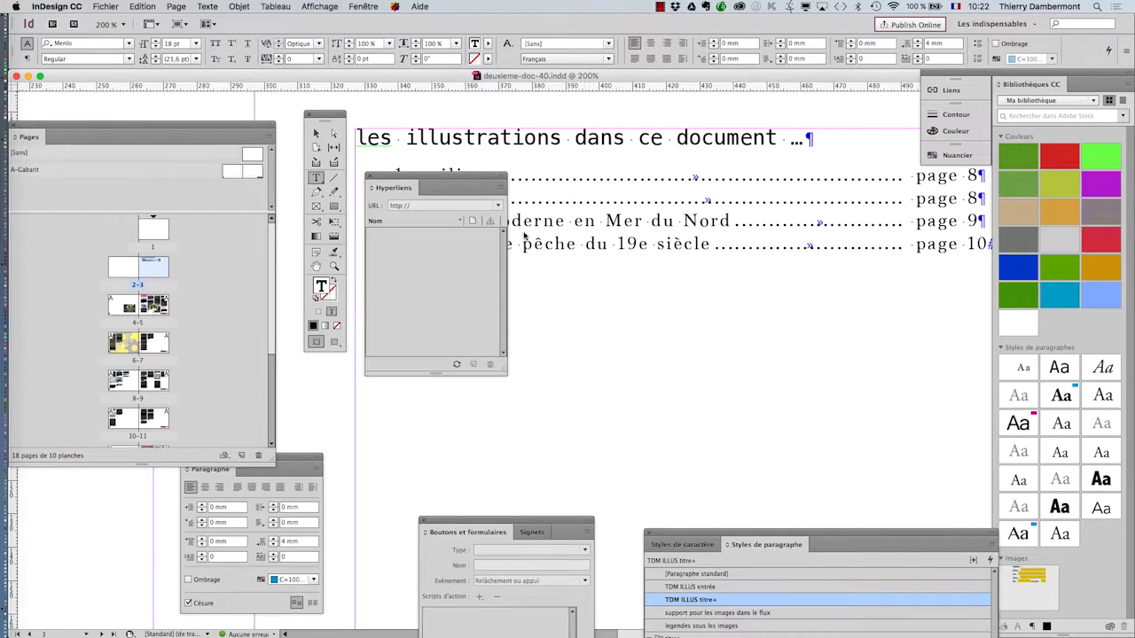
{"action": "left_click_drag", "start_coordinate": [452, 178], "coordinate": [581, 102]}
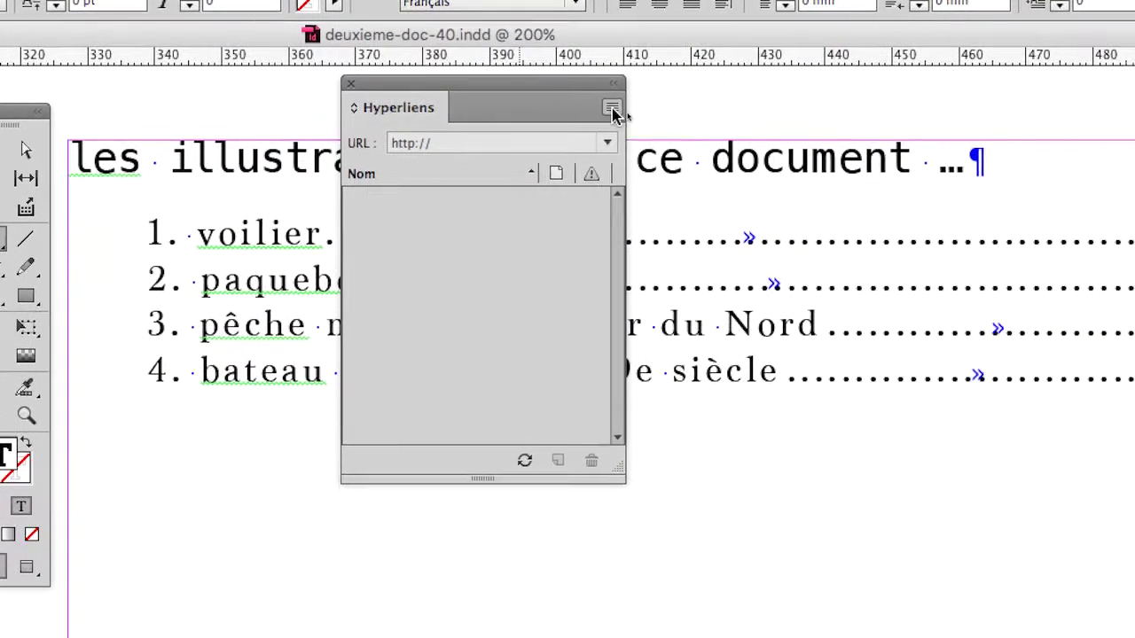
Step: Create a new hyperlink destination of type Page, named Page 3, pointing to page 3 with Fixe zoom
{"action": "left_click", "coordinate": [612, 109]}
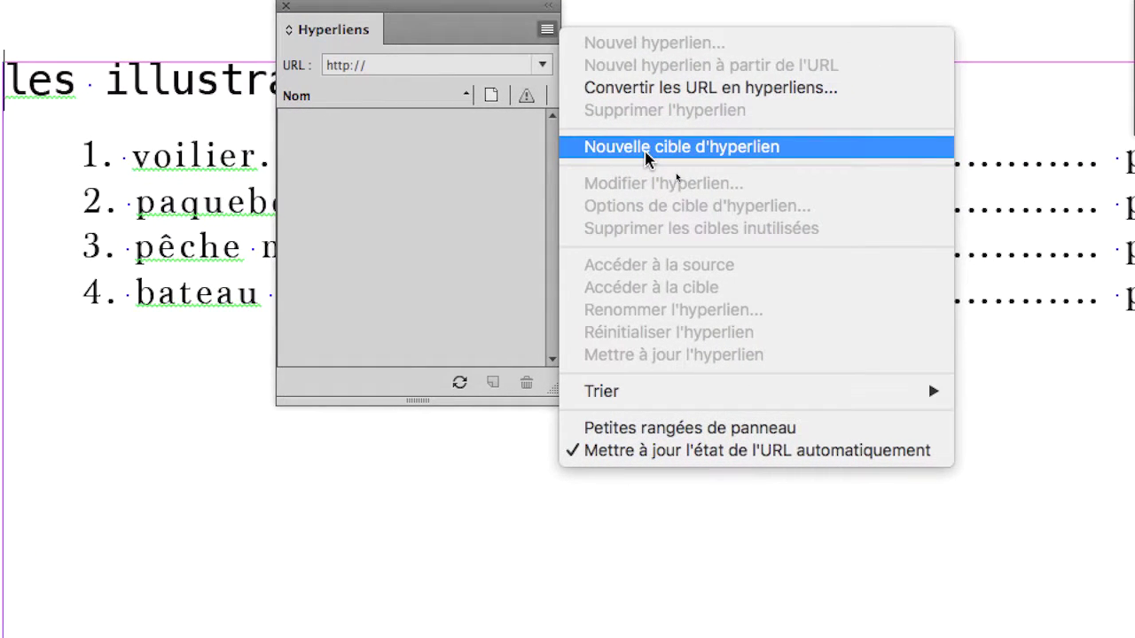
{"action": "left_click", "coordinate": [645, 147]}
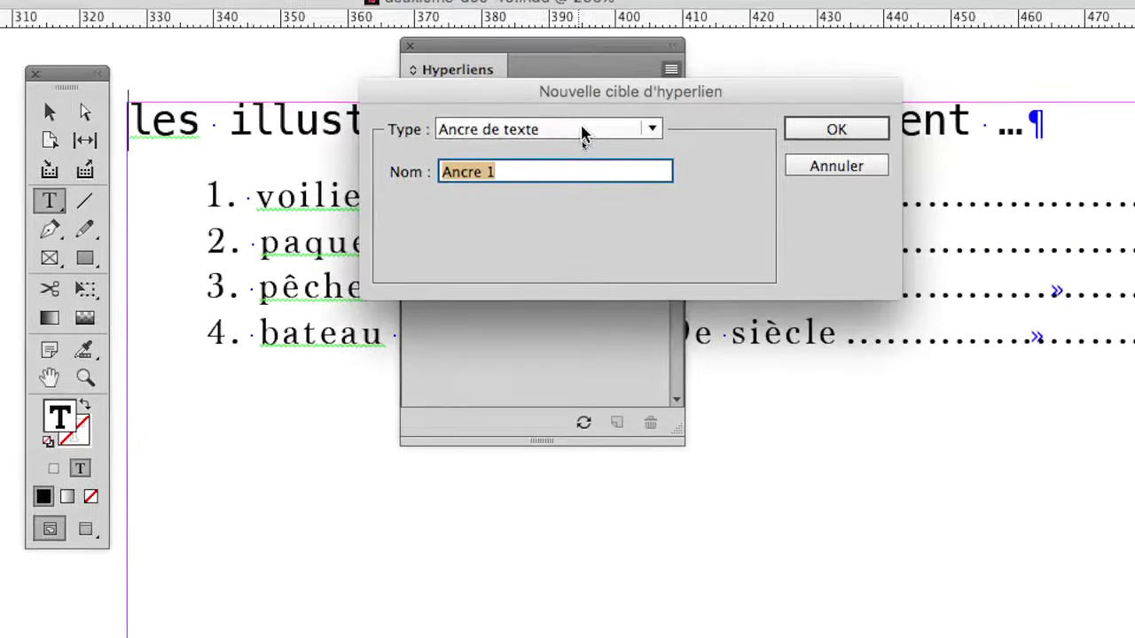
{"action": "left_click", "coordinate": [558, 149]}
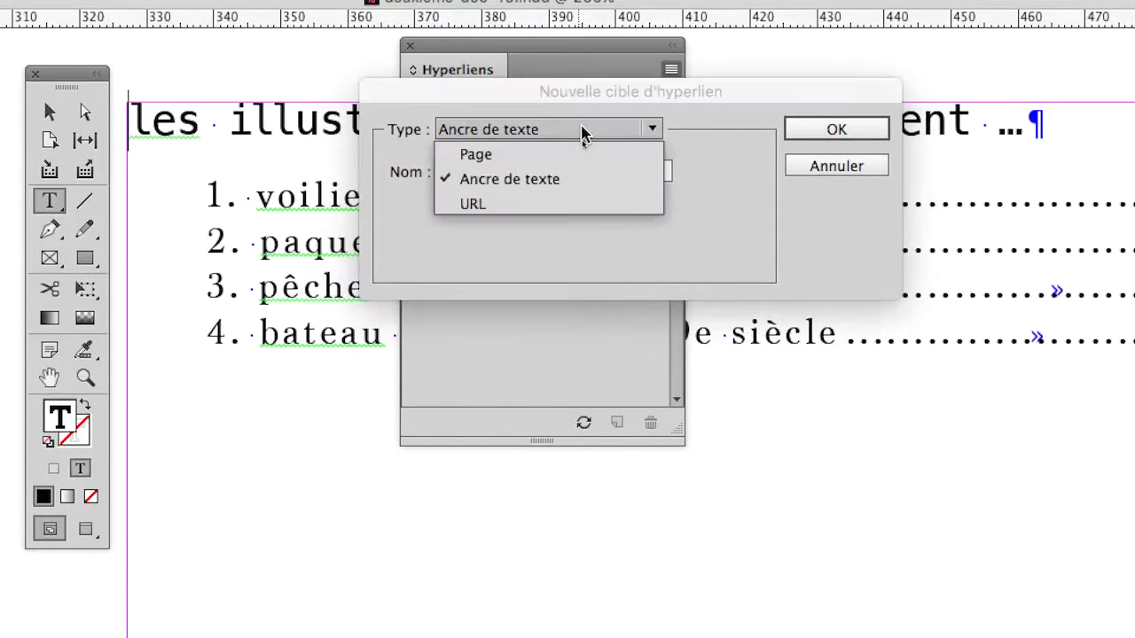
{"action": "left_click", "coordinate": [581, 146]}
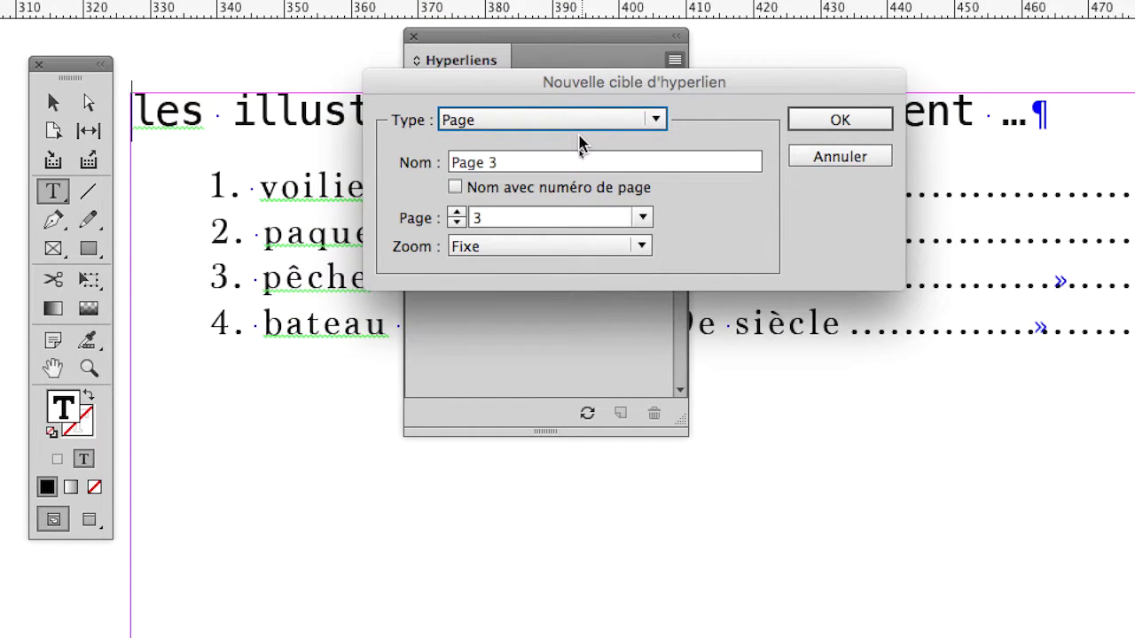
{"action": "left_click", "coordinate": [581, 146]}
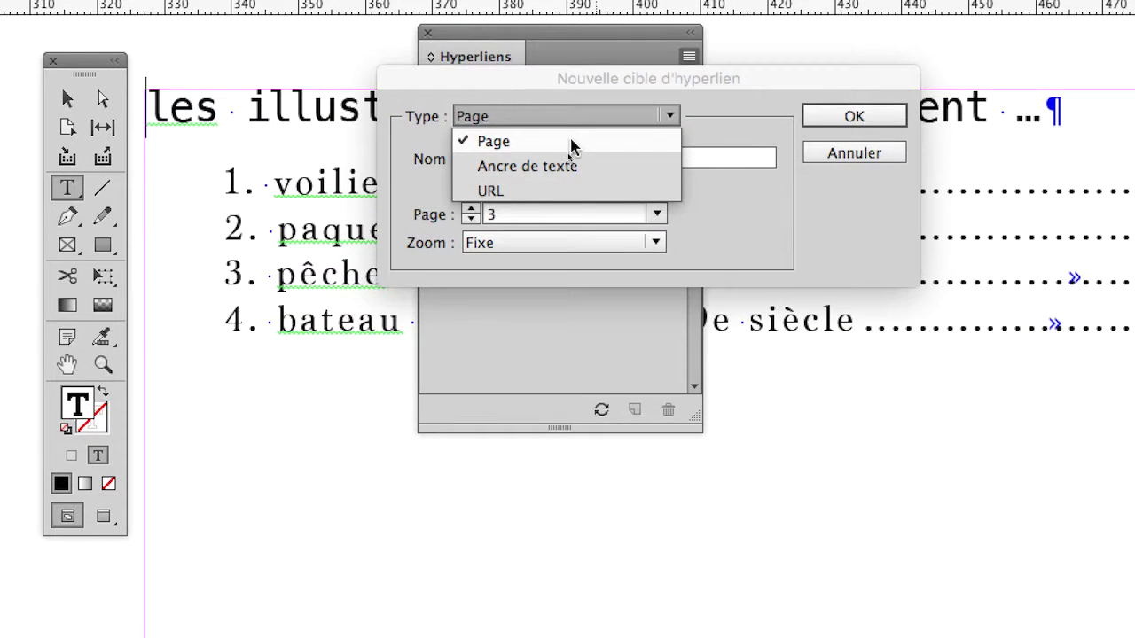
{"action": "left_click", "coordinate": [572, 147]}
{"action": "left_click", "coordinate": [545, 116]}
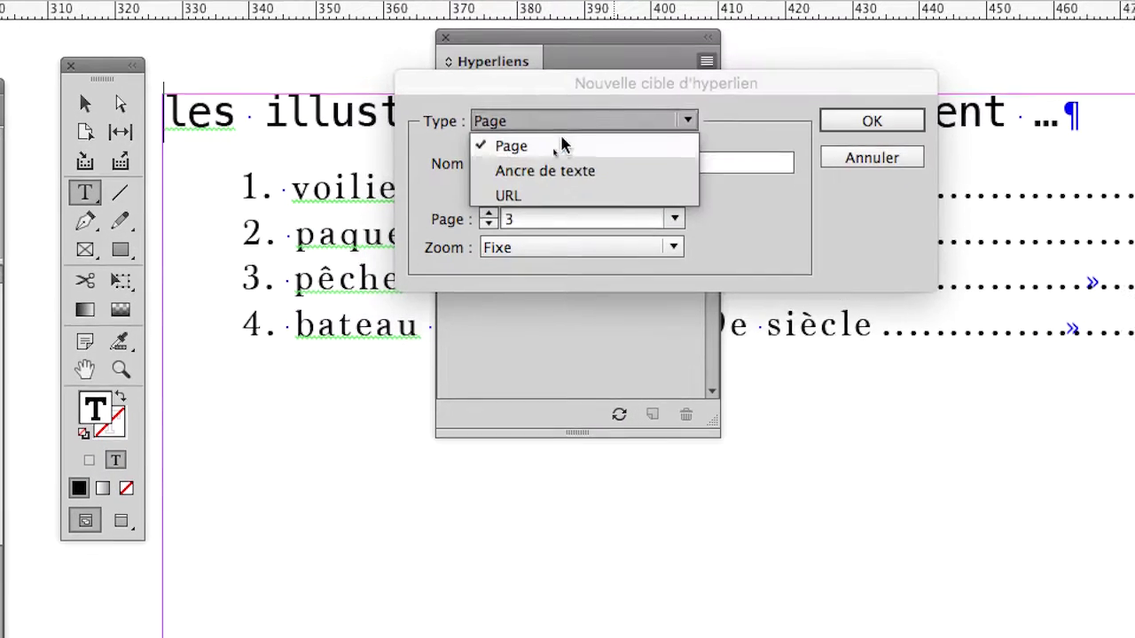
{"action": "left_click", "coordinate": [543, 144]}
{"action": "left_click", "coordinate": [561, 145]}
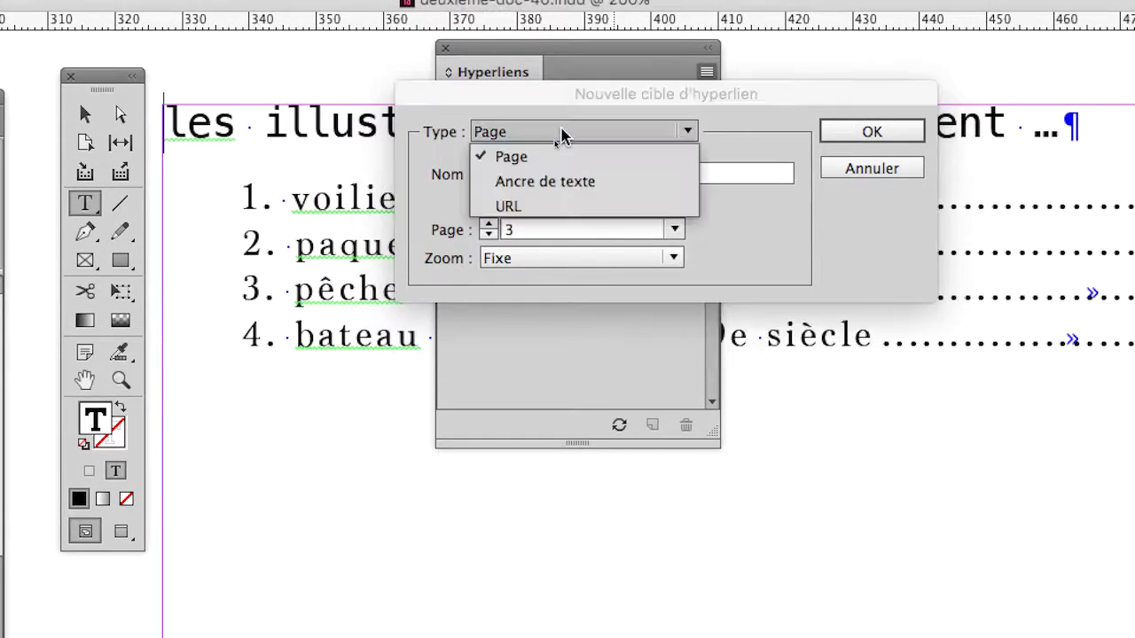
{"action": "left_click", "coordinate": [562, 143]}
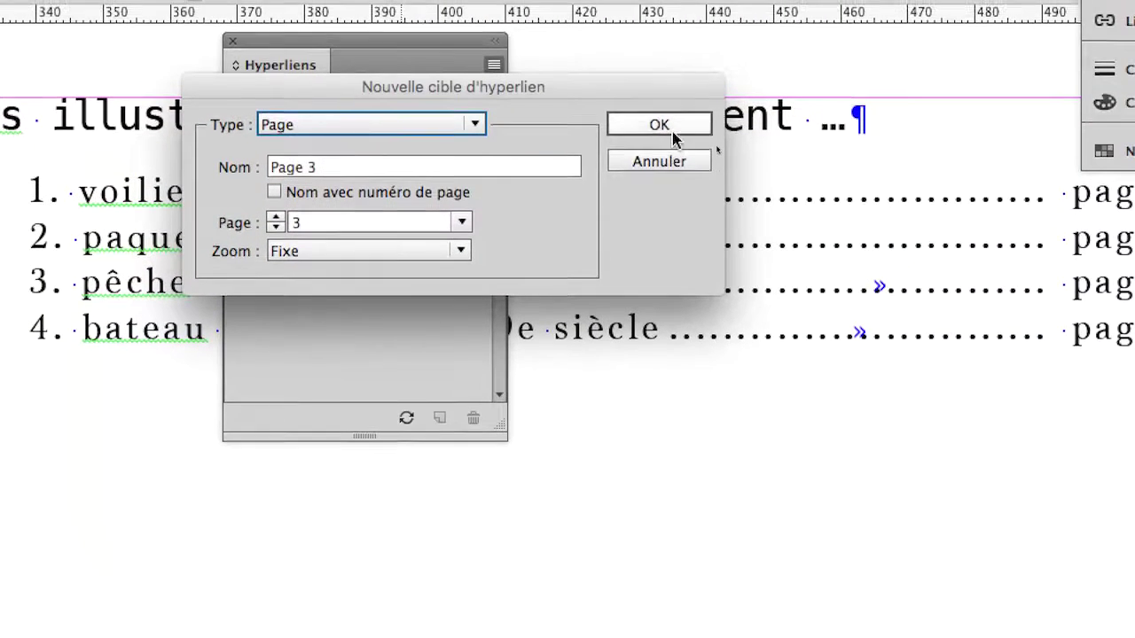
{"action": "left_click", "coordinate": [659, 128]}
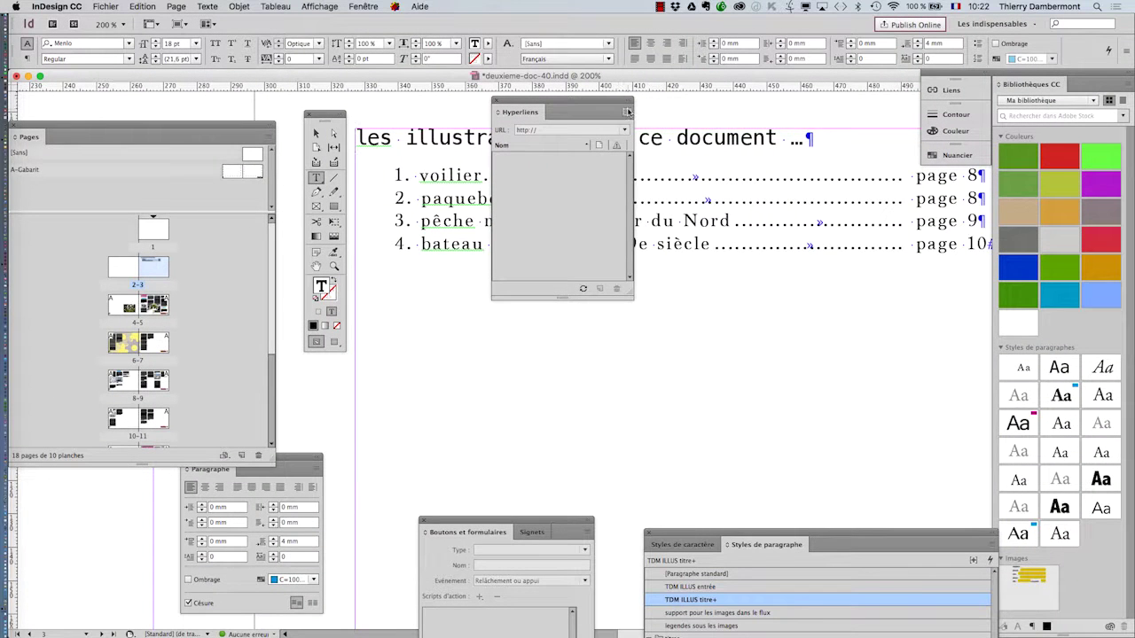
Step: Check which hyperlink destinations are defined in the destination options, and leave them without changing anything
{"action": "left_click", "coordinate": [821, 82]}
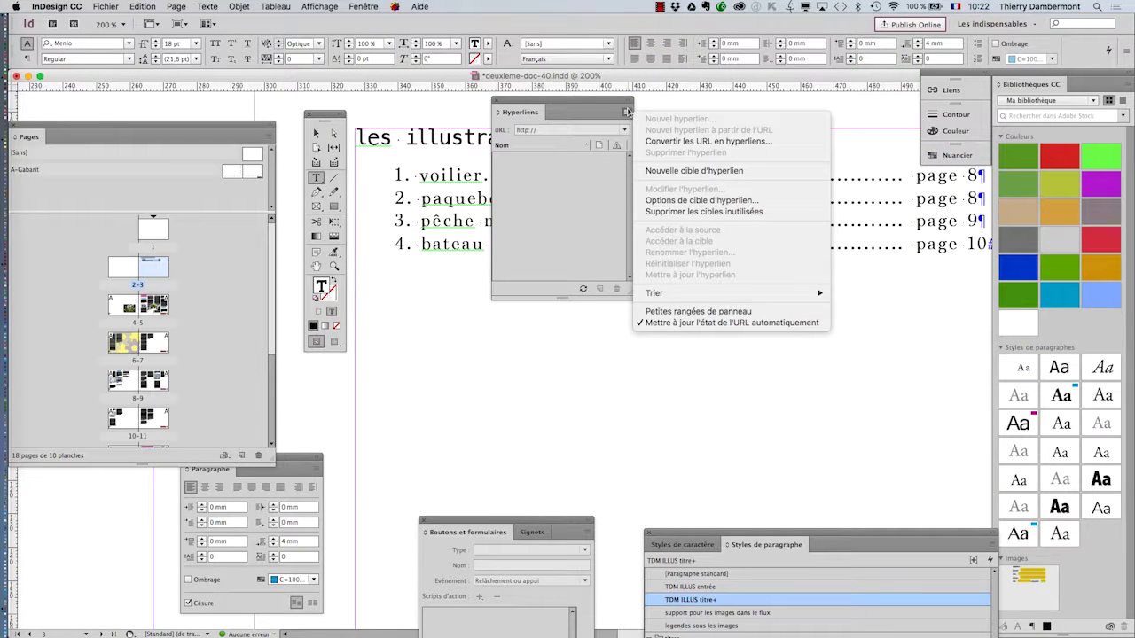
{"action": "left_click", "coordinate": [700, 200]}
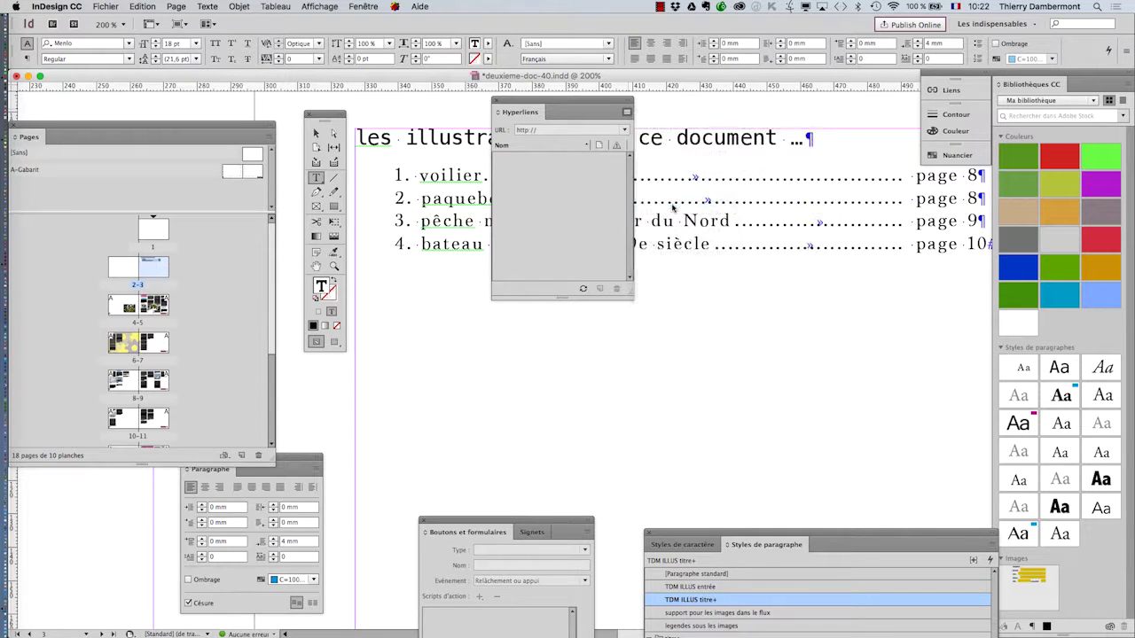
{"action": "left_click", "coordinate": [572, 279]}
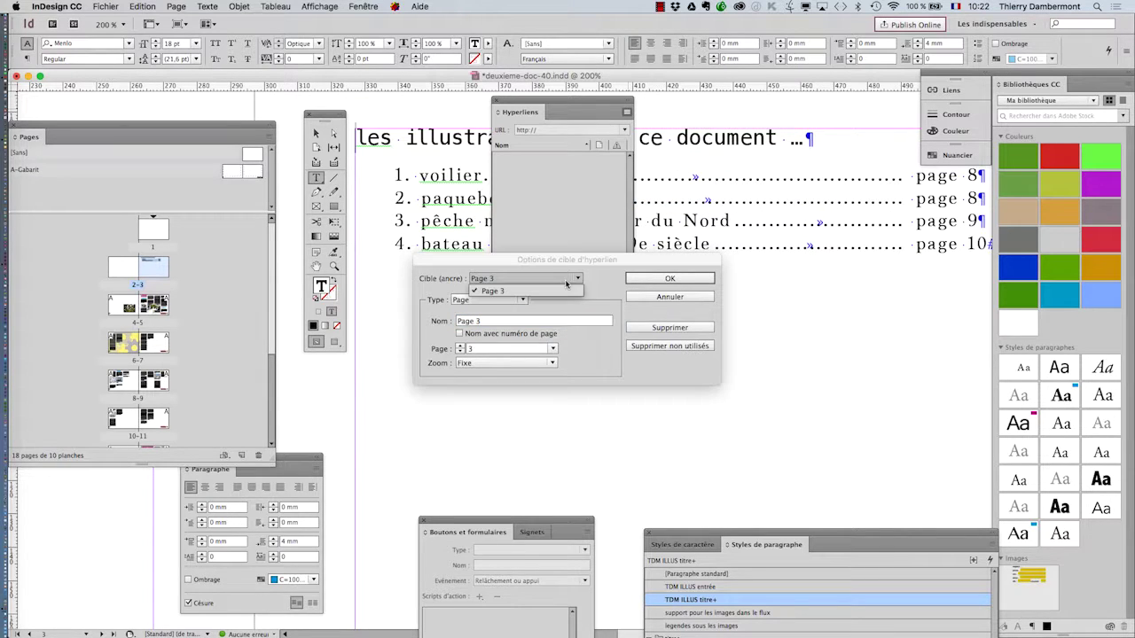
{"action": "left_click", "coordinate": [640, 298]}
{"action": "left_click", "coordinate": [627, 112]}
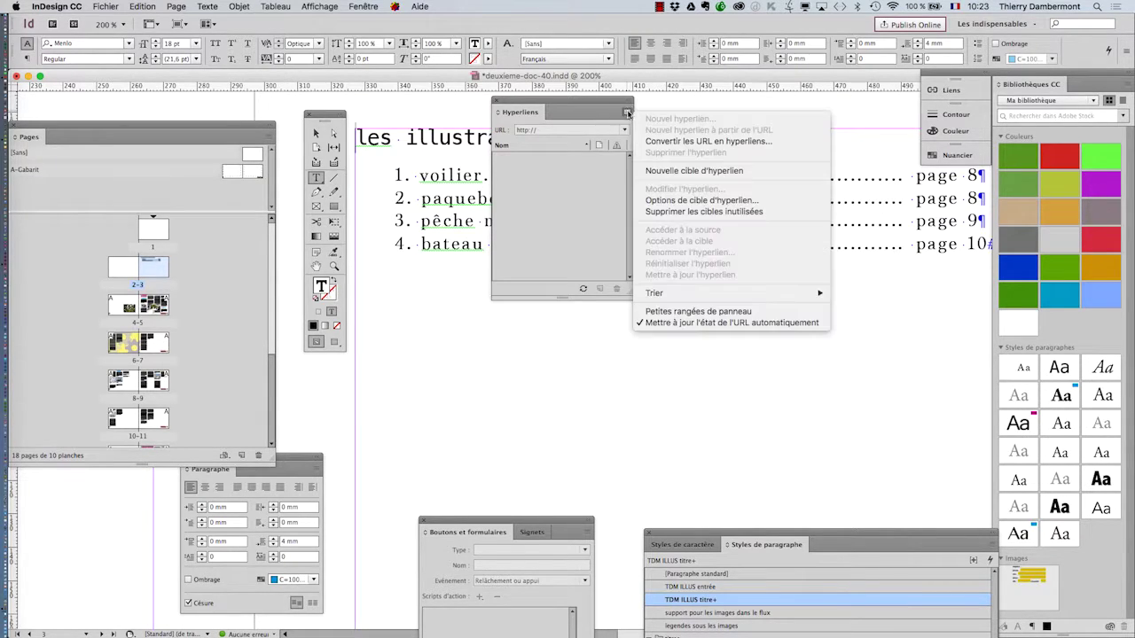
{"action": "left_click", "coordinate": [684, 202]}
{"action": "left_click", "coordinate": [527, 281]}
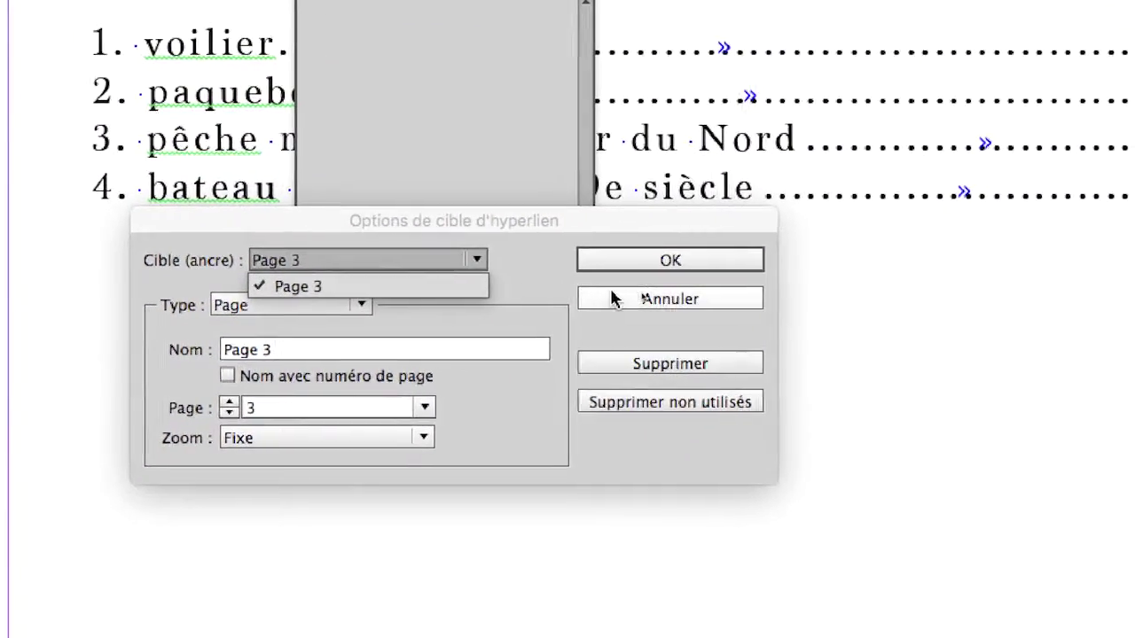
{"action": "left_click", "coordinate": [754, 317]}
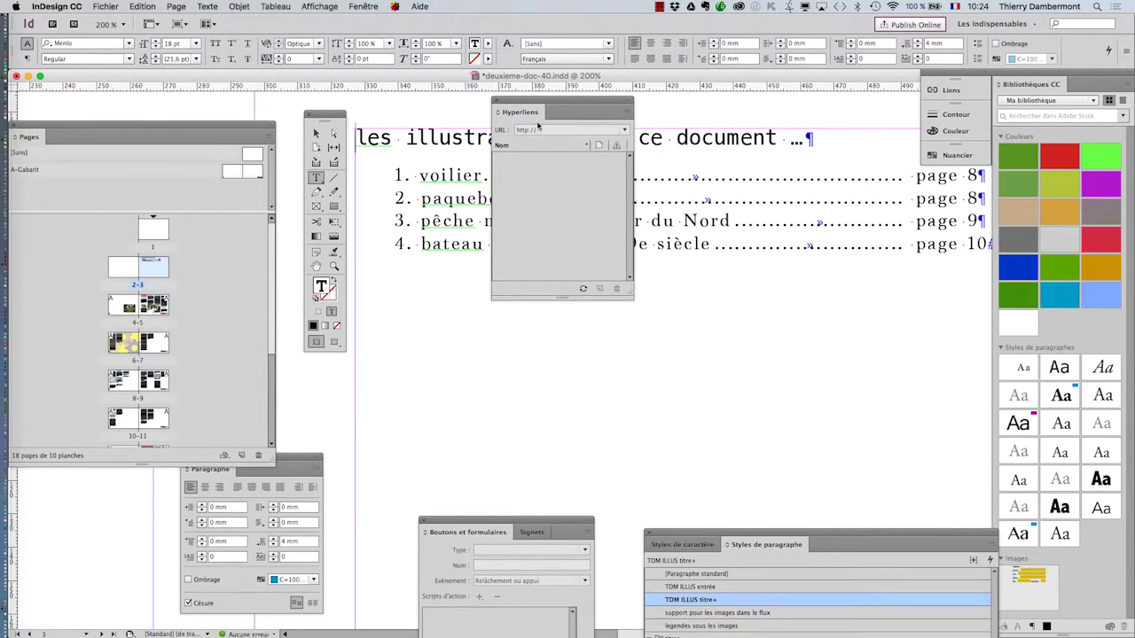
Step: Move the Hyperliens settings off the list's title, close them and view the whole of page 3
{"action": "left_click_drag", "start_coordinate": [536, 105], "coordinate": [697, 151]}
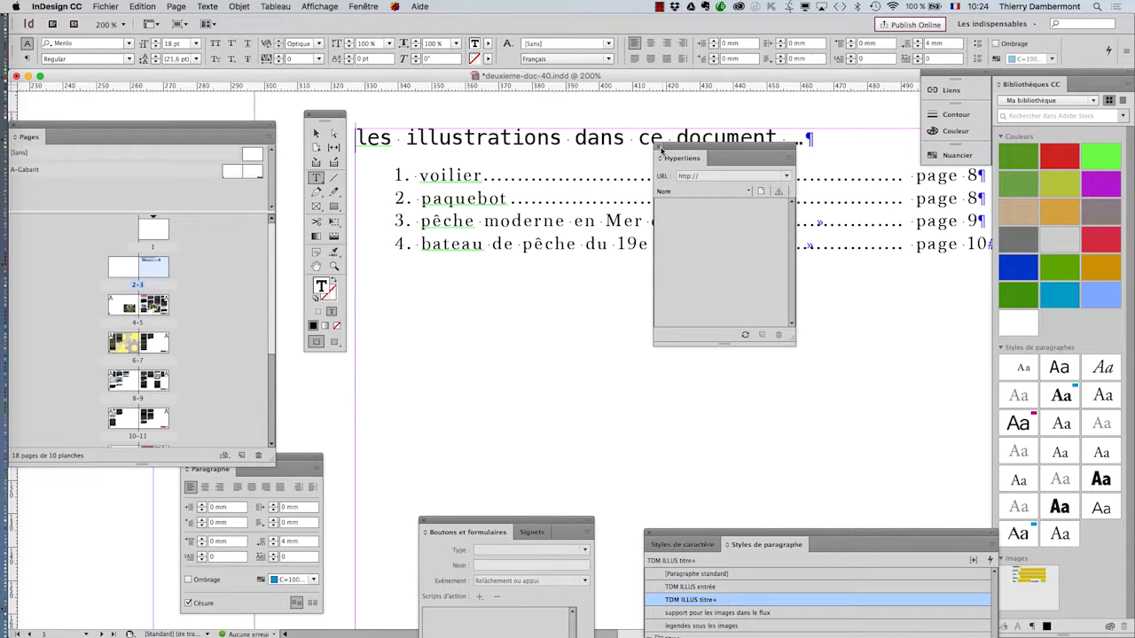
{"action": "left_click", "coordinate": [661, 152]}
{"action": "key", "text": "super+minus"}
{"action": "key", "text": "super+minus"}
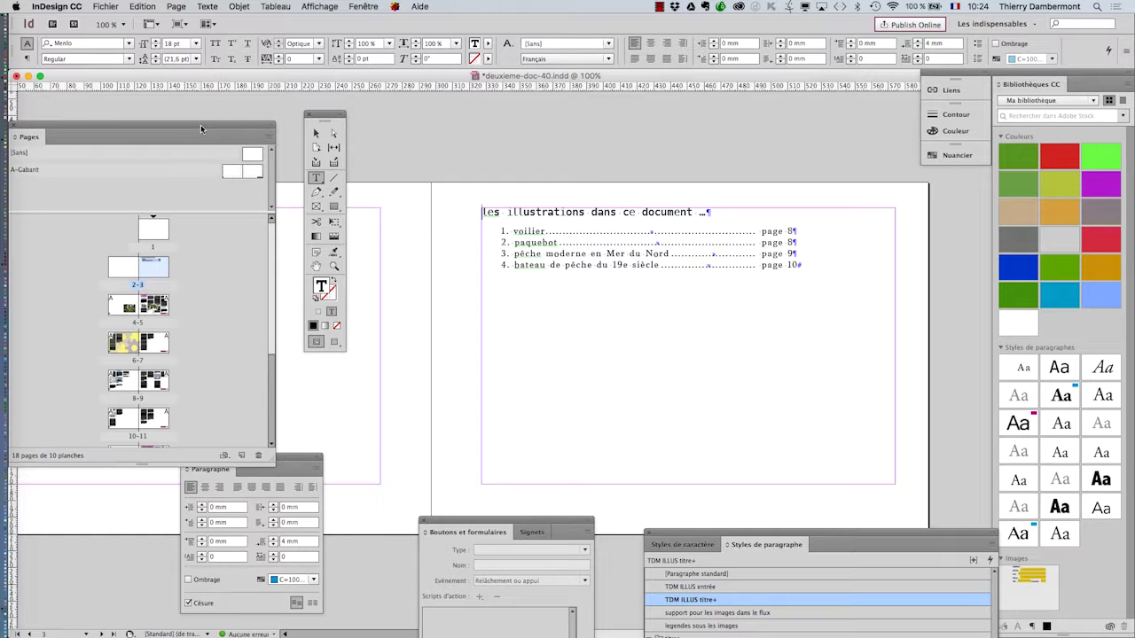
Step: Display the right-hand page of the A-Gabarit master, select its red button and bring the button settings up over the page
{"action": "left_click_drag", "start_coordinate": [200, 129], "coordinate": [317, 100]}
{"action": "double_click", "coordinate": [374, 147]}
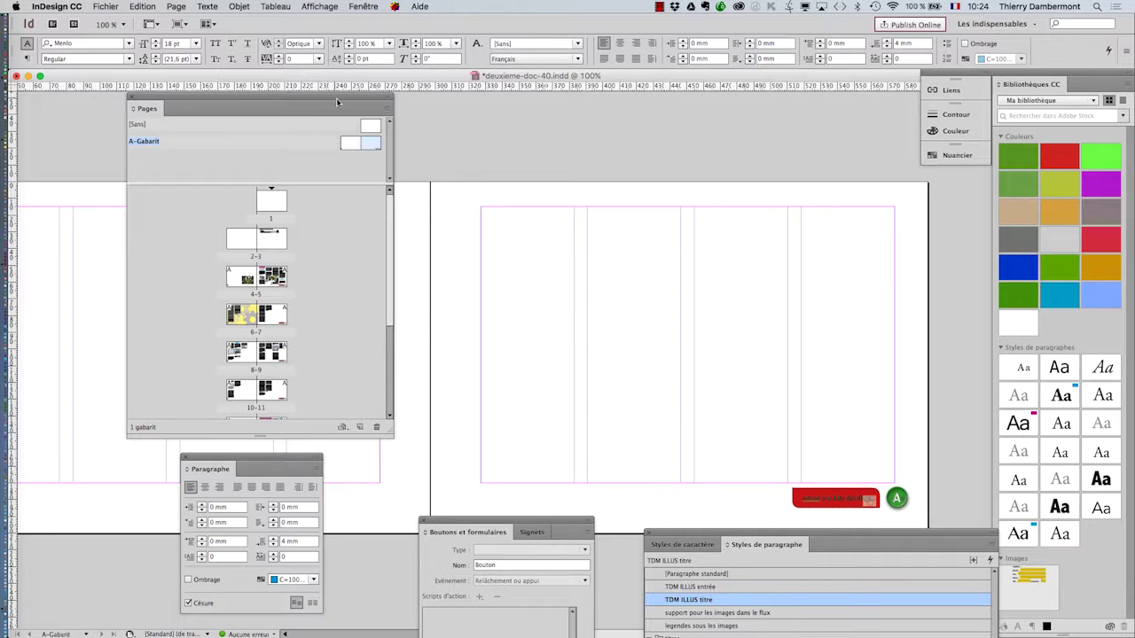
{"action": "left_click_drag", "start_coordinate": [336, 98], "coordinate": [209, 110]}
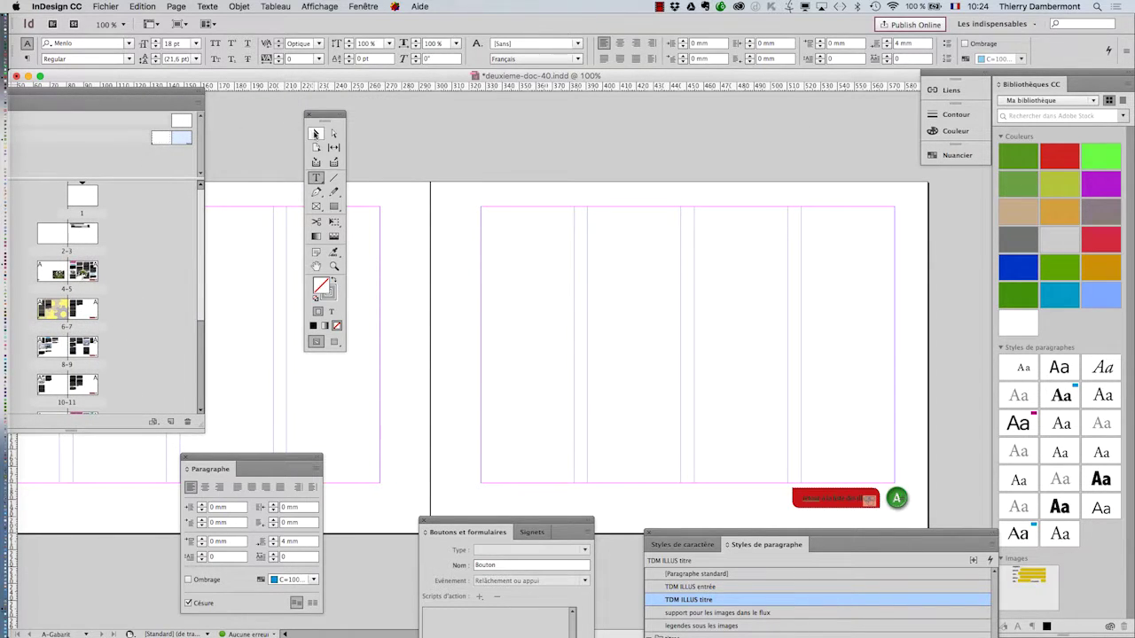
{"action": "left_click", "coordinate": [316, 133]}
{"action": "left_click", "coordinate": [827, 507]}
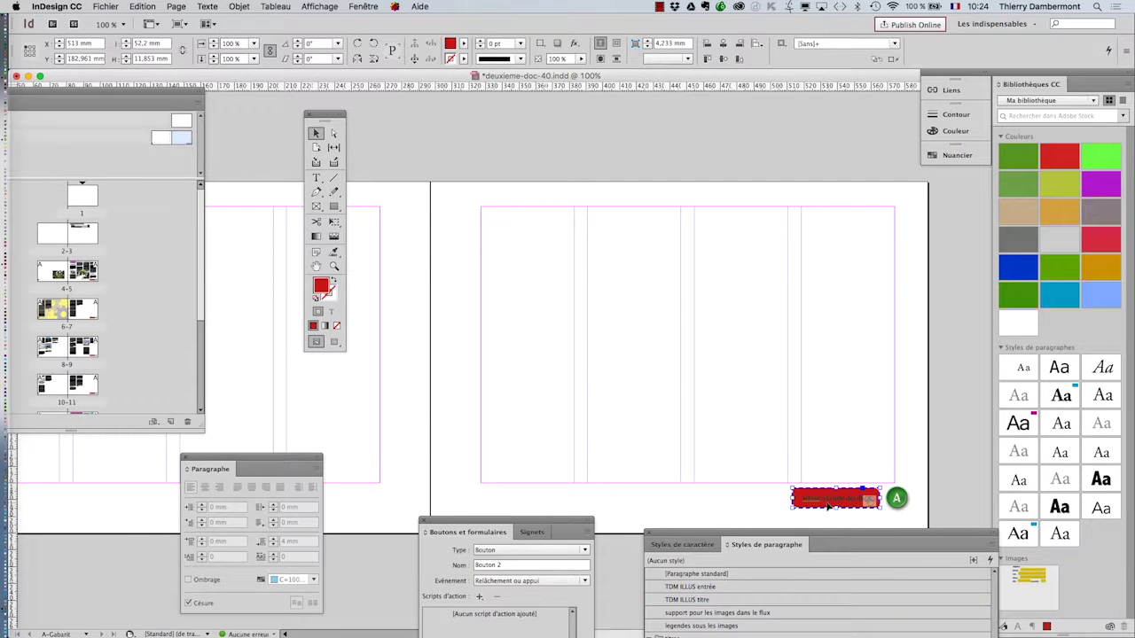
{"action": "left_click_drag", "start_coordinate": [557, 530], "coordinate": [594, 127]}
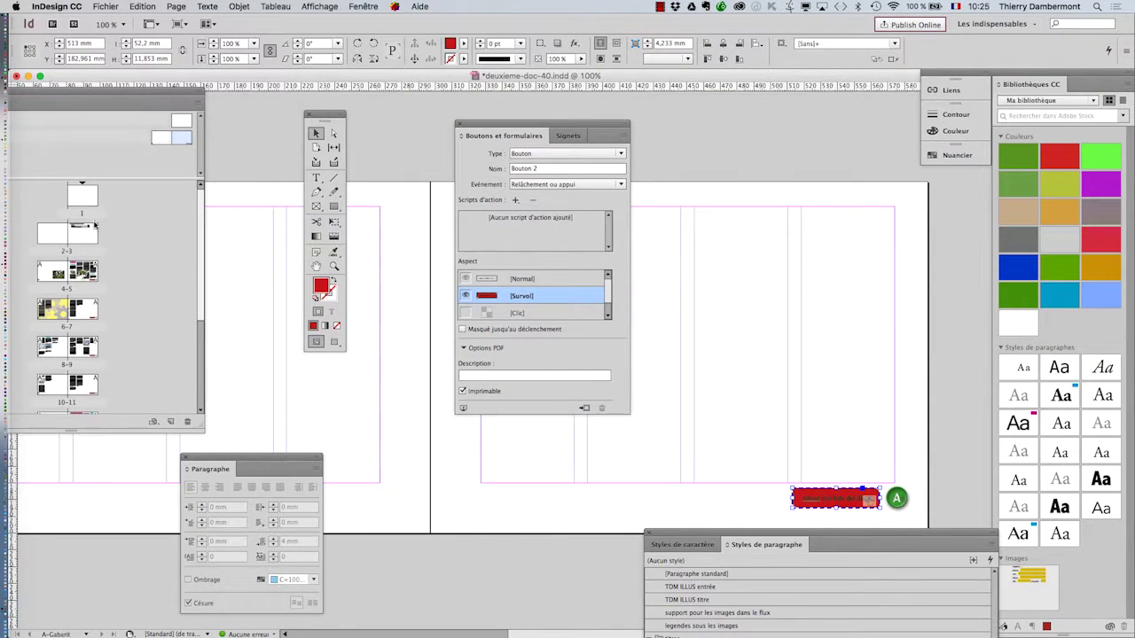
Step: Go back to page 3, clear the button settings off the list's title and examine the list of illustrations
{"action": "double_click", "coordinate": [86, 236]}
{"action": "left_click_drag", "start_coordinate": [580, 118], "coordinate": [898, 182]}
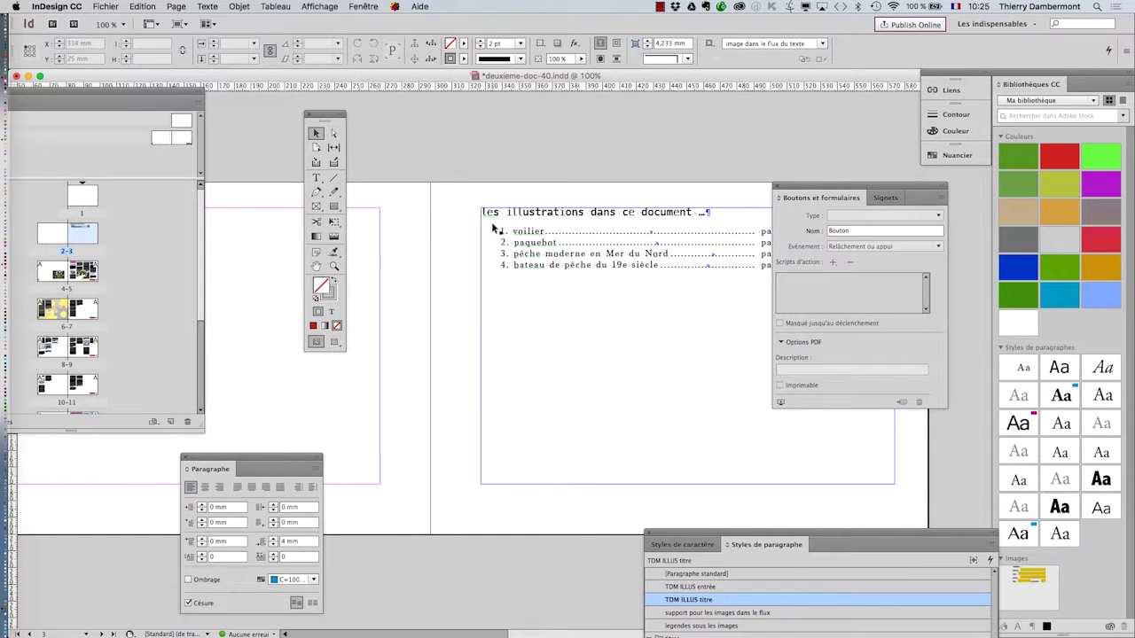
{"action": "scroll", "coordinate": [493, 233], "scroll_direction": "up", "scroll_amount": 5}
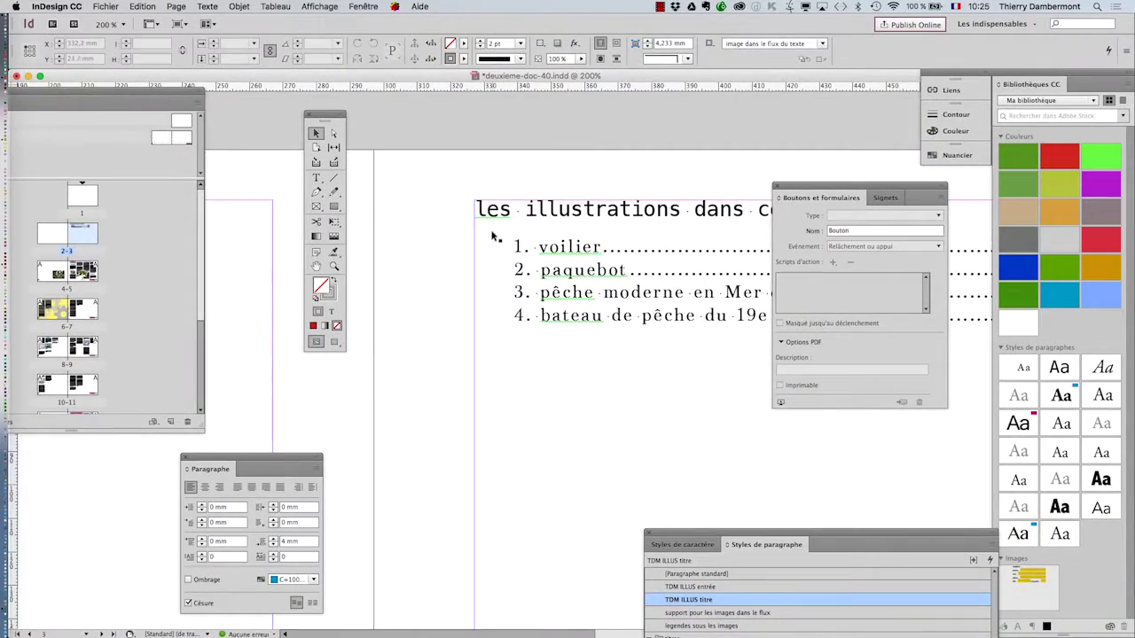
{"action": "scroll", "coordinate": [494, 240], "scroll_direction": "down", "scroll_amount": 3}
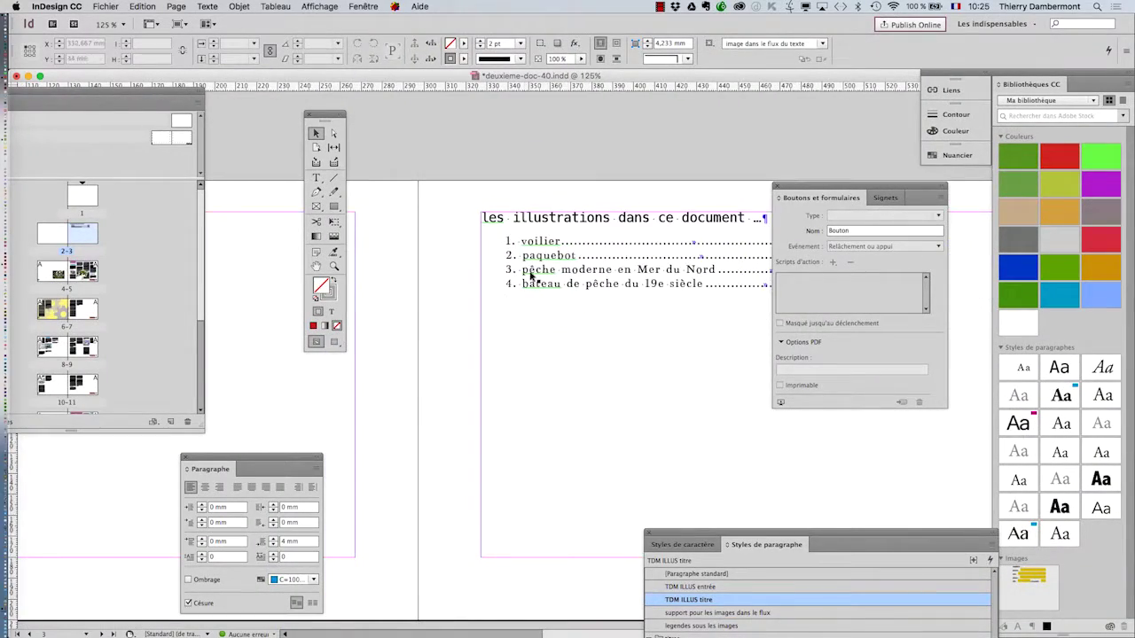
{"action": "scroll", "coordinate": [530, 275], "scroll_direction": "down", "scroll_amount": 1}
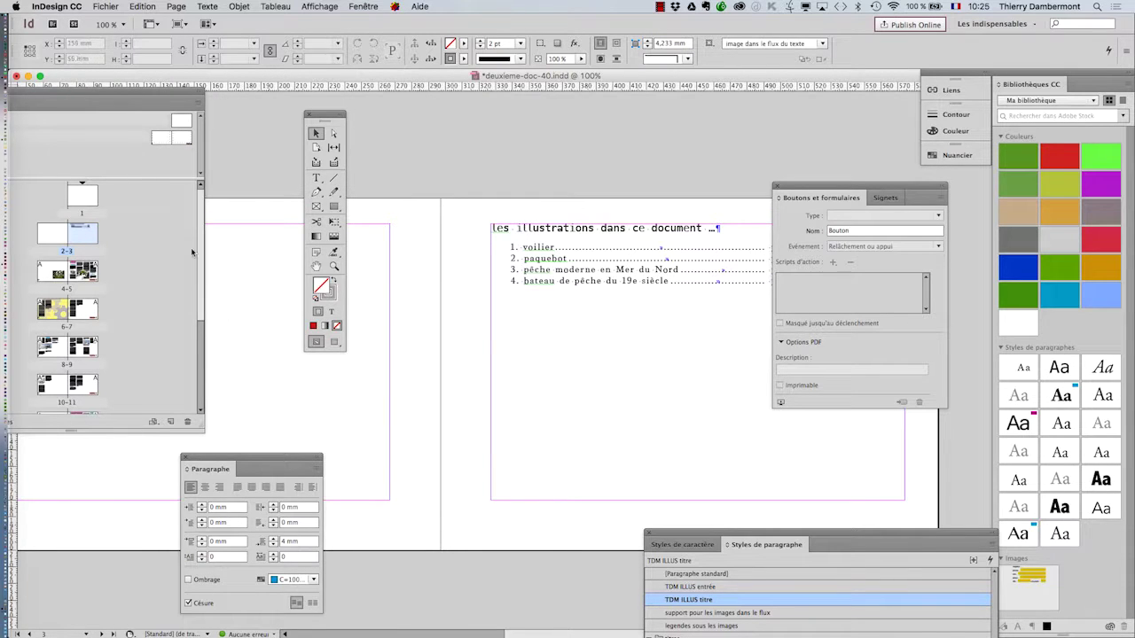
Step: Give the red button on the A-Gabarit master an Accéder à la cible action with Page 3 as its destination
{"action": "double_click", "coordinate": [185, 143]}
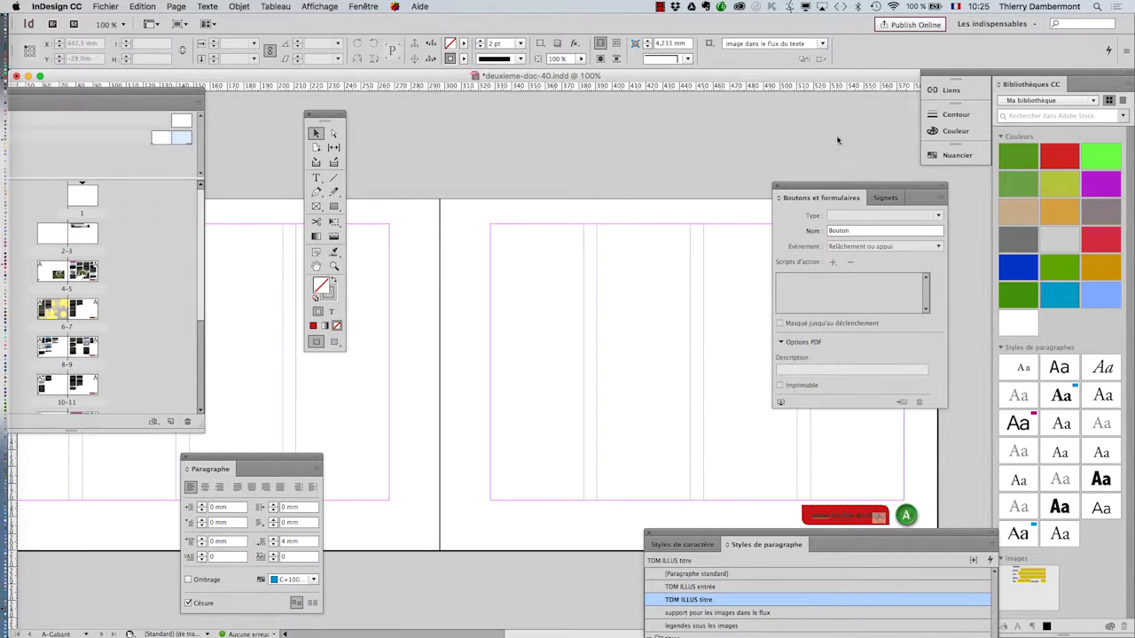
{"action": "left_click_drag", "start_coordinate": [814, 188], "coordinate": [363, 388]}
{"action": "left_click", "coordinate": [825, 517]}
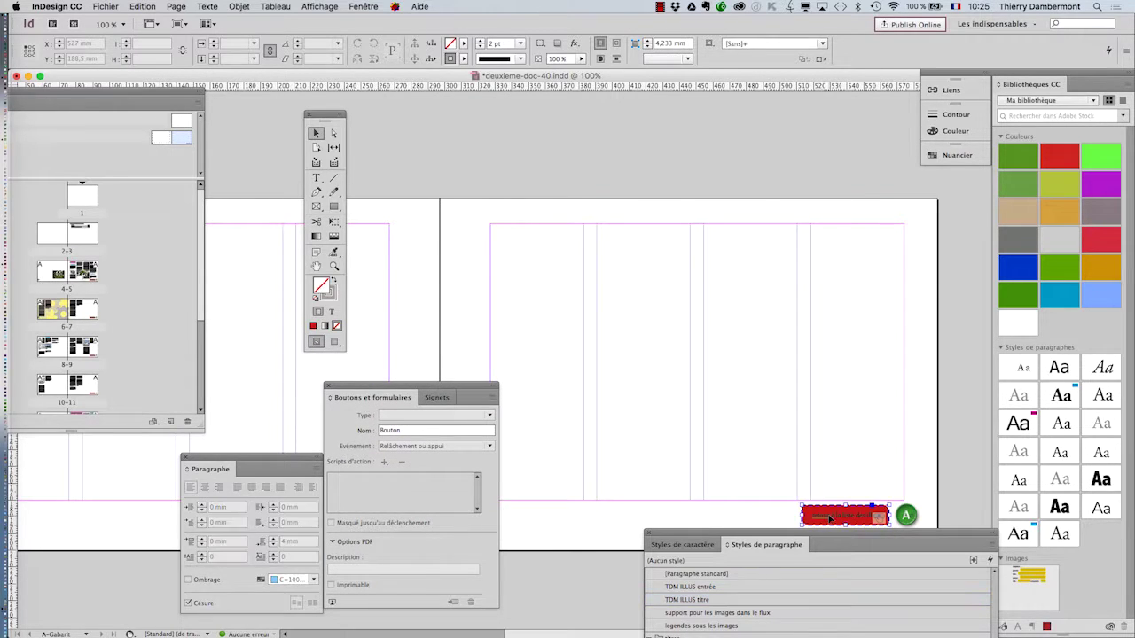
{"action": "left_click_drag", "start_coordinate": [454, 387], "coordinate": [866, 129]}
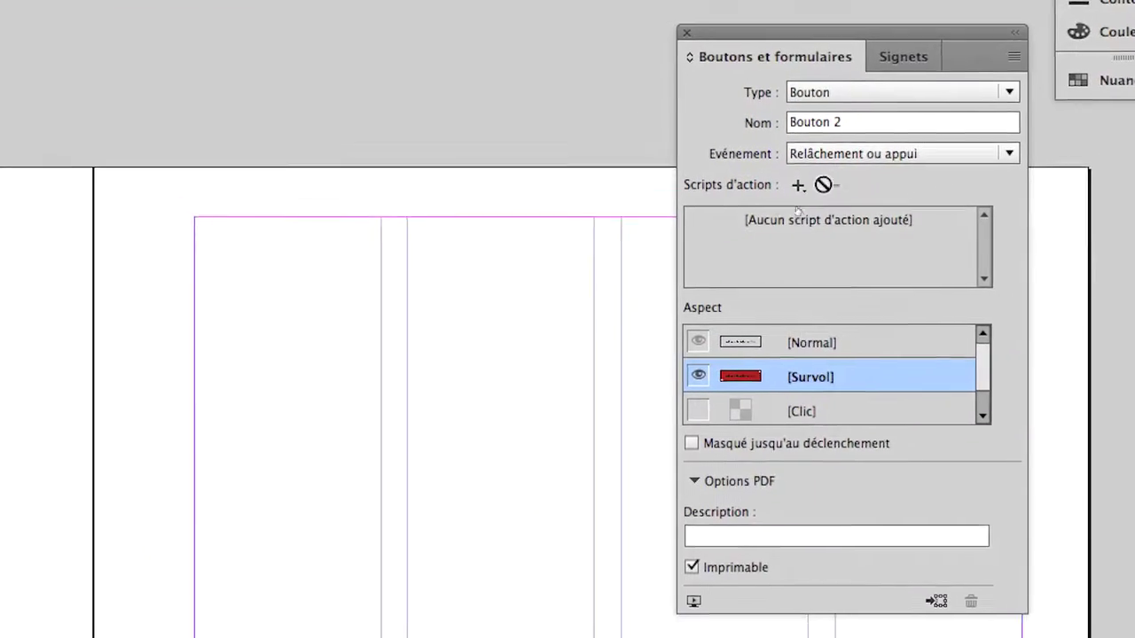
{"action": "left_click", "coordinate": [719, 286]}
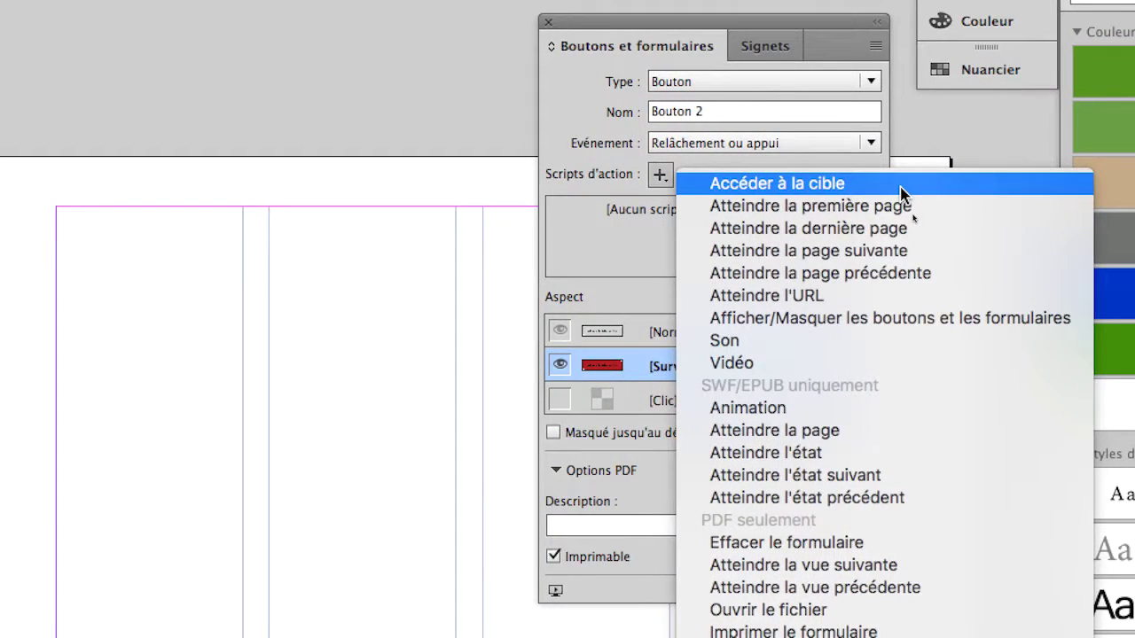
{"action": "left_click", "coordinate": [900, 190]}
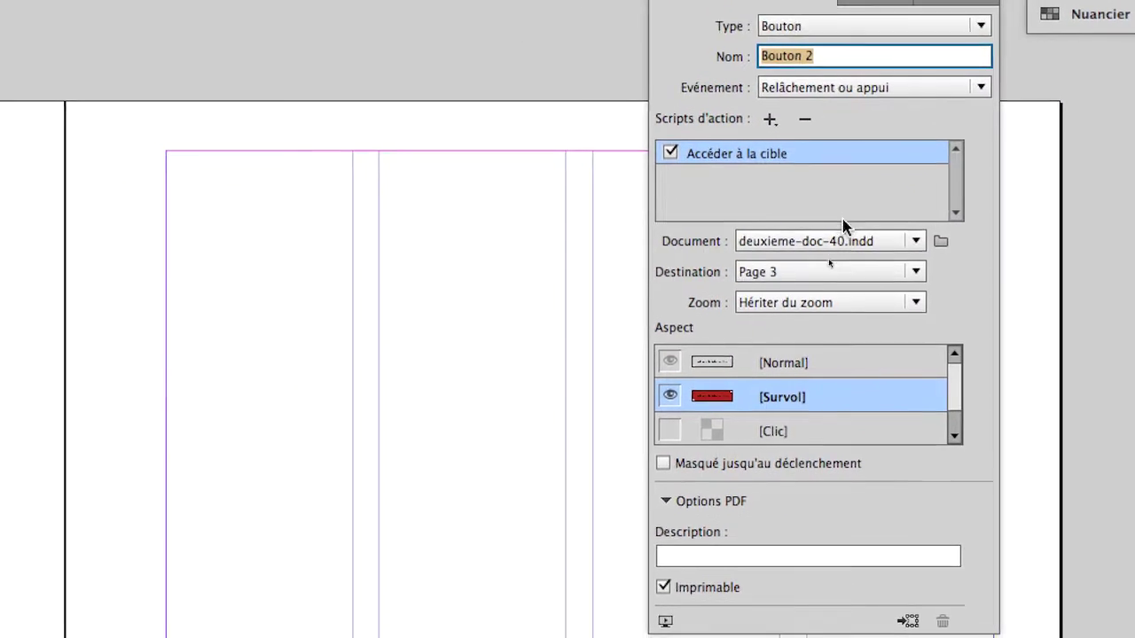
{"action": "left_click", "coordinate": [829, 272]}
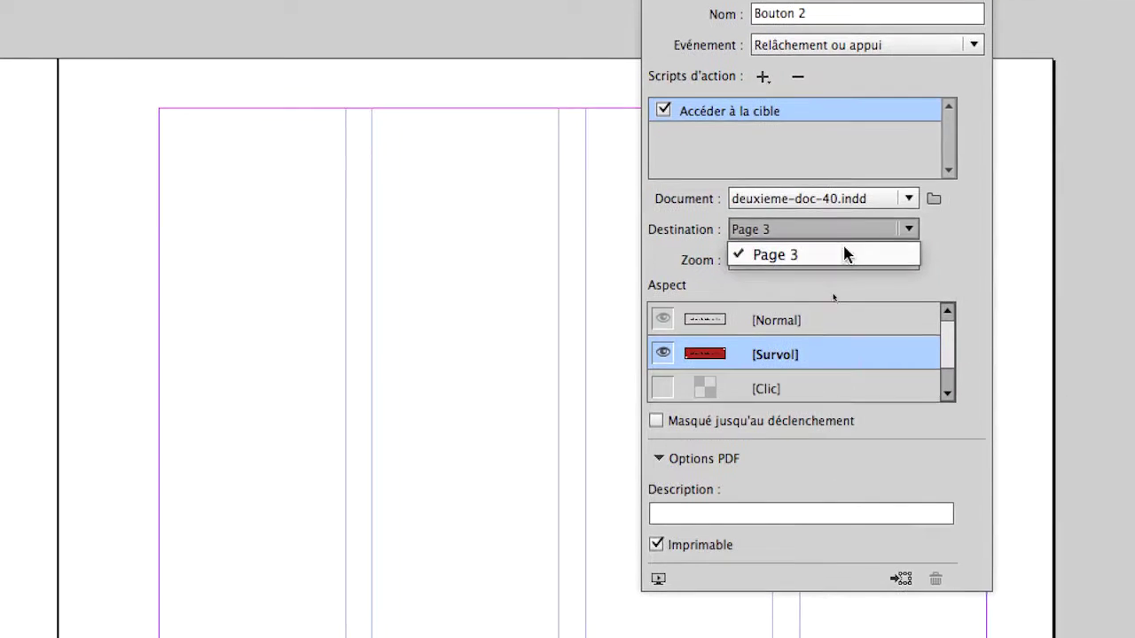
{"action": "left_click", "coordinate": [840, 256]}
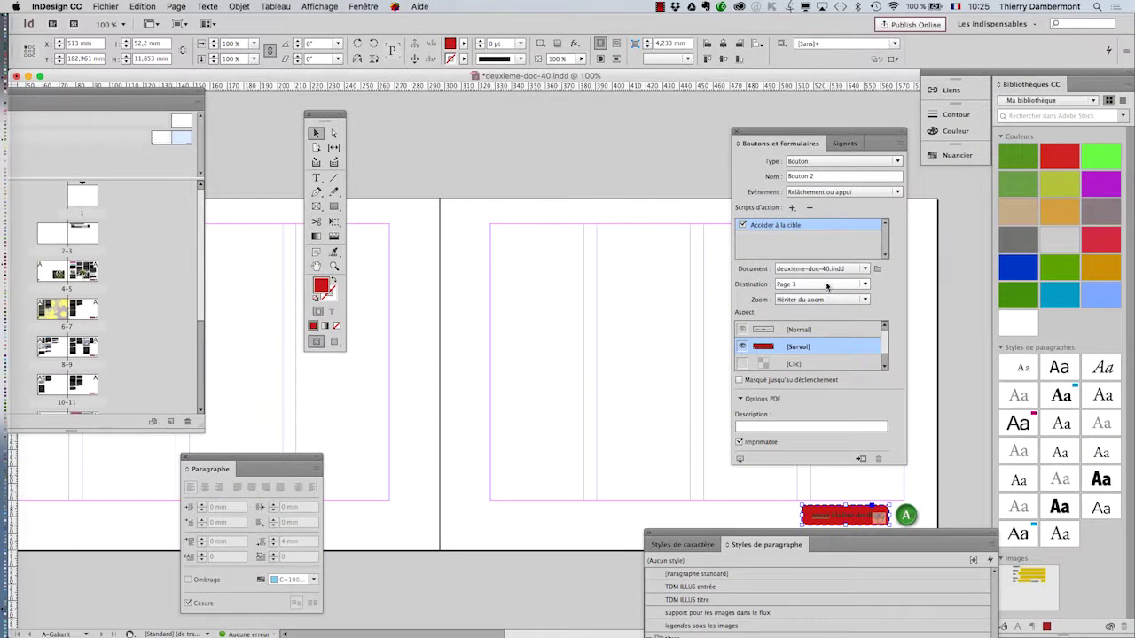
Step: Save the document under the new name deuxieme-doc-41.indd in the ID-premier-jour folder
{"action": "left_click", "coordinate": [104, 6]}
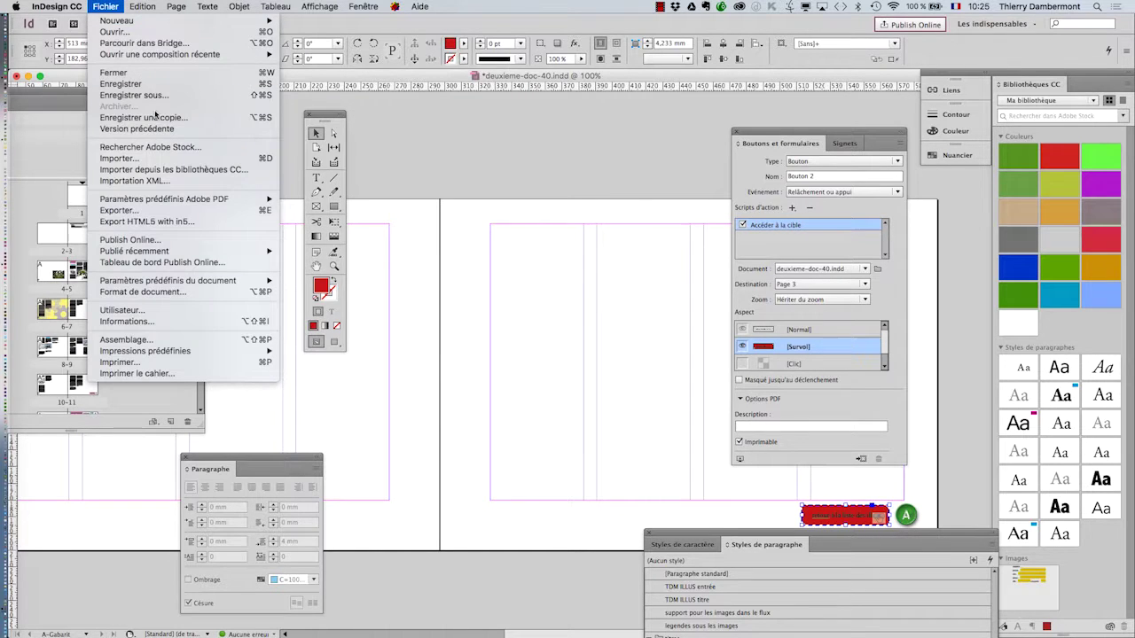
{"action": "left_click", "coordinate": [156, 100]}
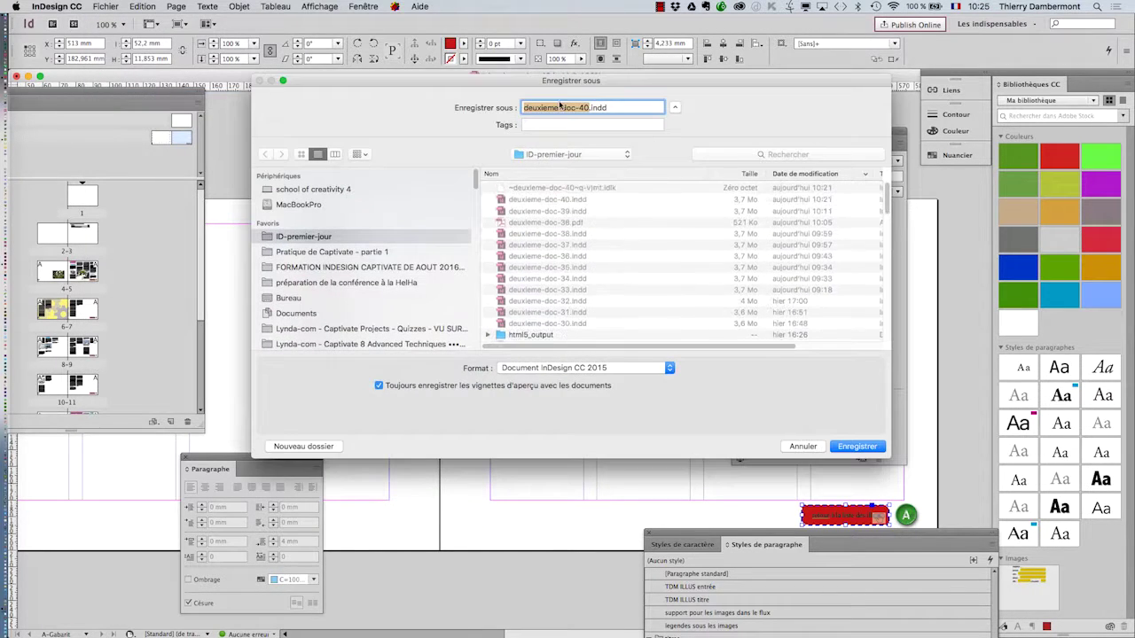
{"action": "left_click", "coordinate": [588, 107]}
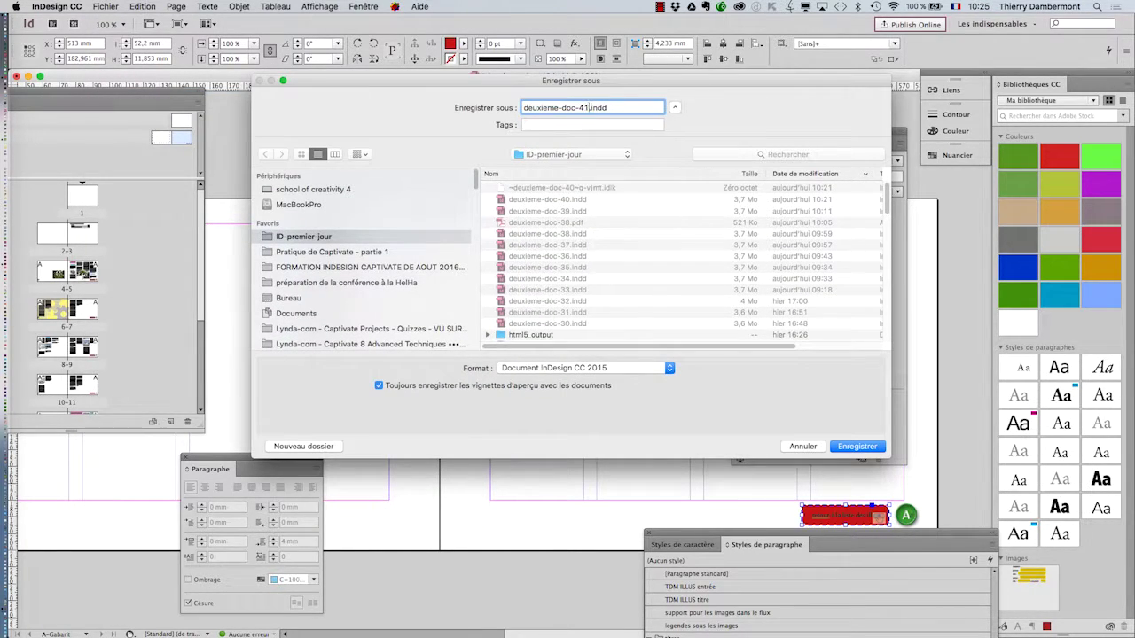
{"action": "type", "text": "1"}
{"action": "key", "text": "Return"}
Step: Export all pages as spreads to the interactive PDF deuxieme-doc-41.pdf, accepting the conversion to RGB colours
{"action": "left_click", "coordinate": [105, 5]}
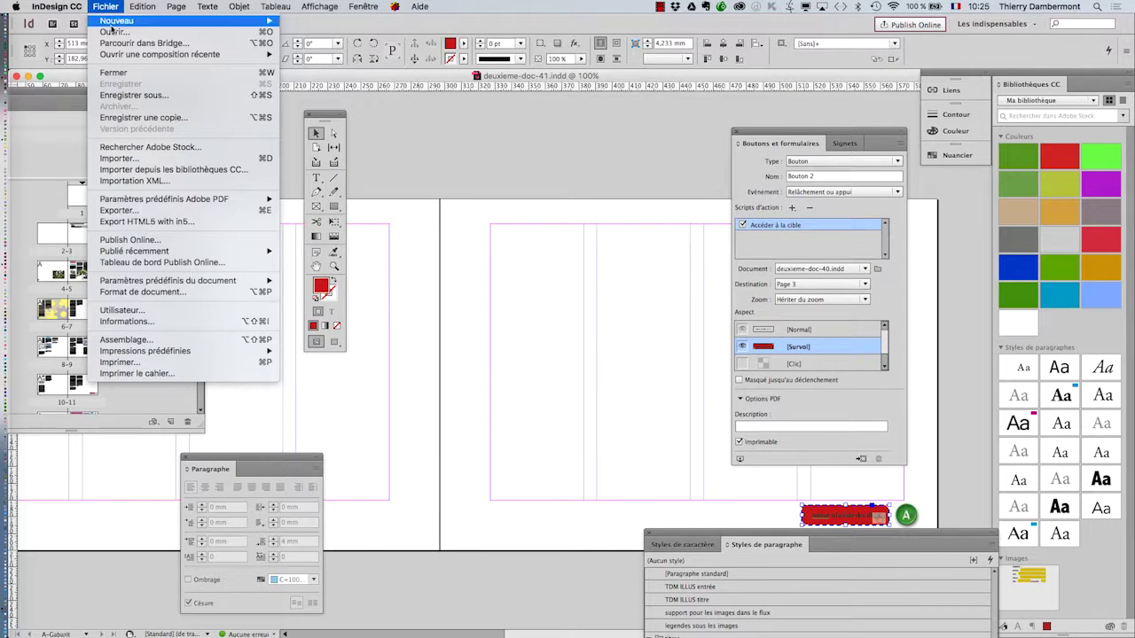
{"action": "left_click", "coordinate": [454, 164]}
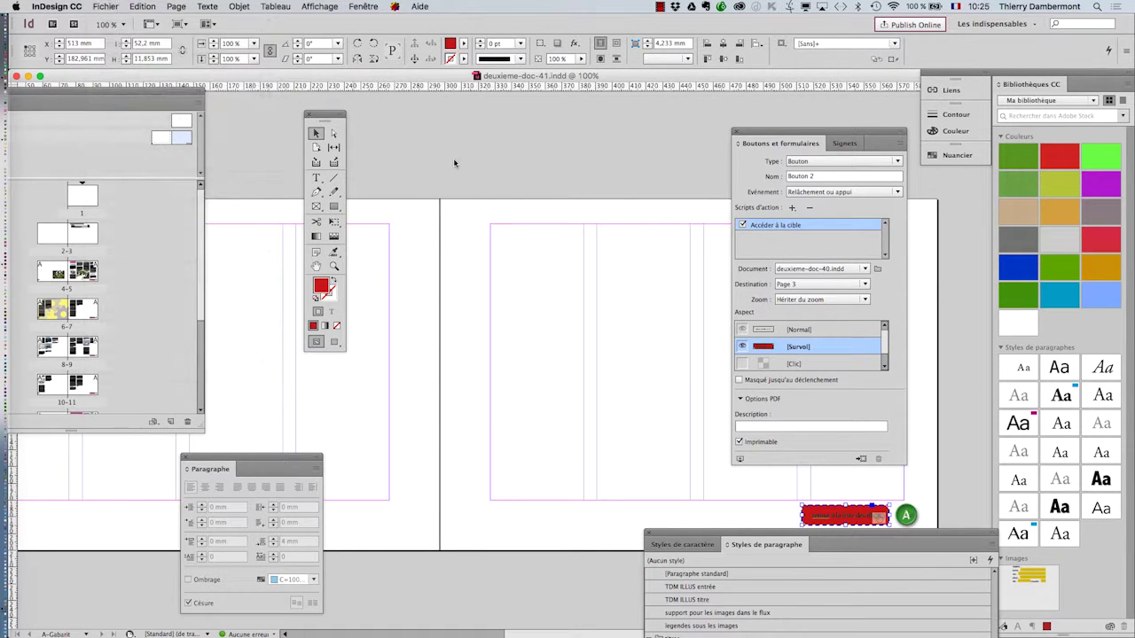
{"action": "left_click", "coordinate": [102, 5]}
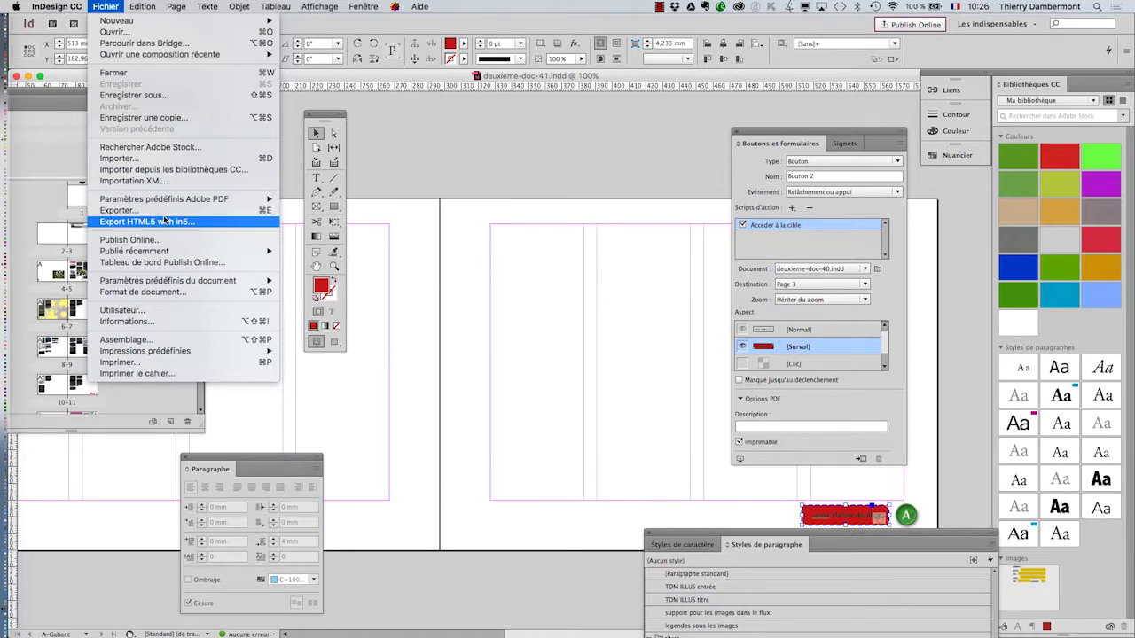
{"action": "left_click", "coordinate": [119, 210]}
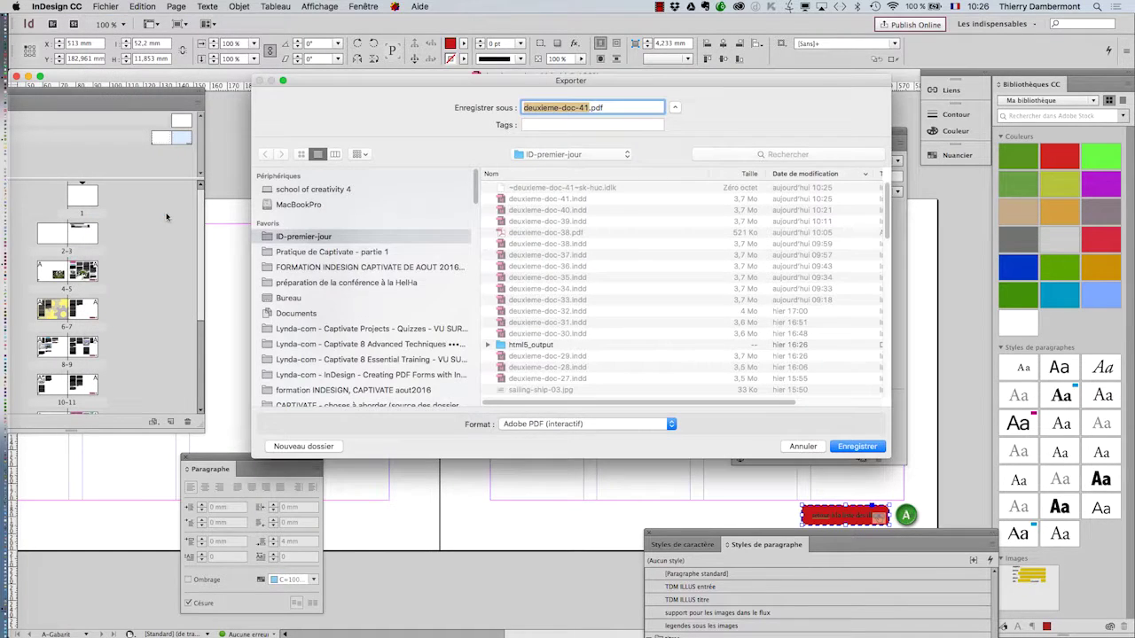
{"action": "left_click", "coordinate": [876, 450]}
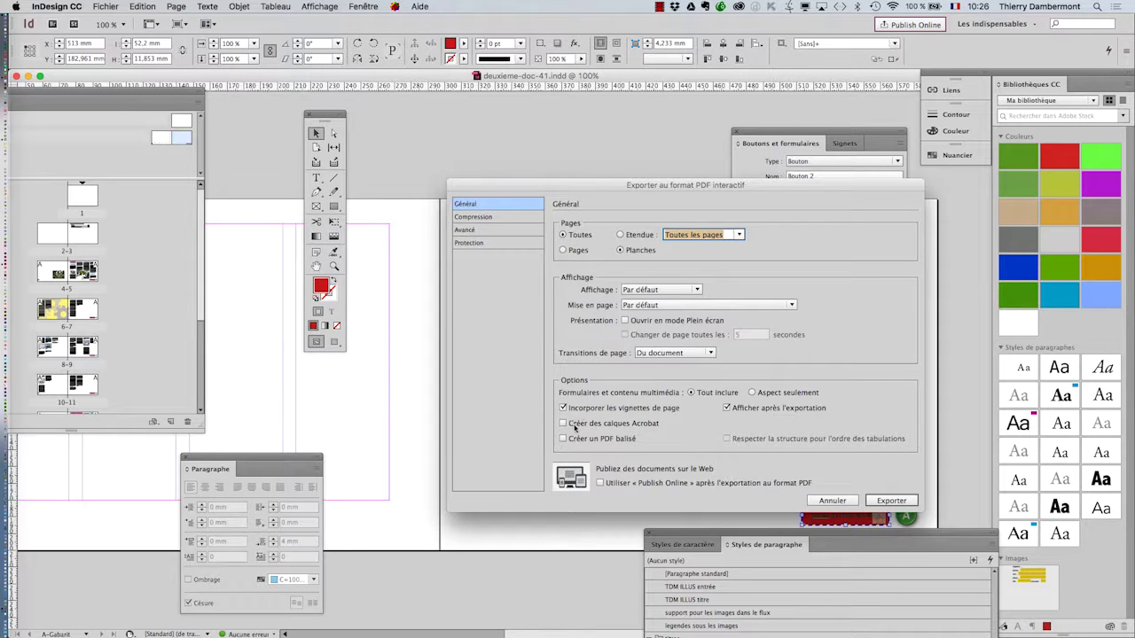
{"action": "left_click", "coordinate": [894, 500]}
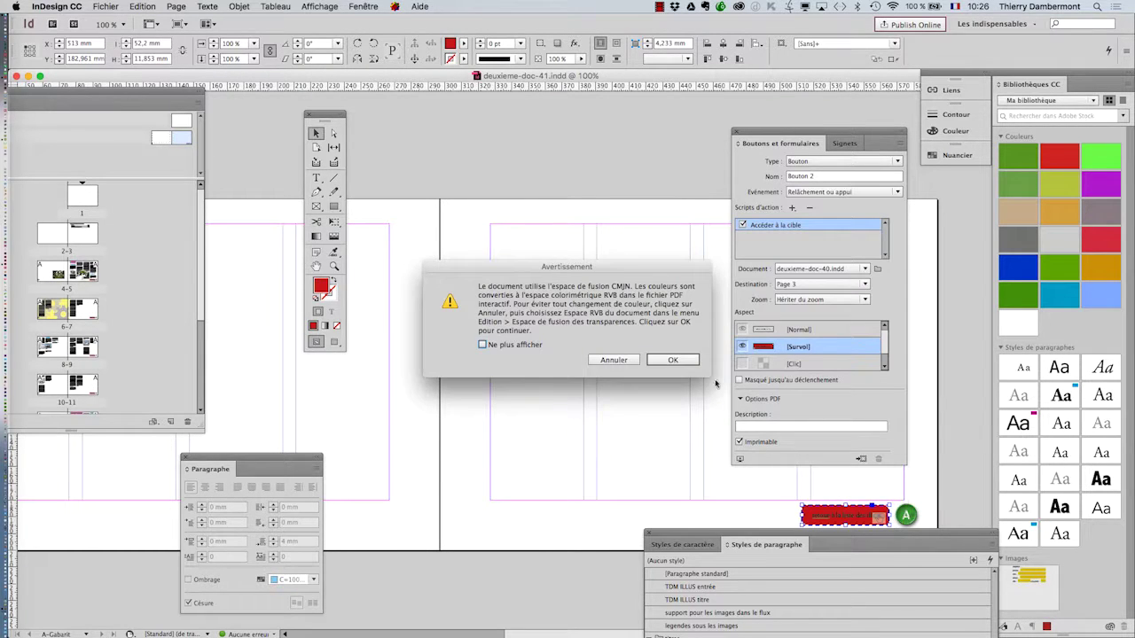
{"action": "left_click", "coordinate": [672, 360]}
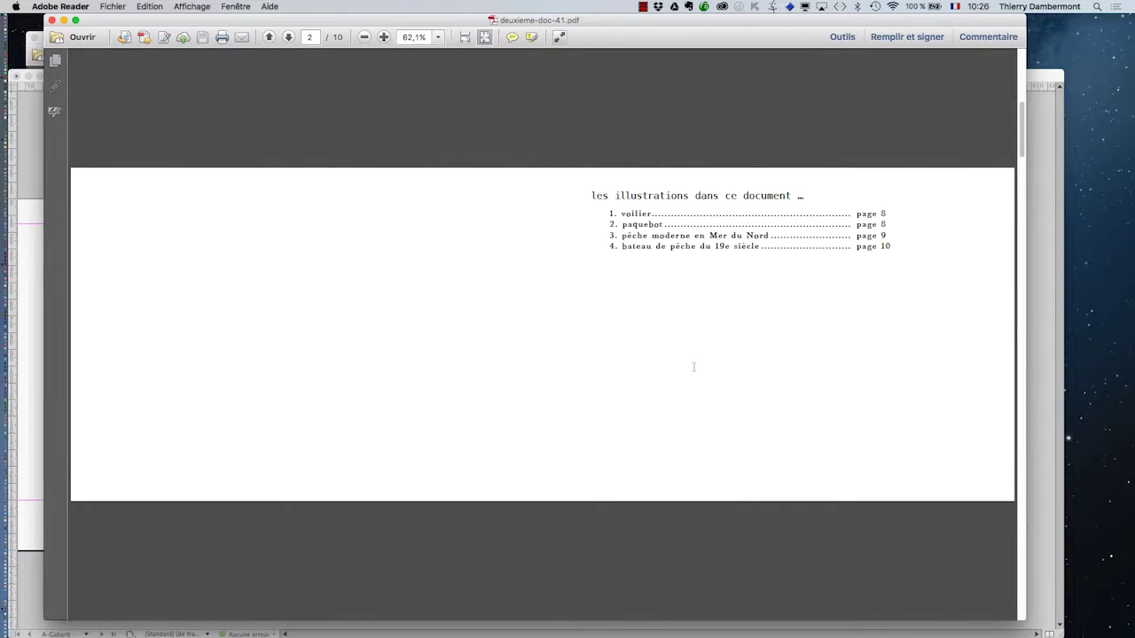
Step: Look through the first spreads of the exported PDF in Adobe Reader and stop at the list of illustrations
{"action": "scroll", "coordinate": [694, 366], "scroll_direction": "down", "scroll_amount": 2}
{"action": "scroll", "coordinate": [694, 370], "scroll_direction": "up", "scroll_amount": 2}
{"action": "scroll", "coordinate": [694, 370], "scroll_direction": "down", "scroll_amount": 1}
{"action": "scroll", "coordinate": [694, 370], "scroll_direction": "up", "scroll_amount": 2}
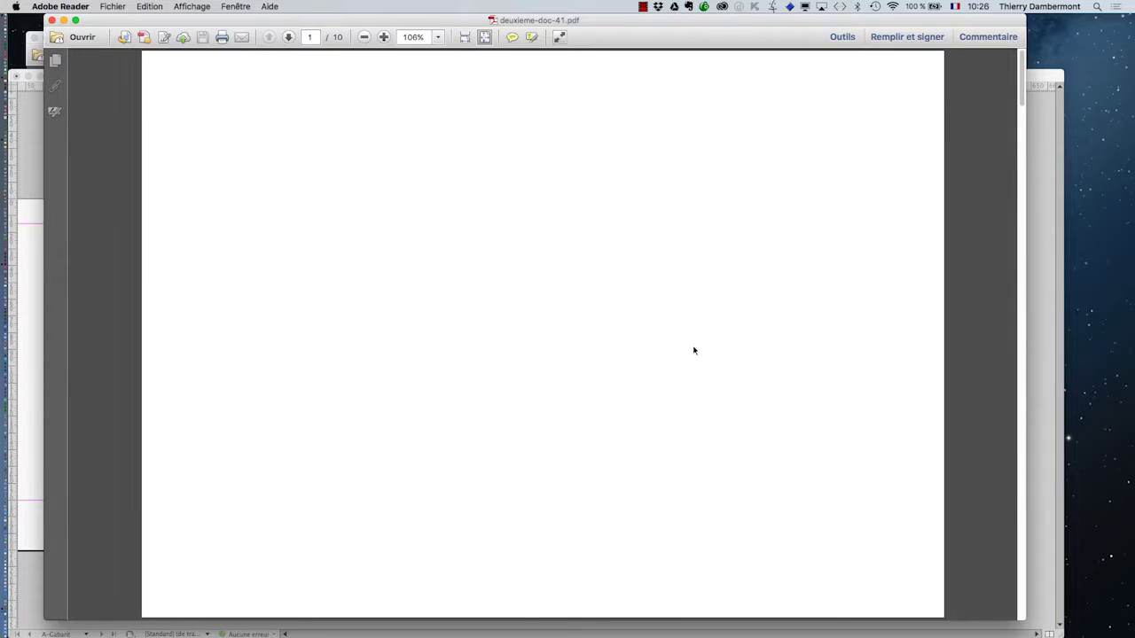
{"action": "scroll", "coordinate": [694, 350], "scroll_direction": "down", "scroll_amount": 1}
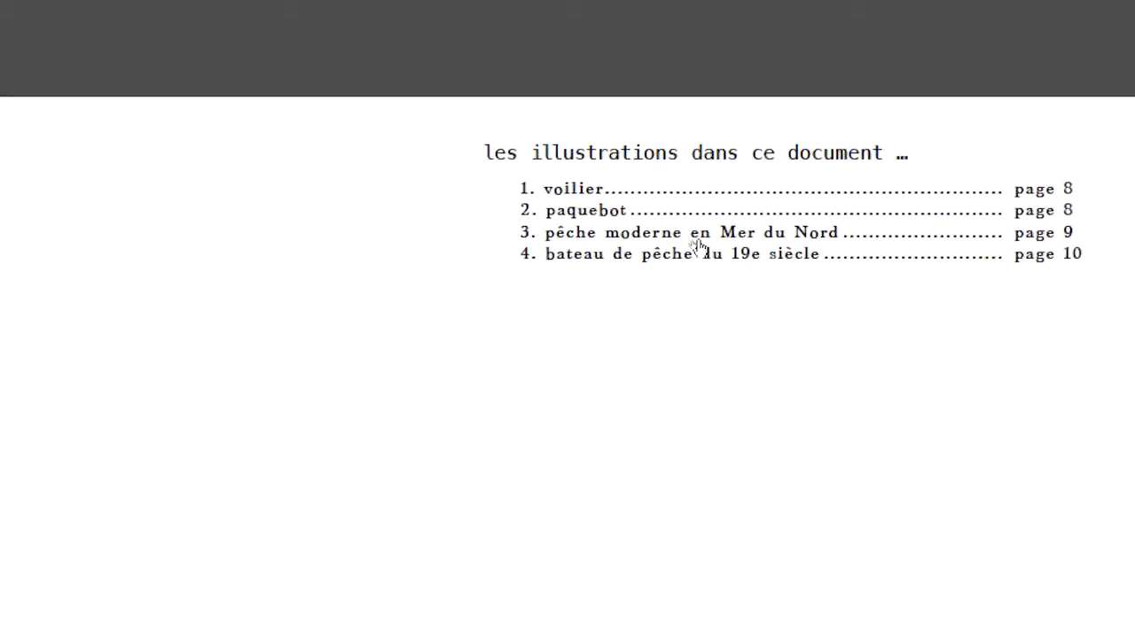
Step: Test the PDF links by following the "pêche moderne en Mer du Nord" entry and returning through page 9's "retour à la liste des illus" button
{"action": "left_click", "coordinate": [673, 243]}
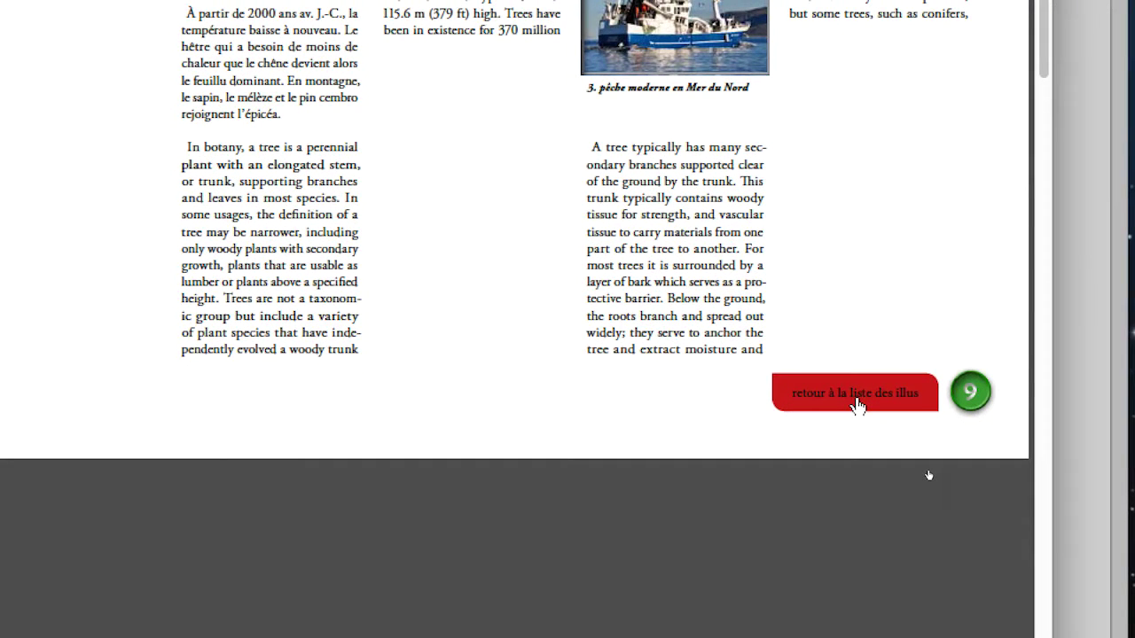
{"action": "left_click", "coordinate": [857, 401]}
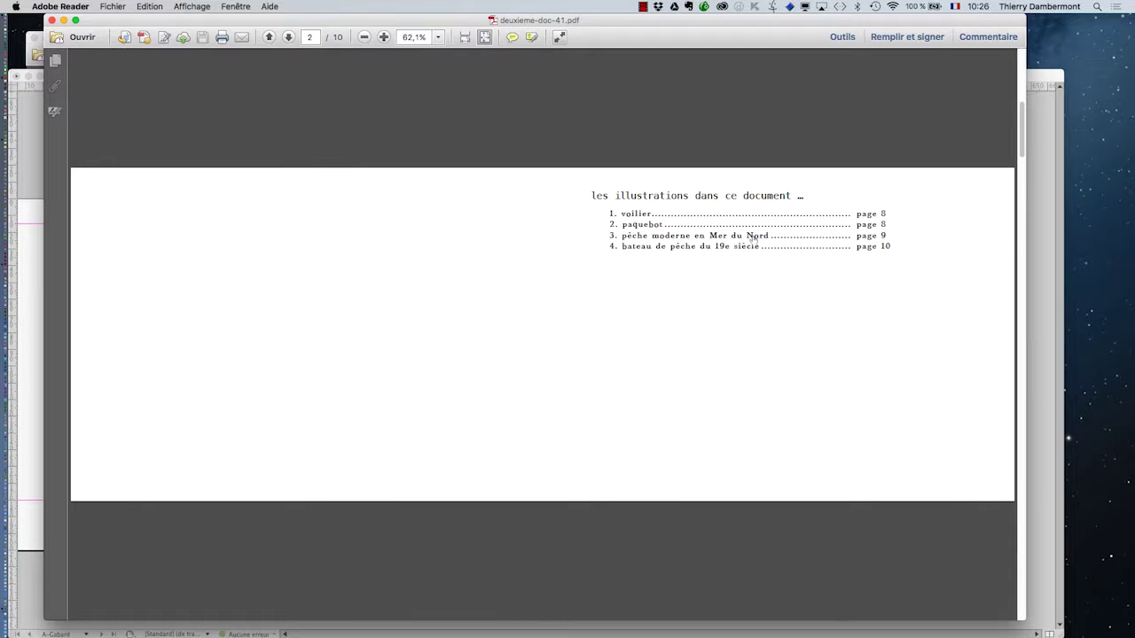
Step: Switch to InDesign and move the Styles de paragraphe and Boutons et formulaires panels away from the red master button
{"action": "key", "text": "super+Tab"}
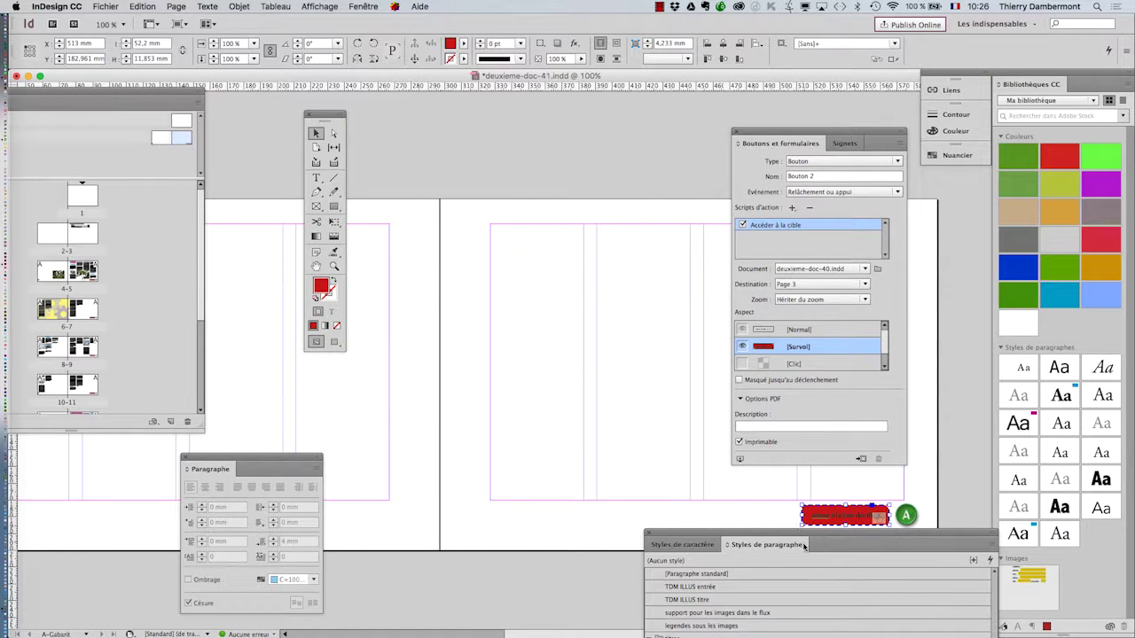
{"action": "left_click_drag", "start_coordinate": [806, 538], "coordinate": [693, 532]}
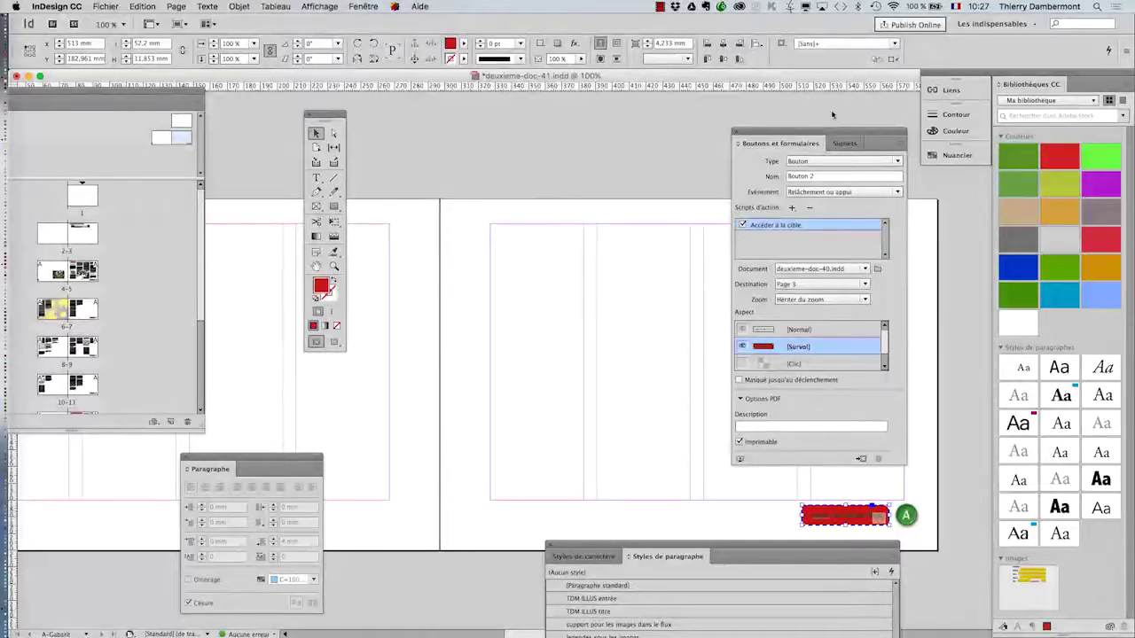
{"action": "left_click_drag", "start_coordinate": [809, 137], "coordinate": [579, 136]}
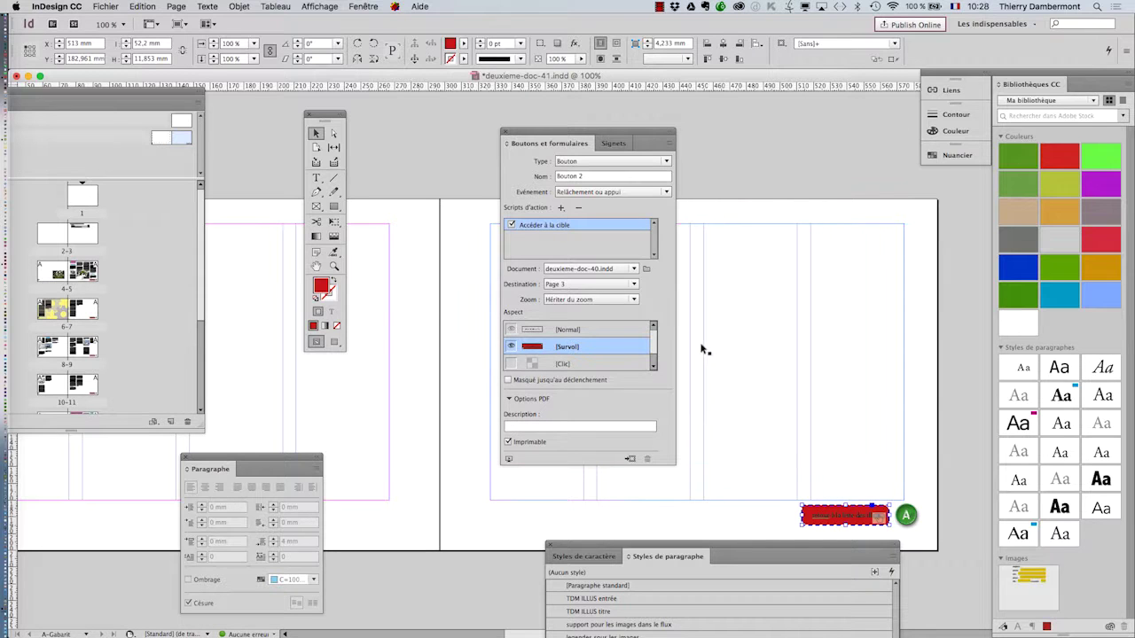
Step: Switch back to deuxieme-doc-41.pdf in Adobe Reader and examine the return button on the spreads from pages 4-5 through 10-11
{"action": "key", "text": "super+Tab"}
{"action": "left_click", "coordinate": [559, 335]}
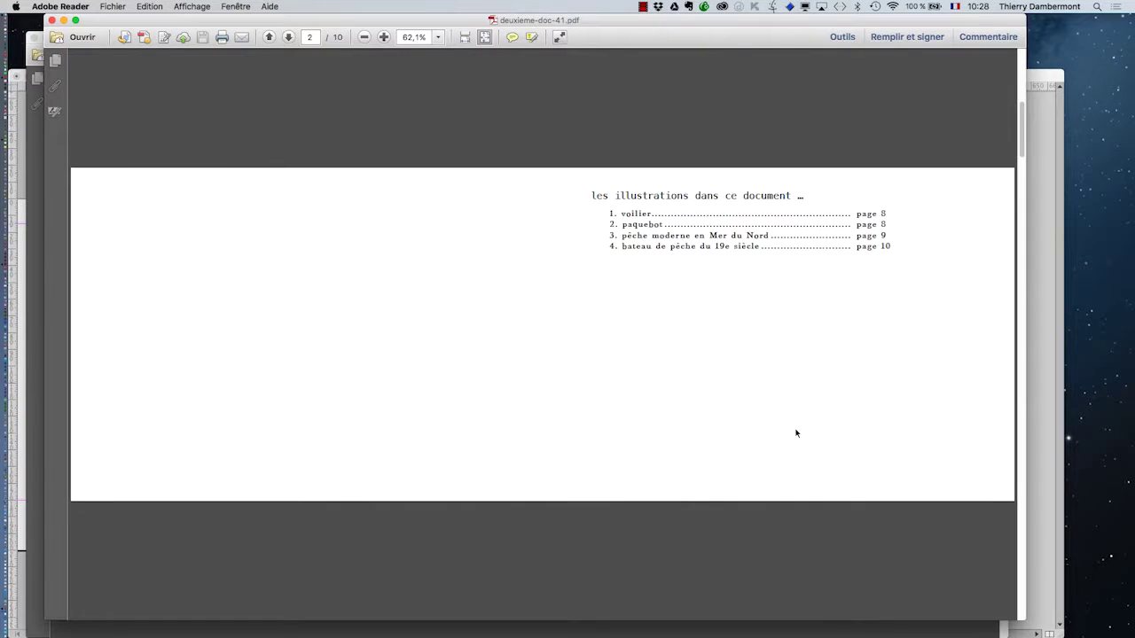
{"action": "scroll", "coordinate": [796, 433], "scroll_direction": "down", "scroll_amount": 1}
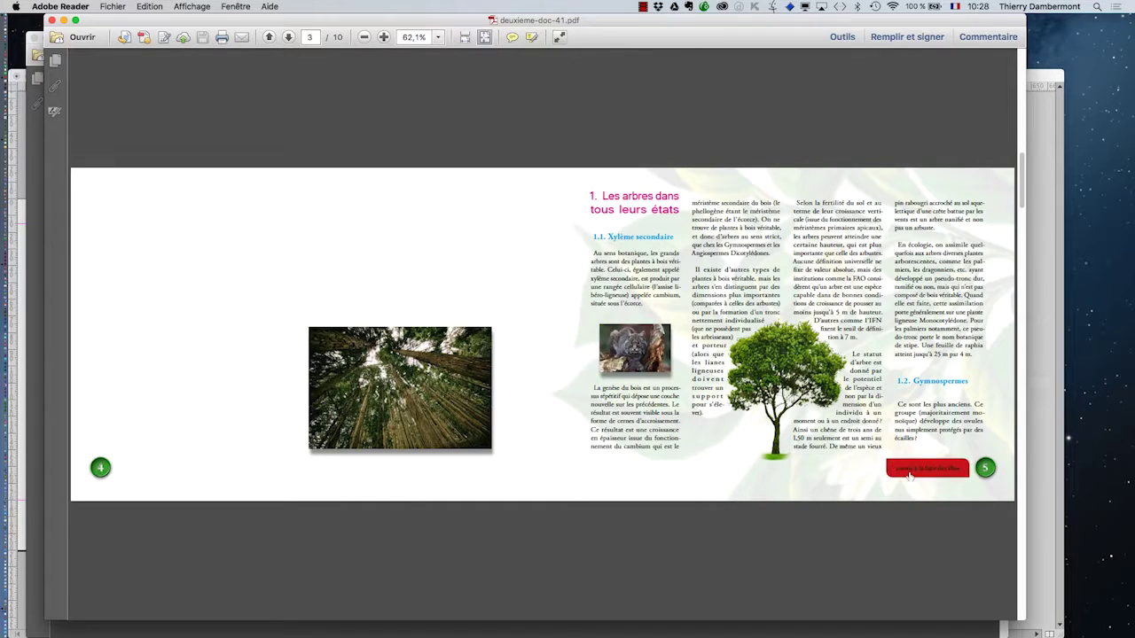
{"action": "scroll", "coordinate": [893, 518], "scroll_direction": "down", "scroll_amount": 1}
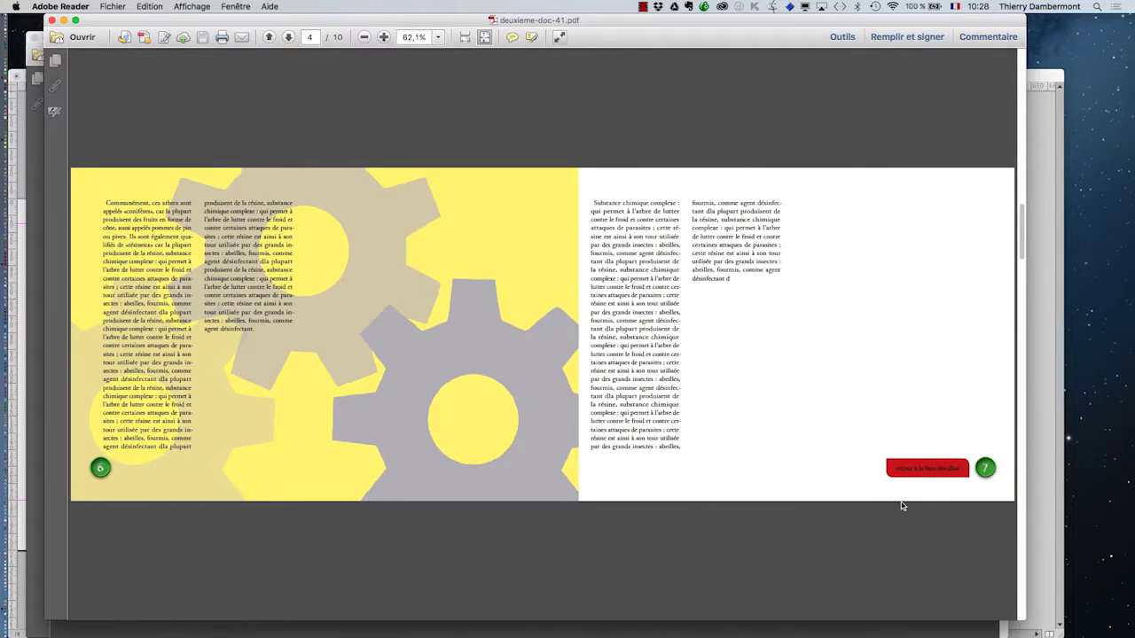
{"action": "scroll", "coordinate": [902, 510], "scroll_direction": "down", "scroll_amount": 1}
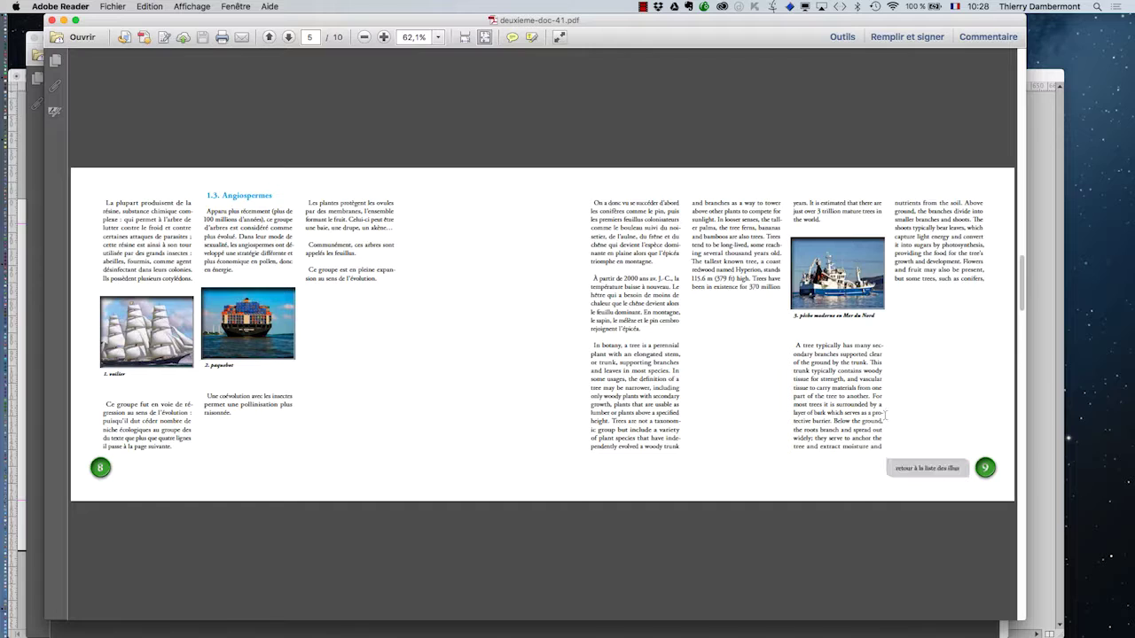
{"action": "scroll", "coordinate": [885, 415], "scroll_direction": "down", "scroll_amount": 3}
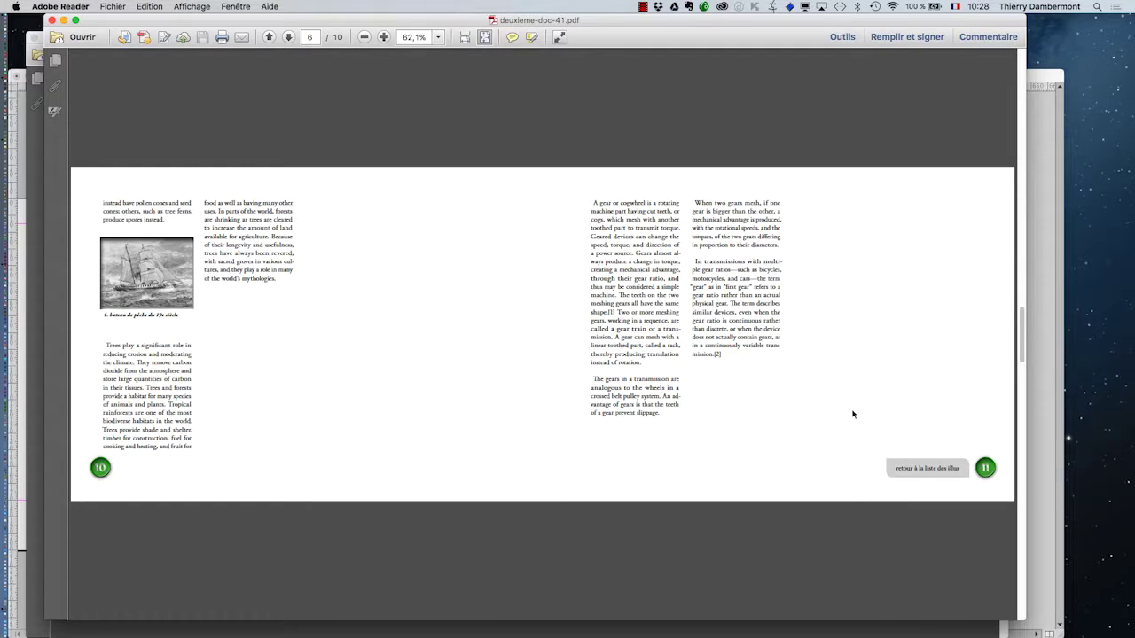